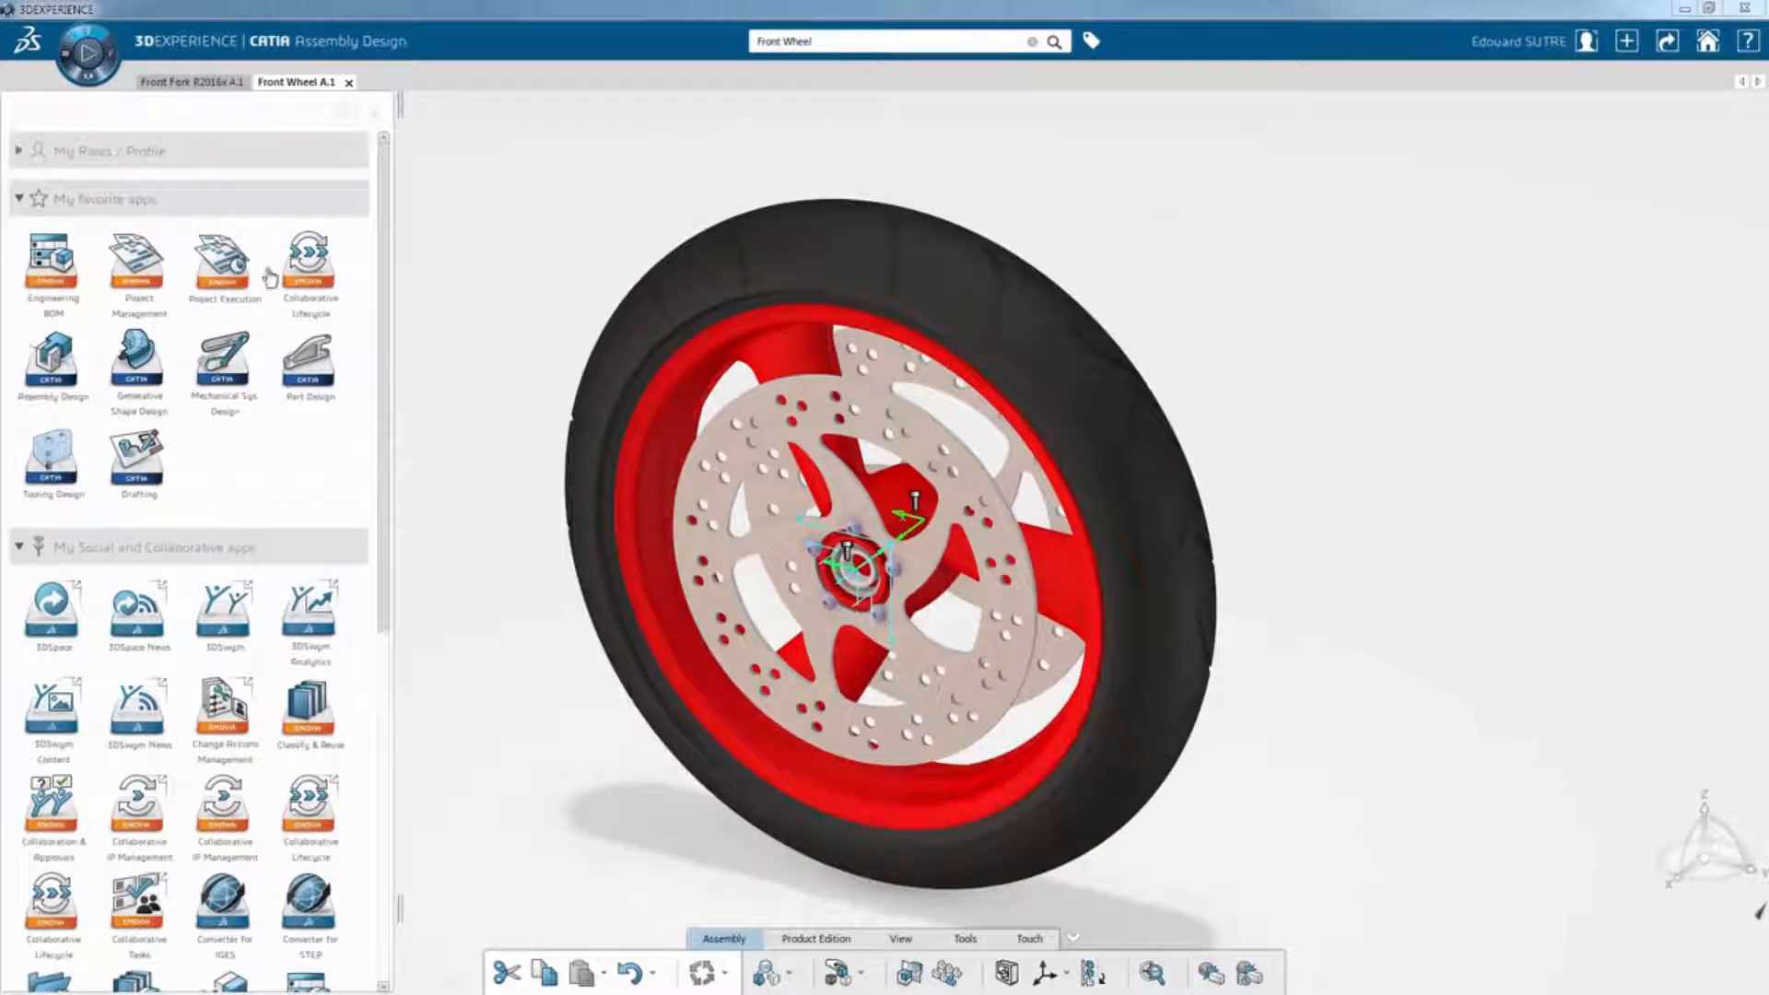
Switch to Collaborative Lifecycle and start an advanced duplication of the Front Wheel assembly with the duplication string "DUP-".
click(293, 277)
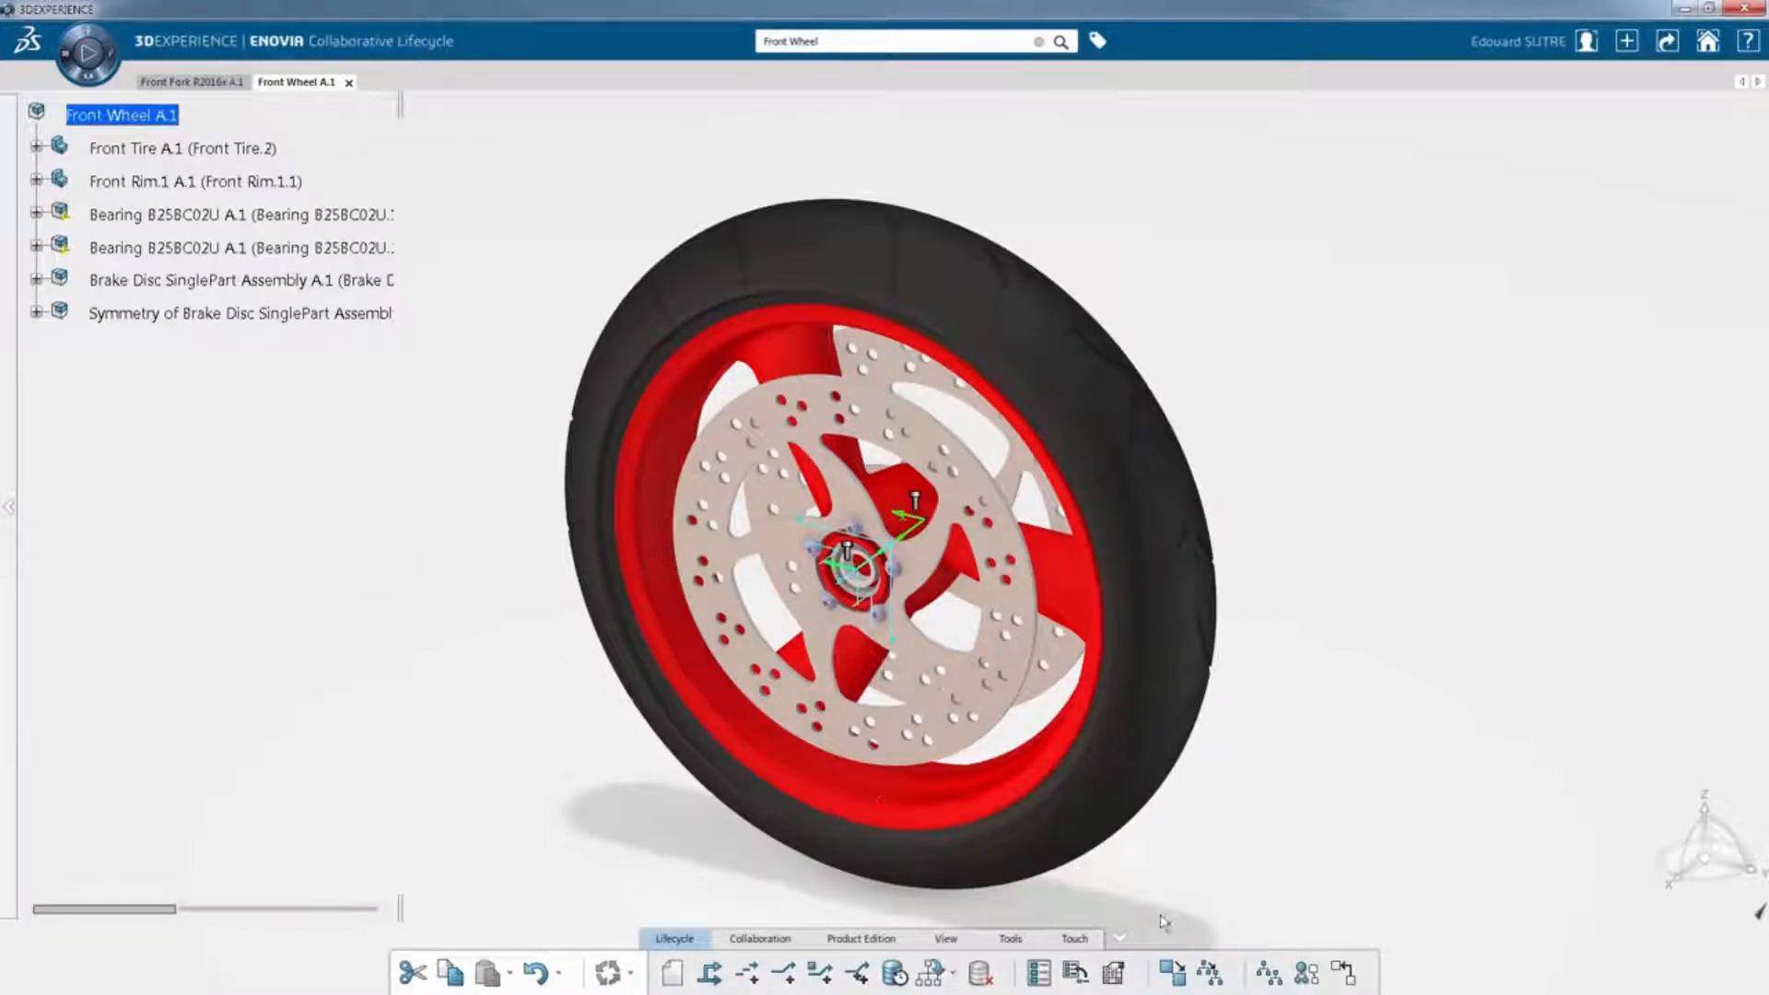
click(1211, 974)
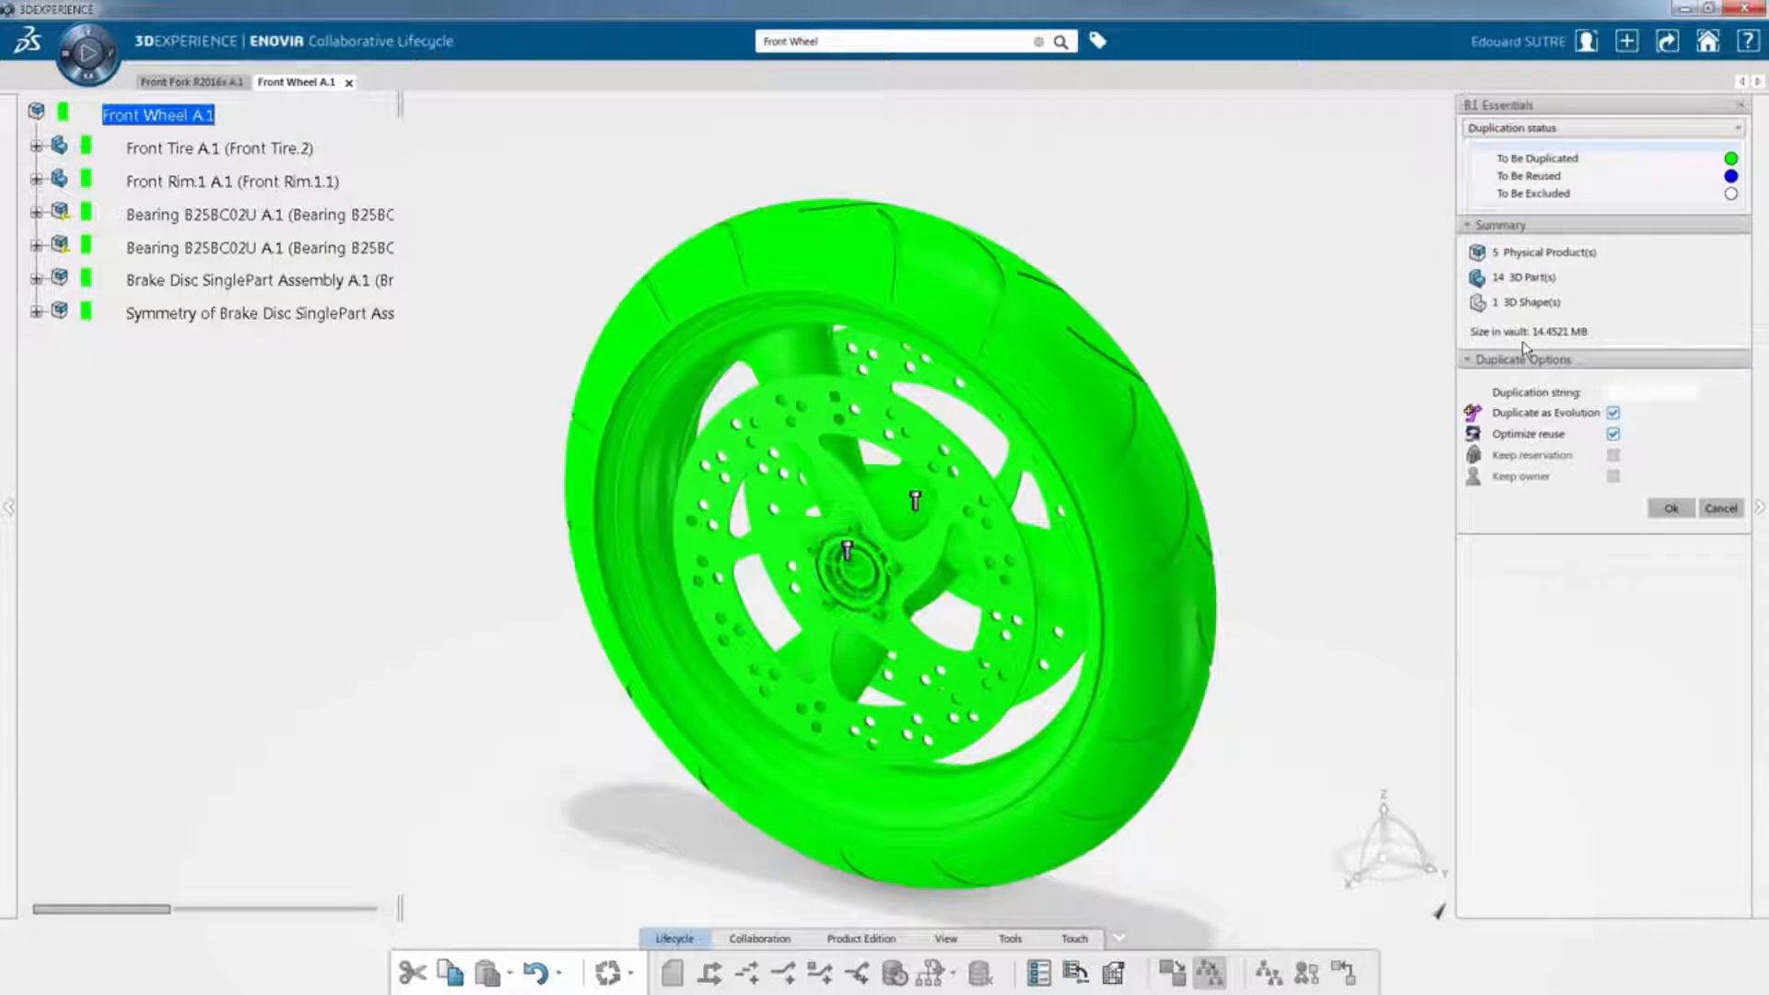
click(1617, 393)
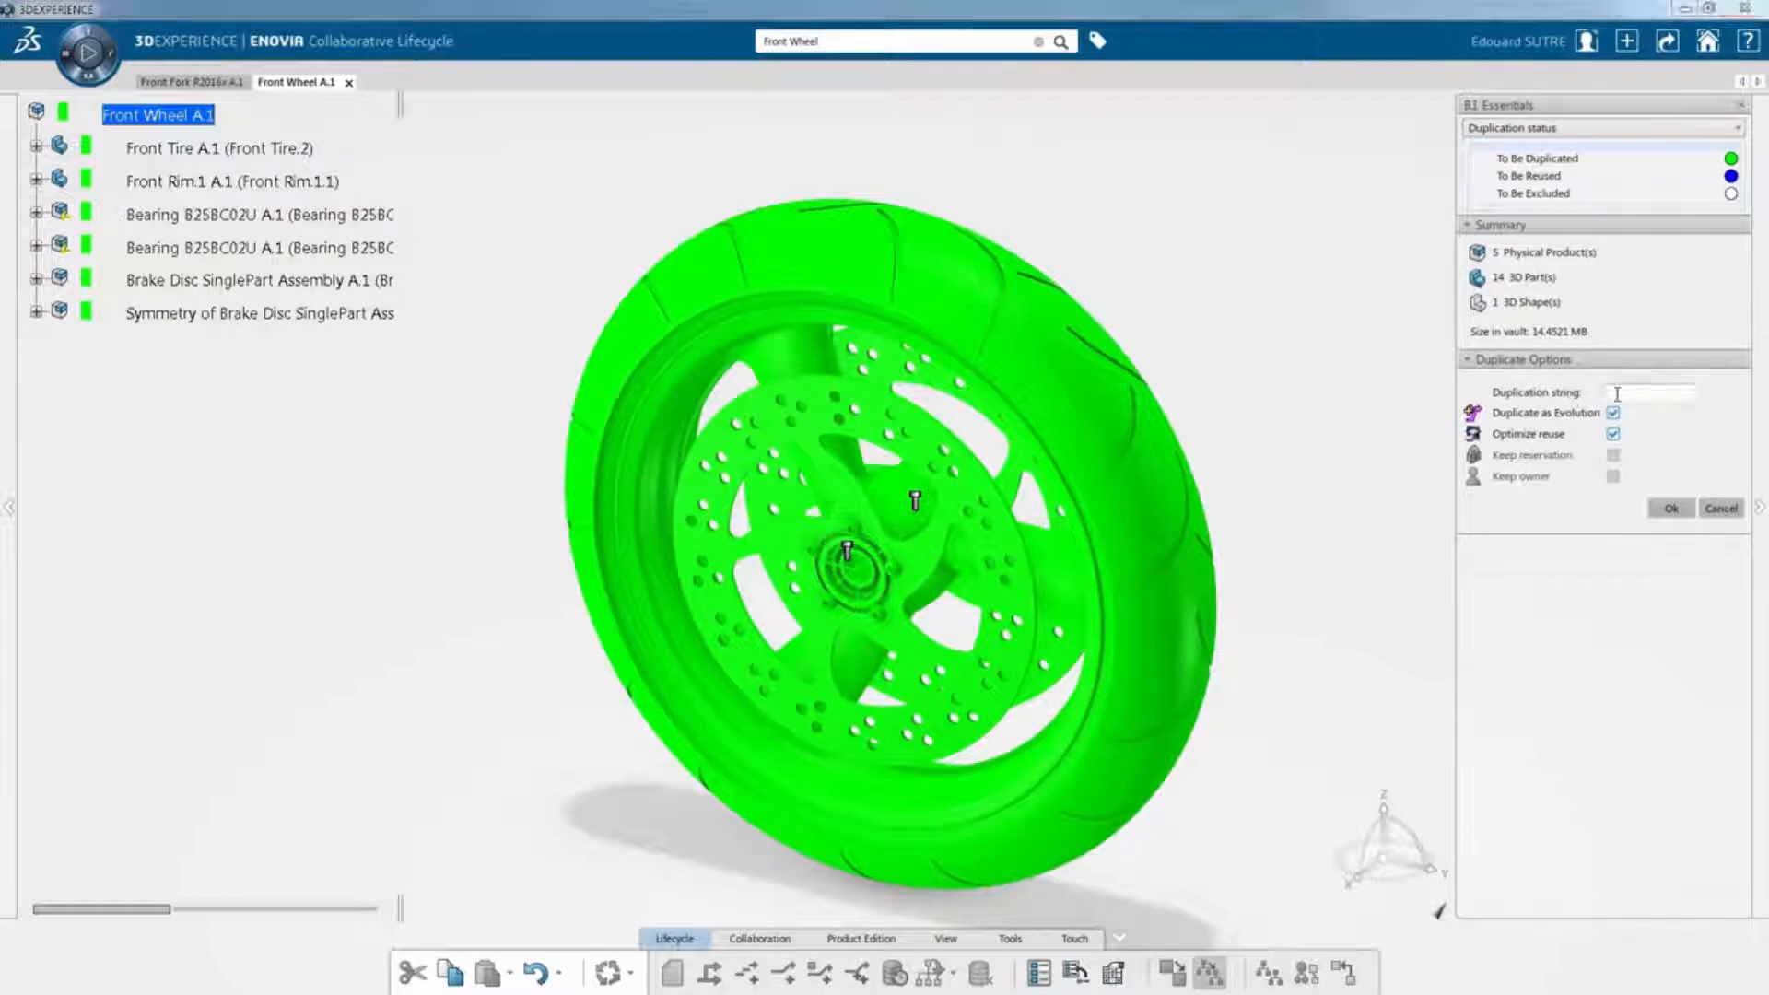
text(DUP-)
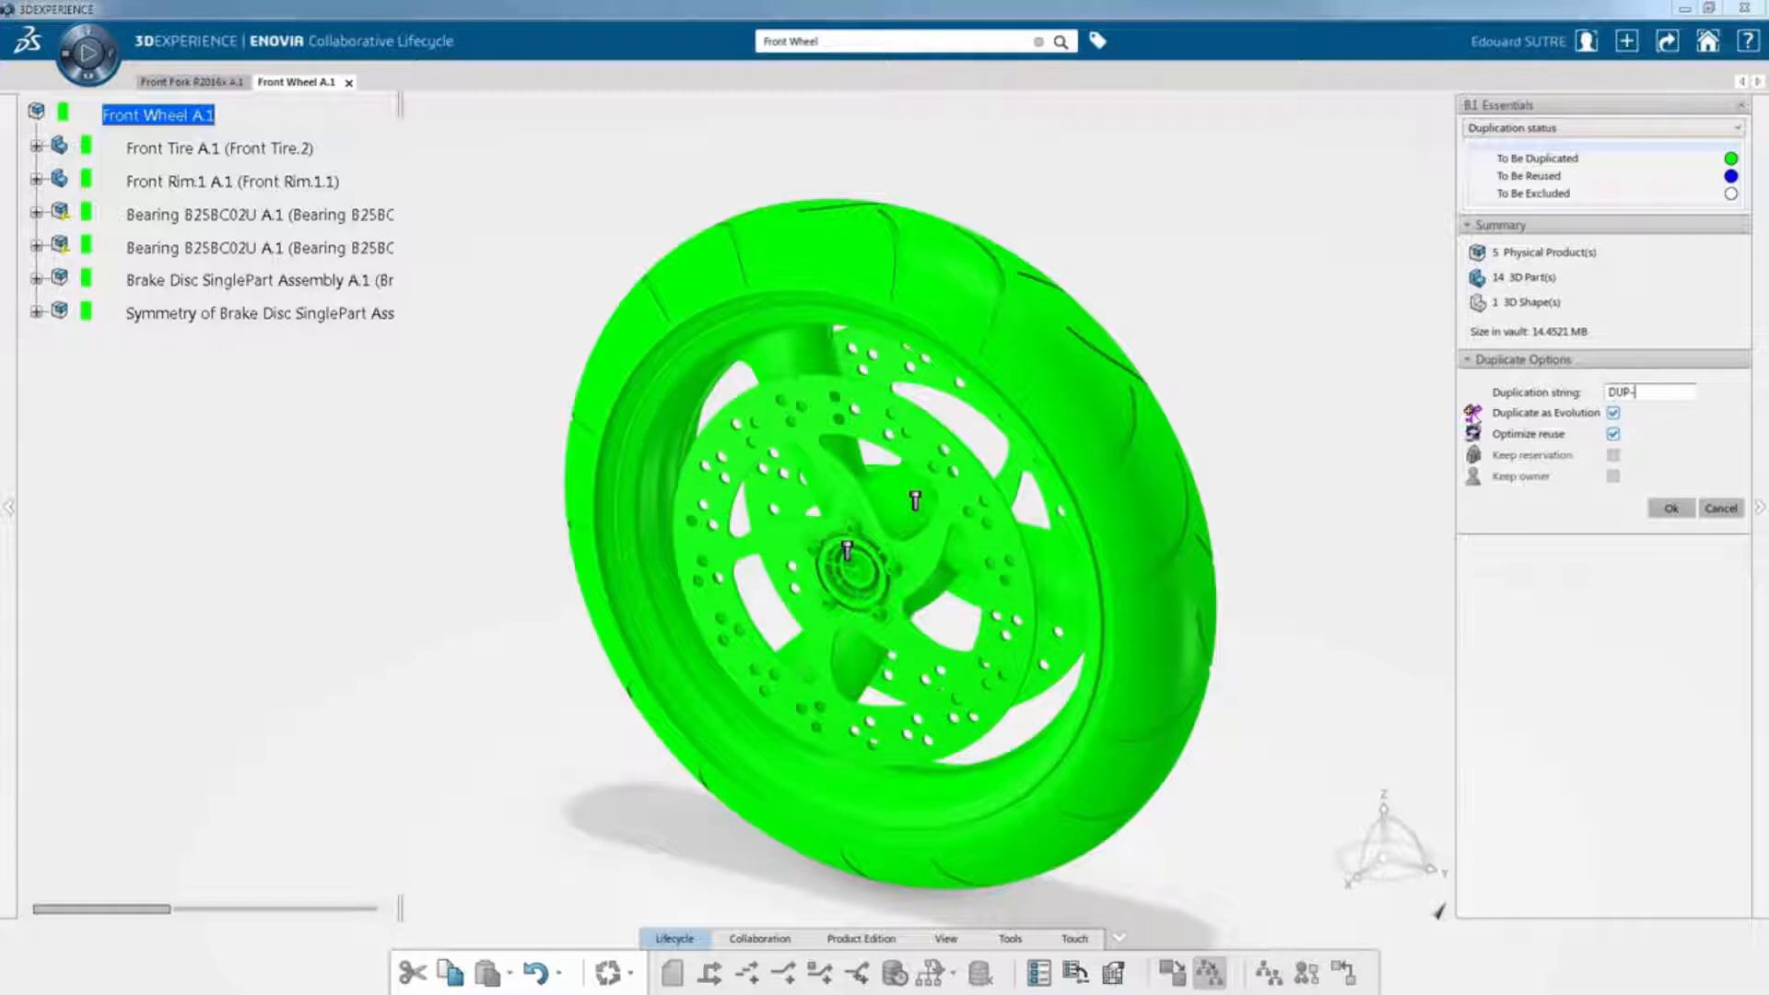
click(500, 205)
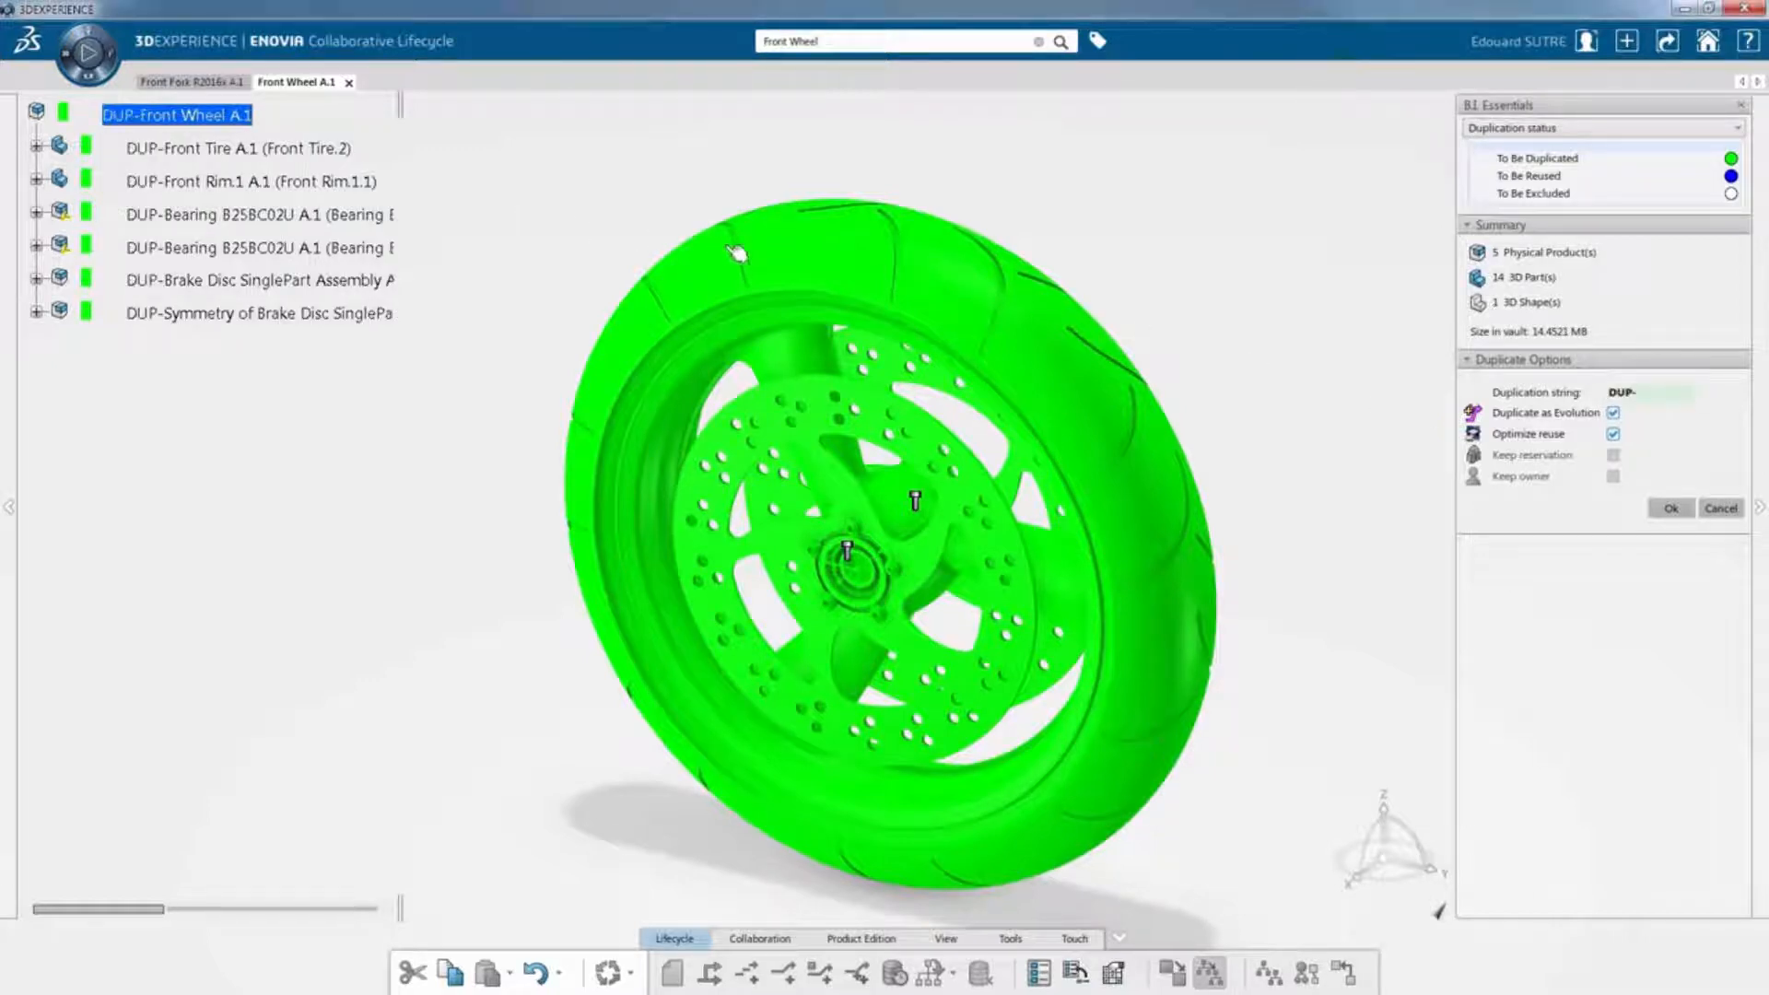
Mark the front tire and the B25BC02U bearings as reused in the duplication.
mouse_move(867, 289)
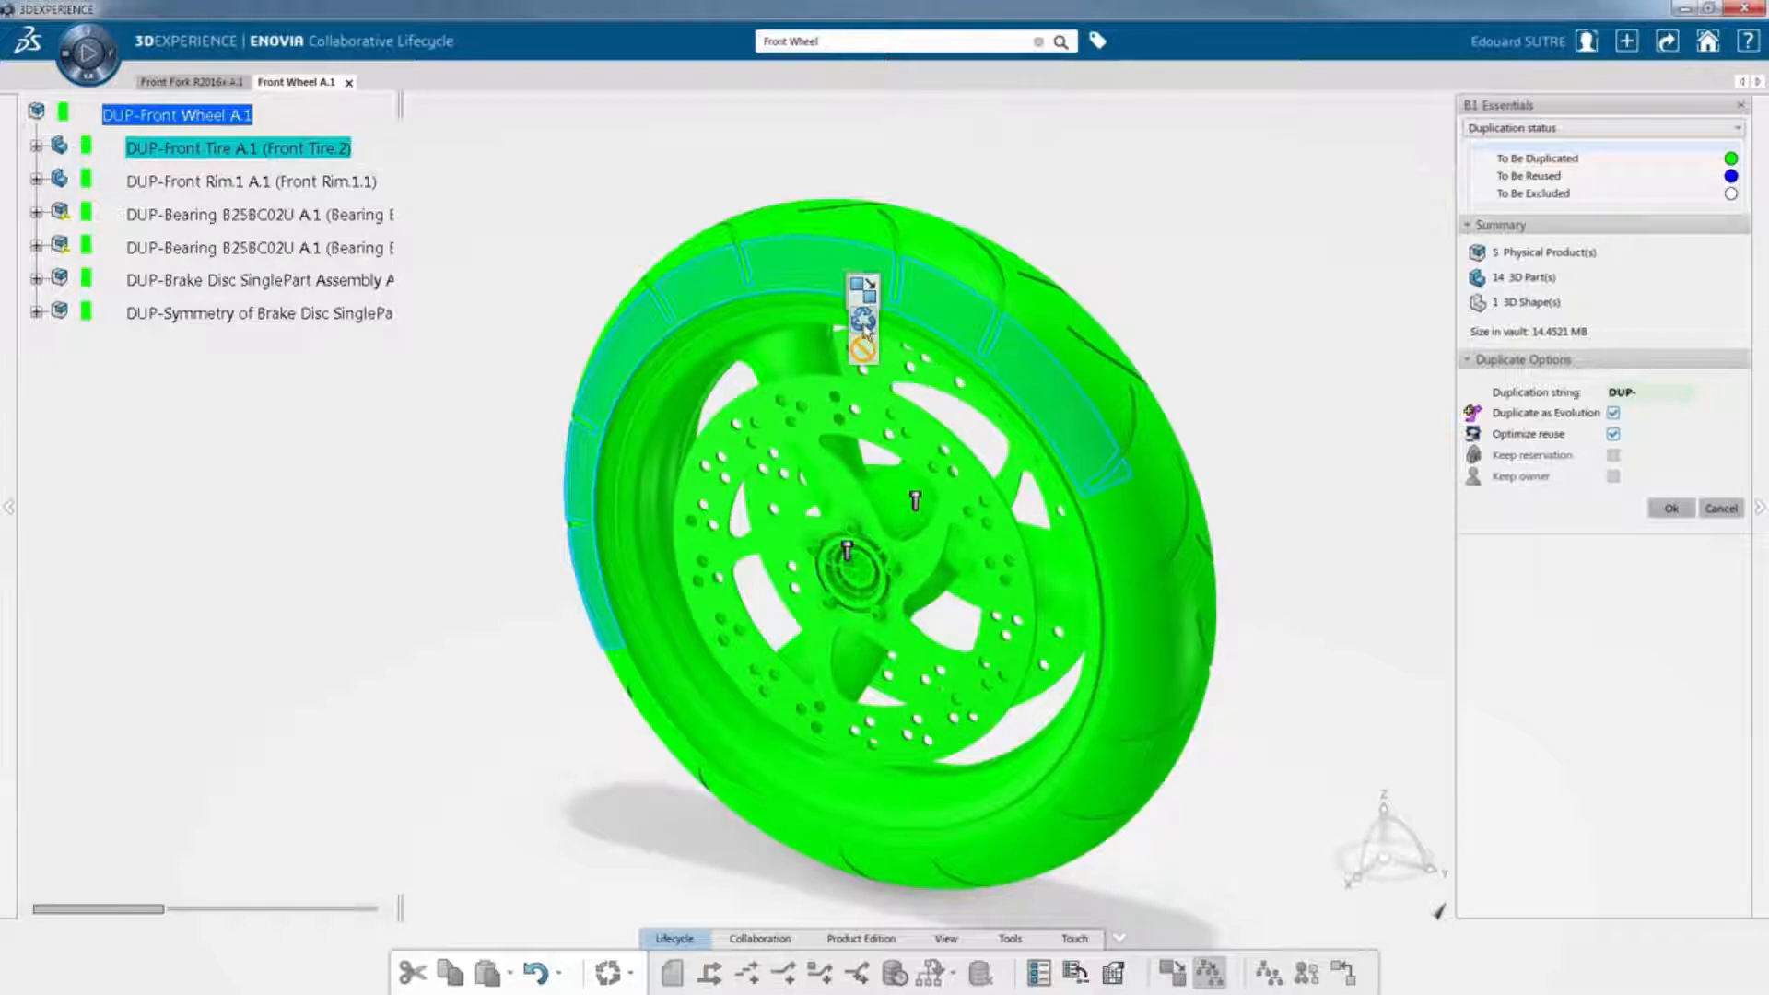
click(864, 319)
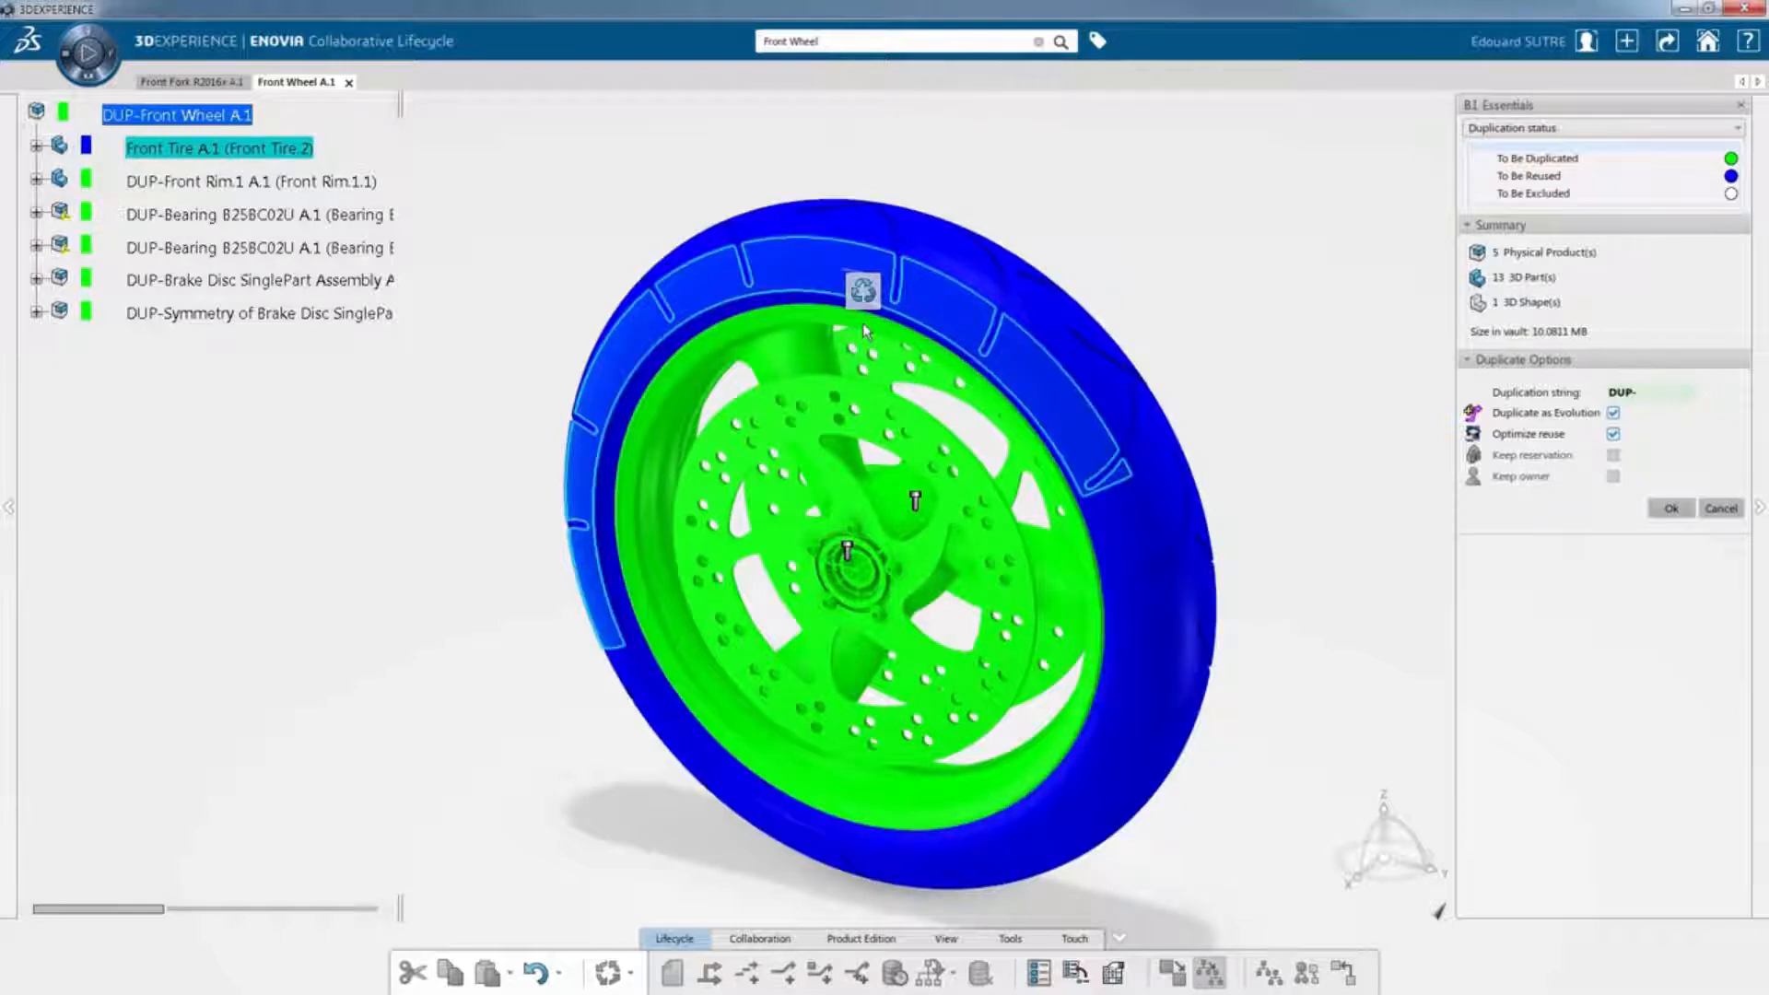
click(392, 247)
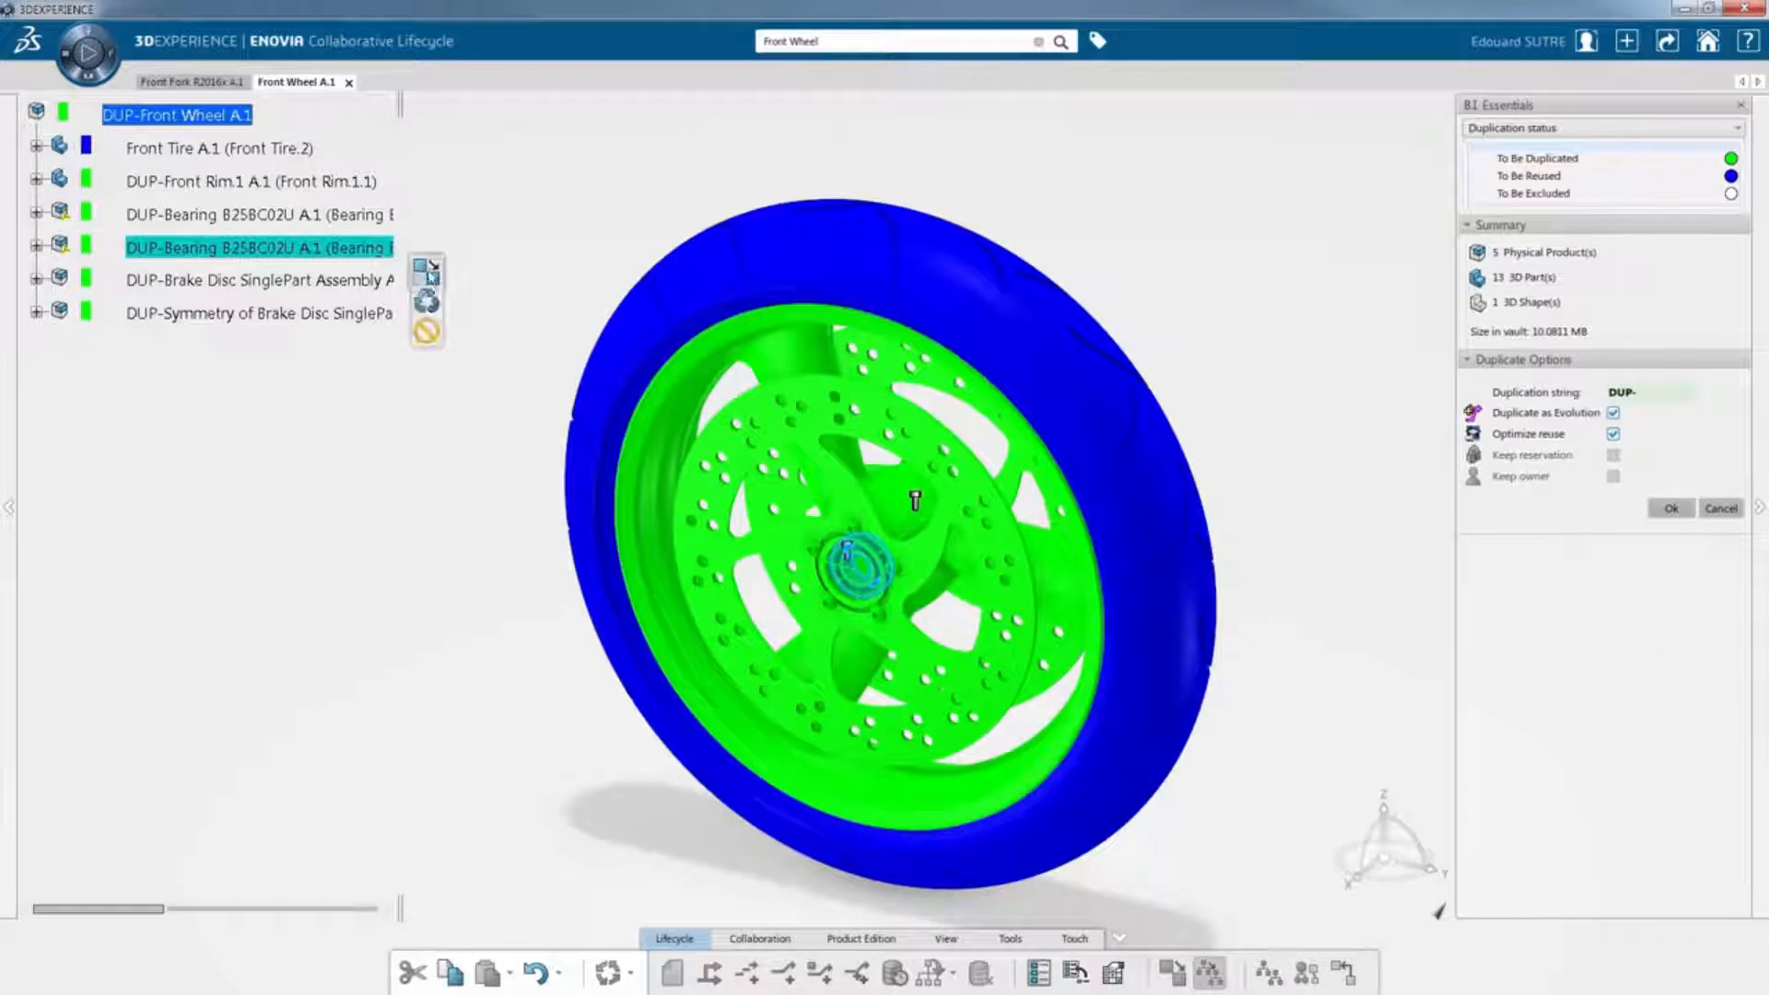
click(426, 301)
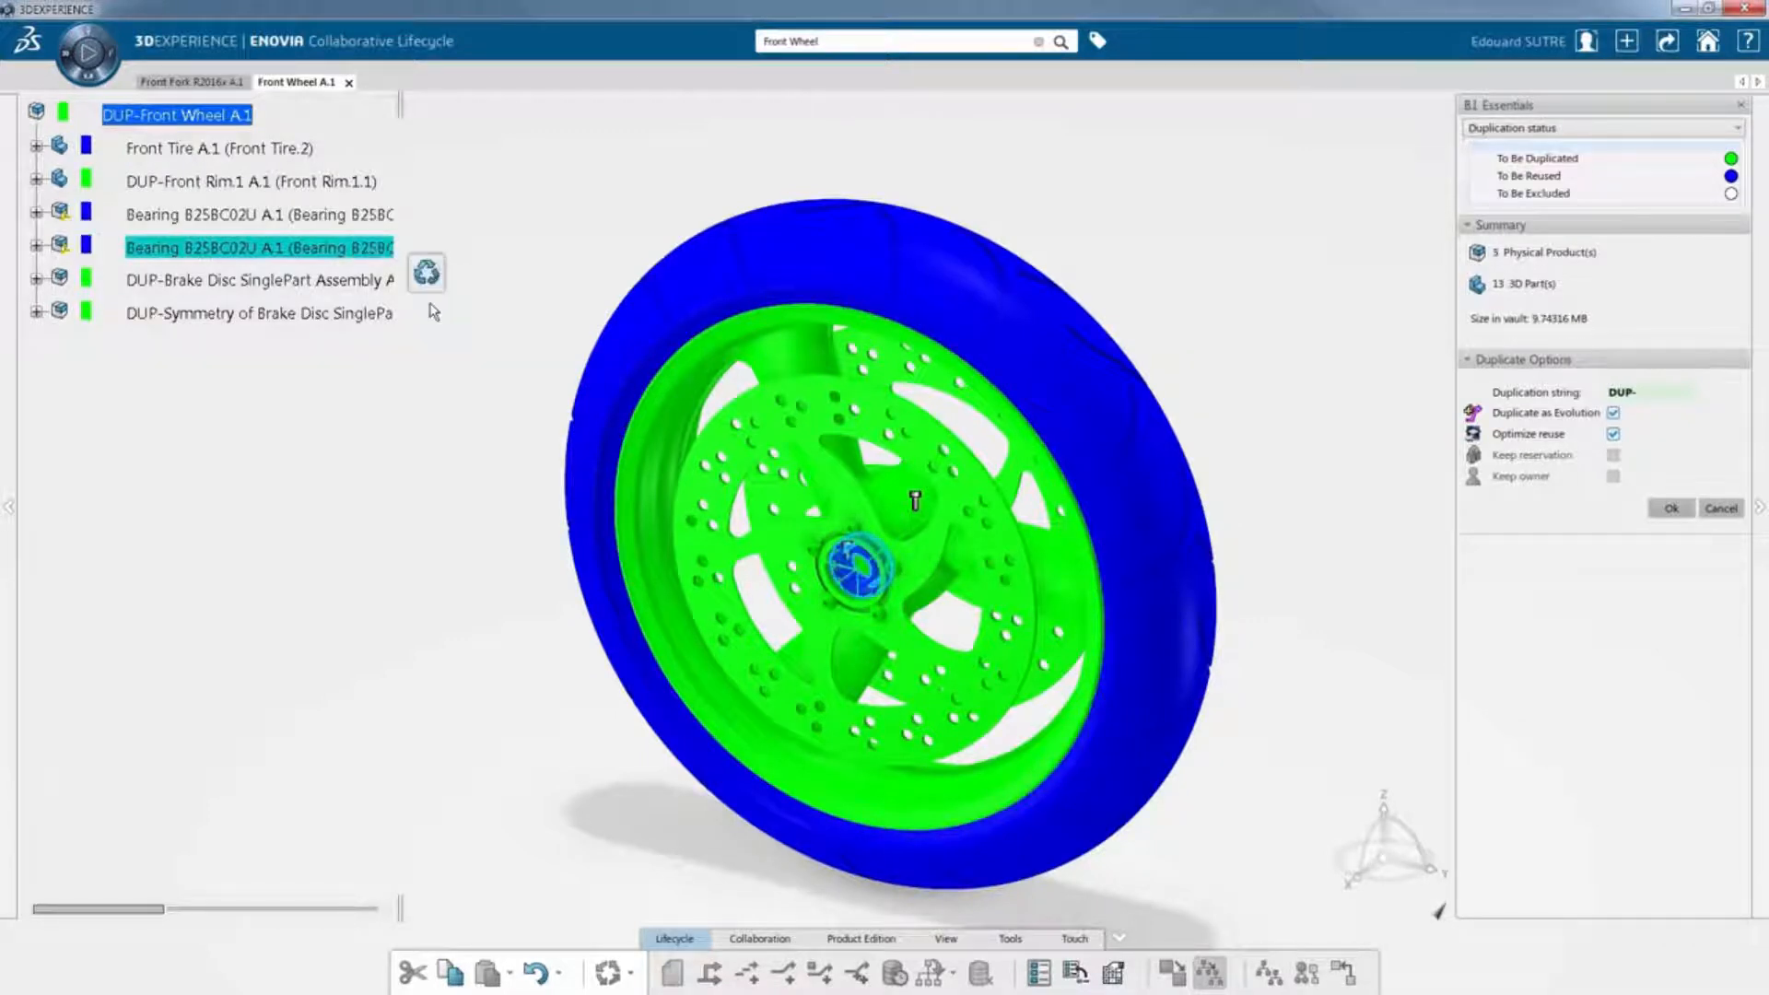
Exclude the brake disc assembly and its symmetry from the duplication, and carry out the duplication.
click(364, 284)
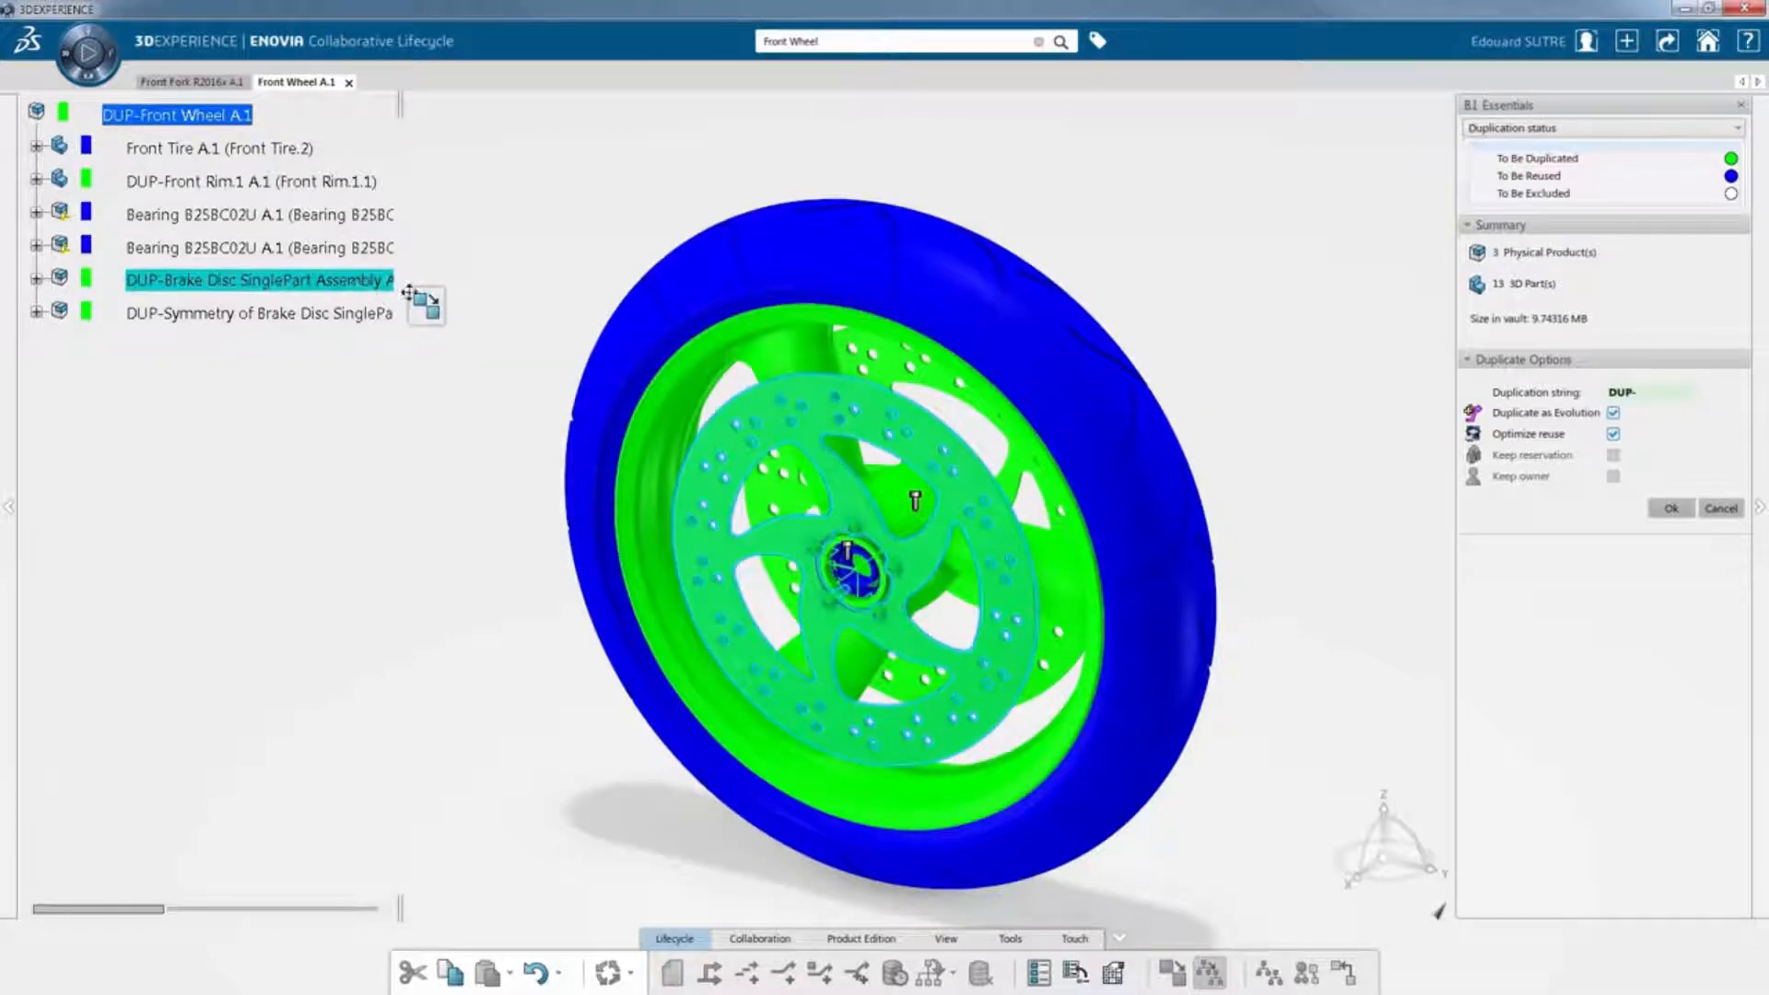
mouse_move(425, 300)
click(427, 364)
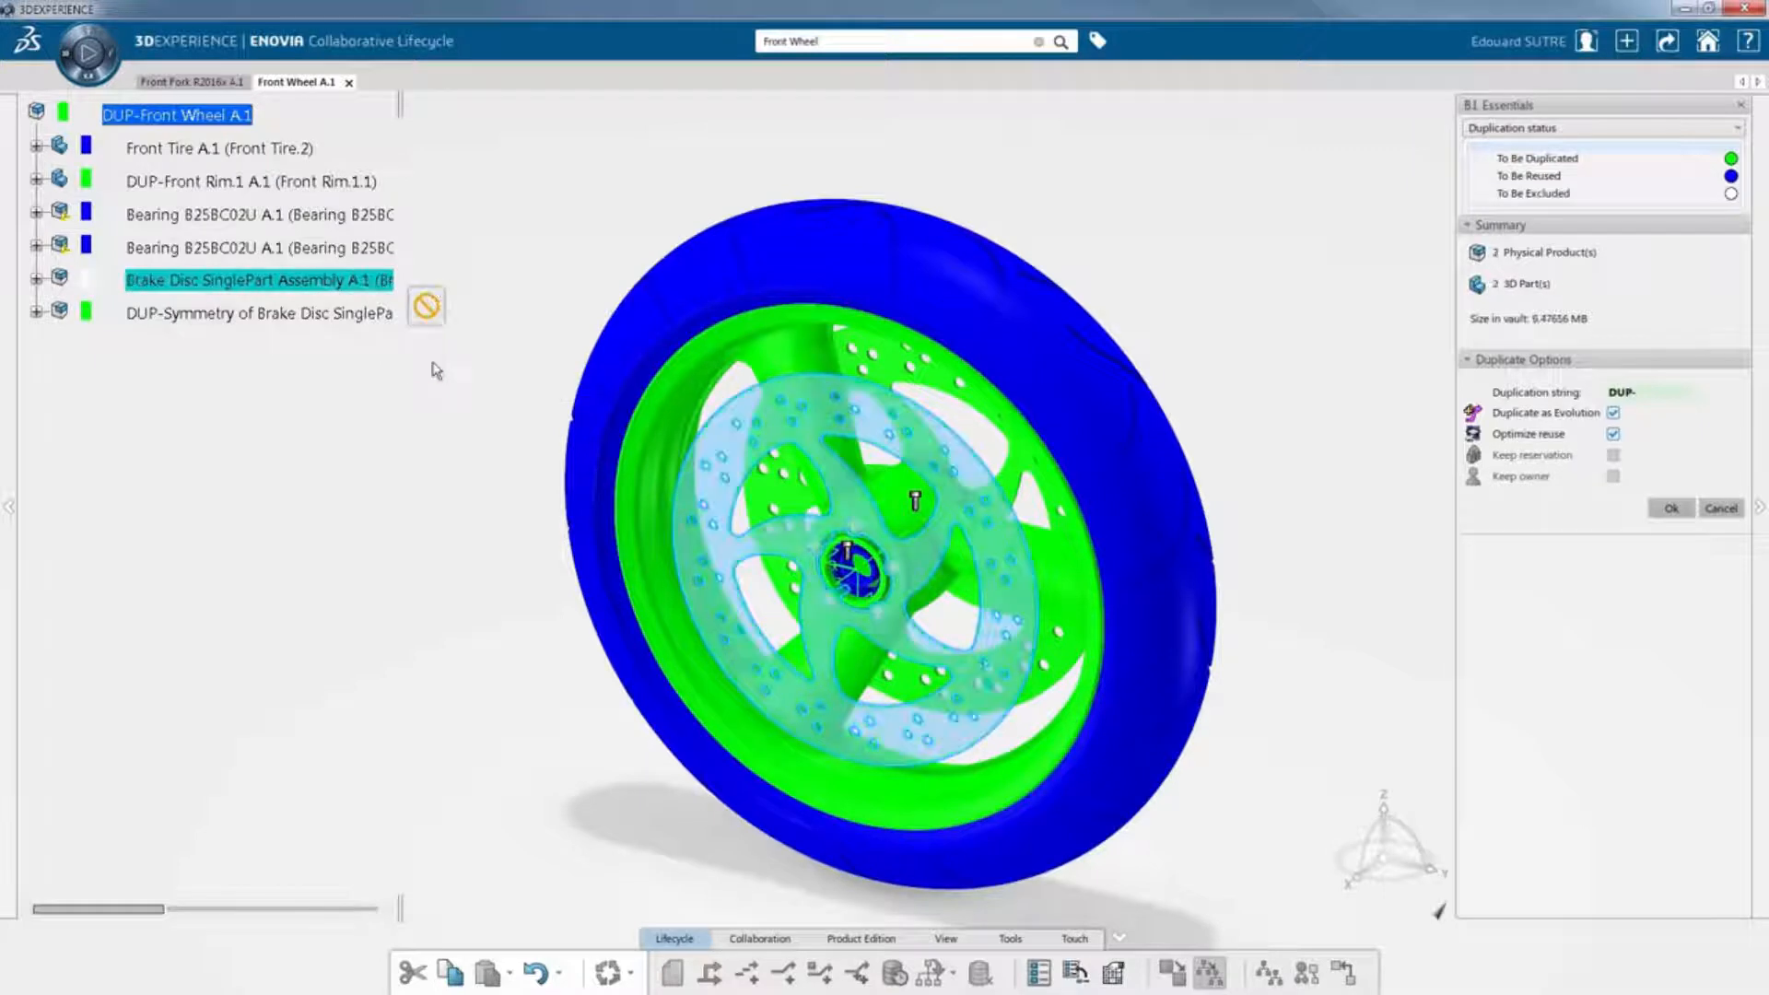
click(373, 316)
mouse_move(426, 328)
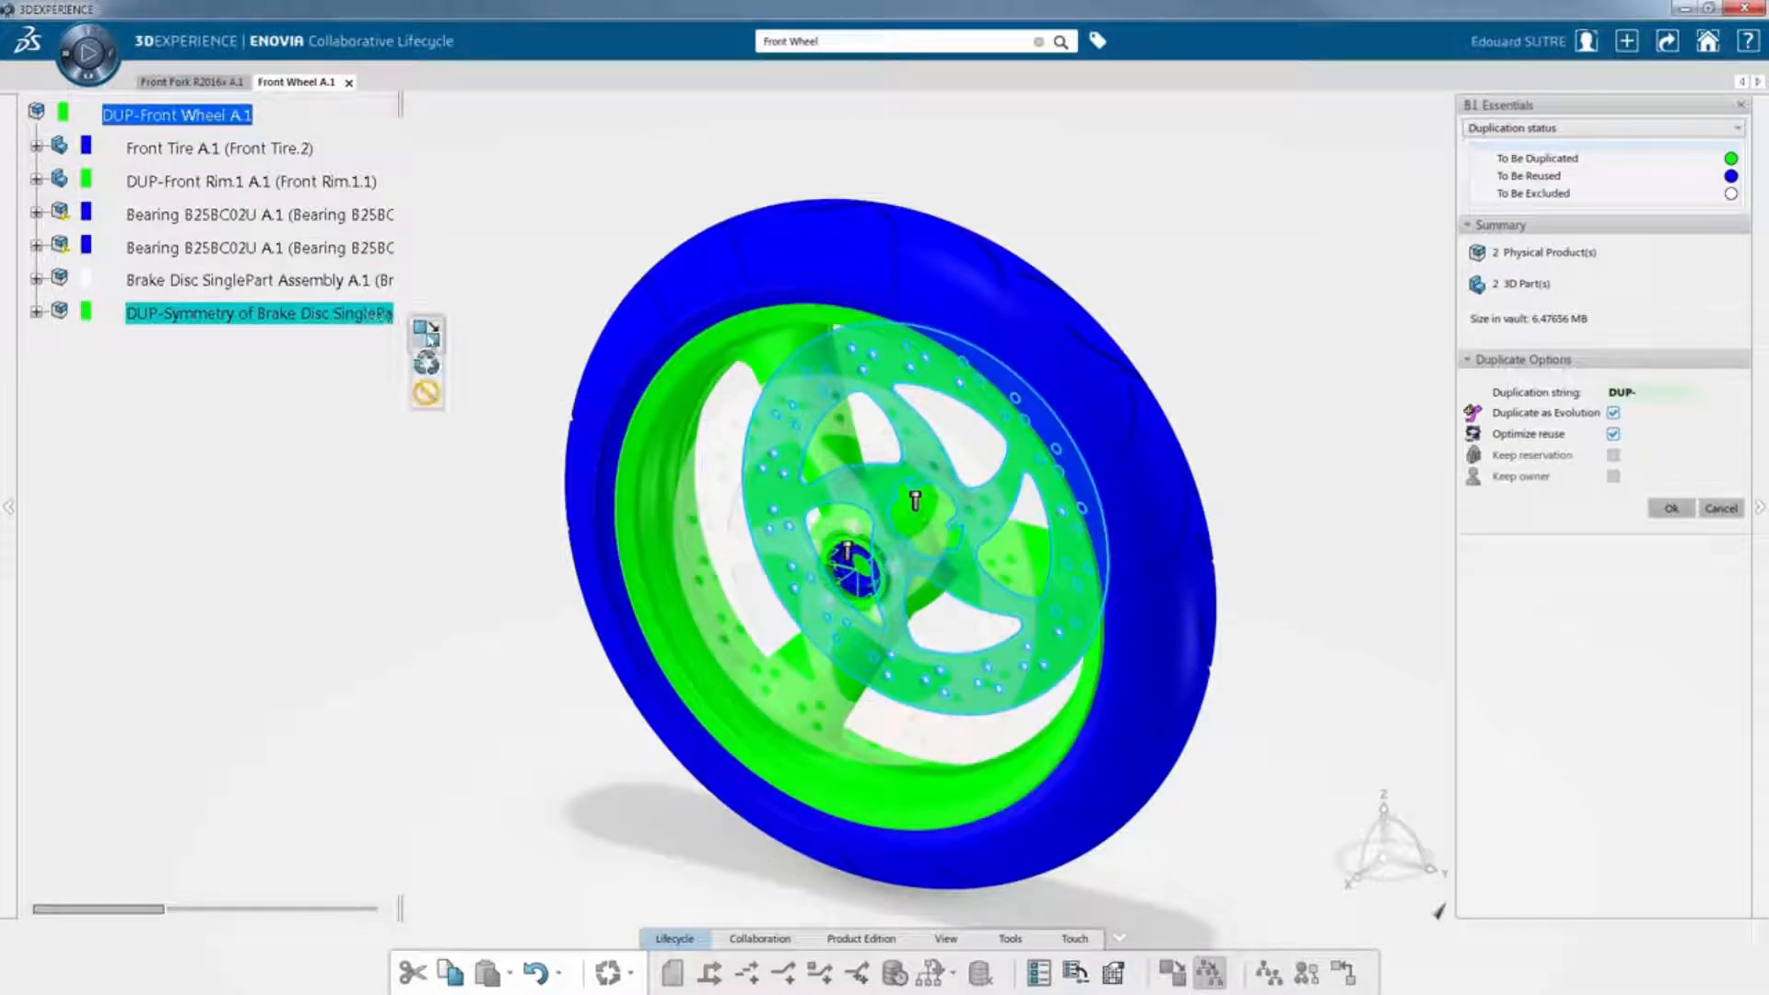
click(428, 394)
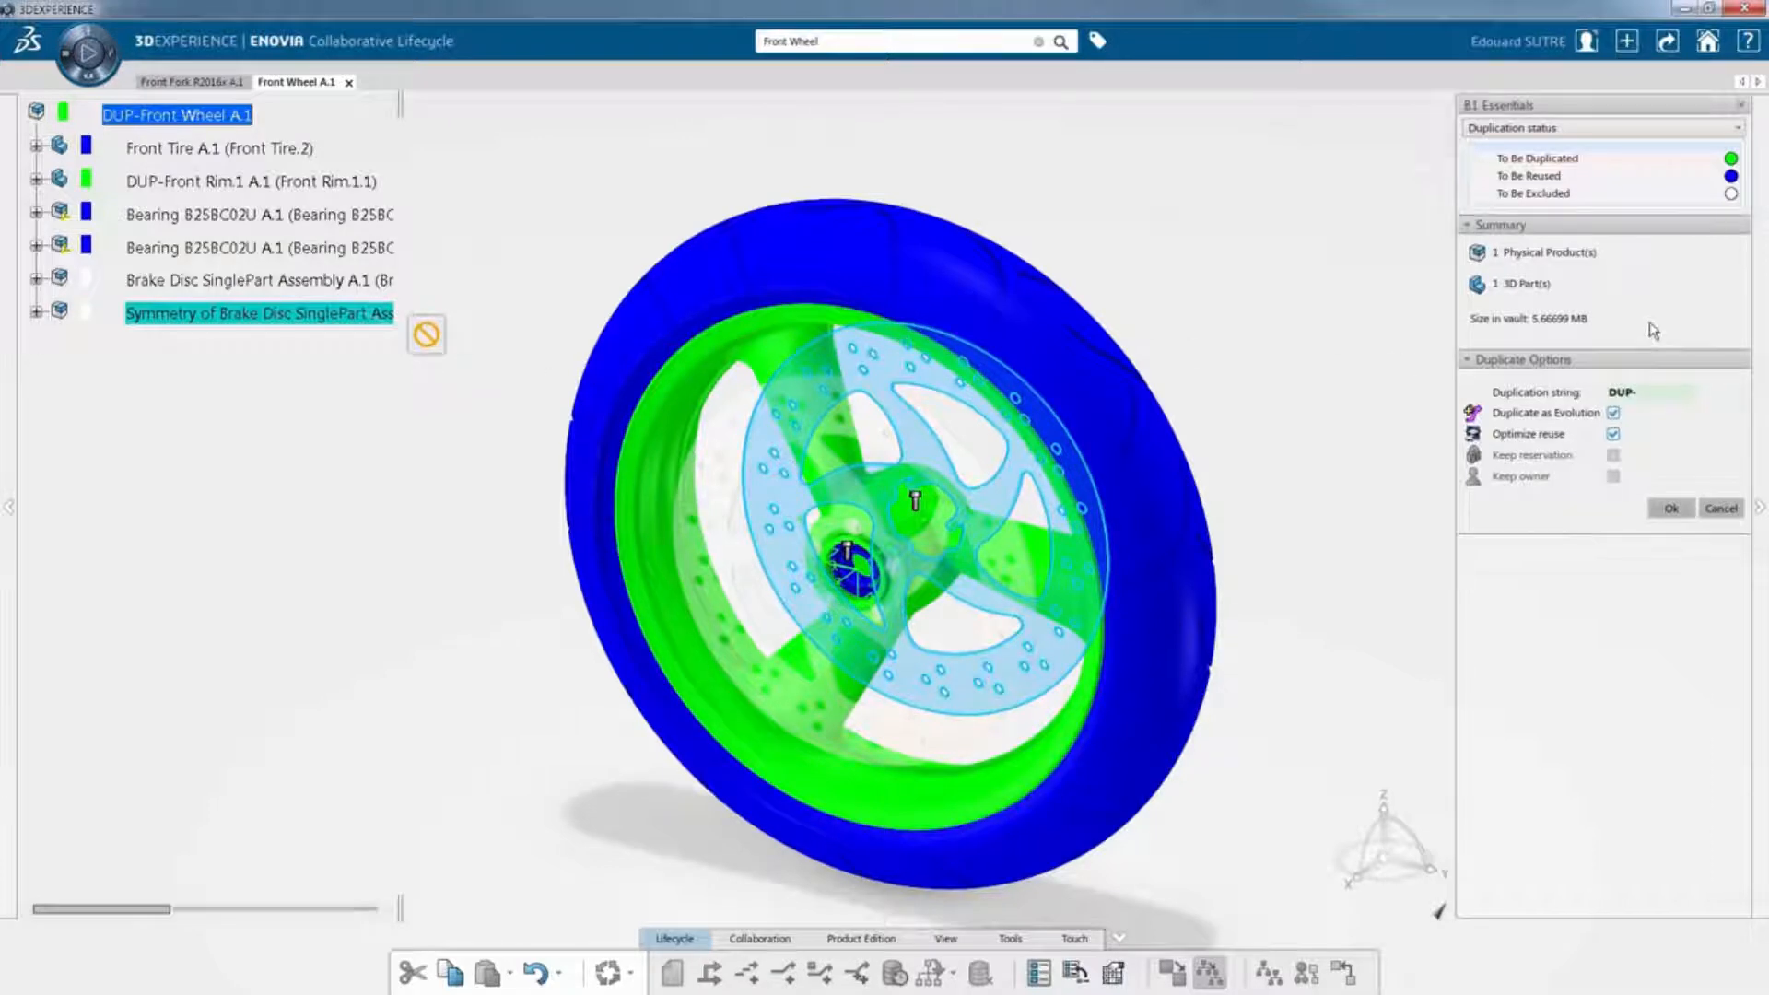
click(1668, 509)
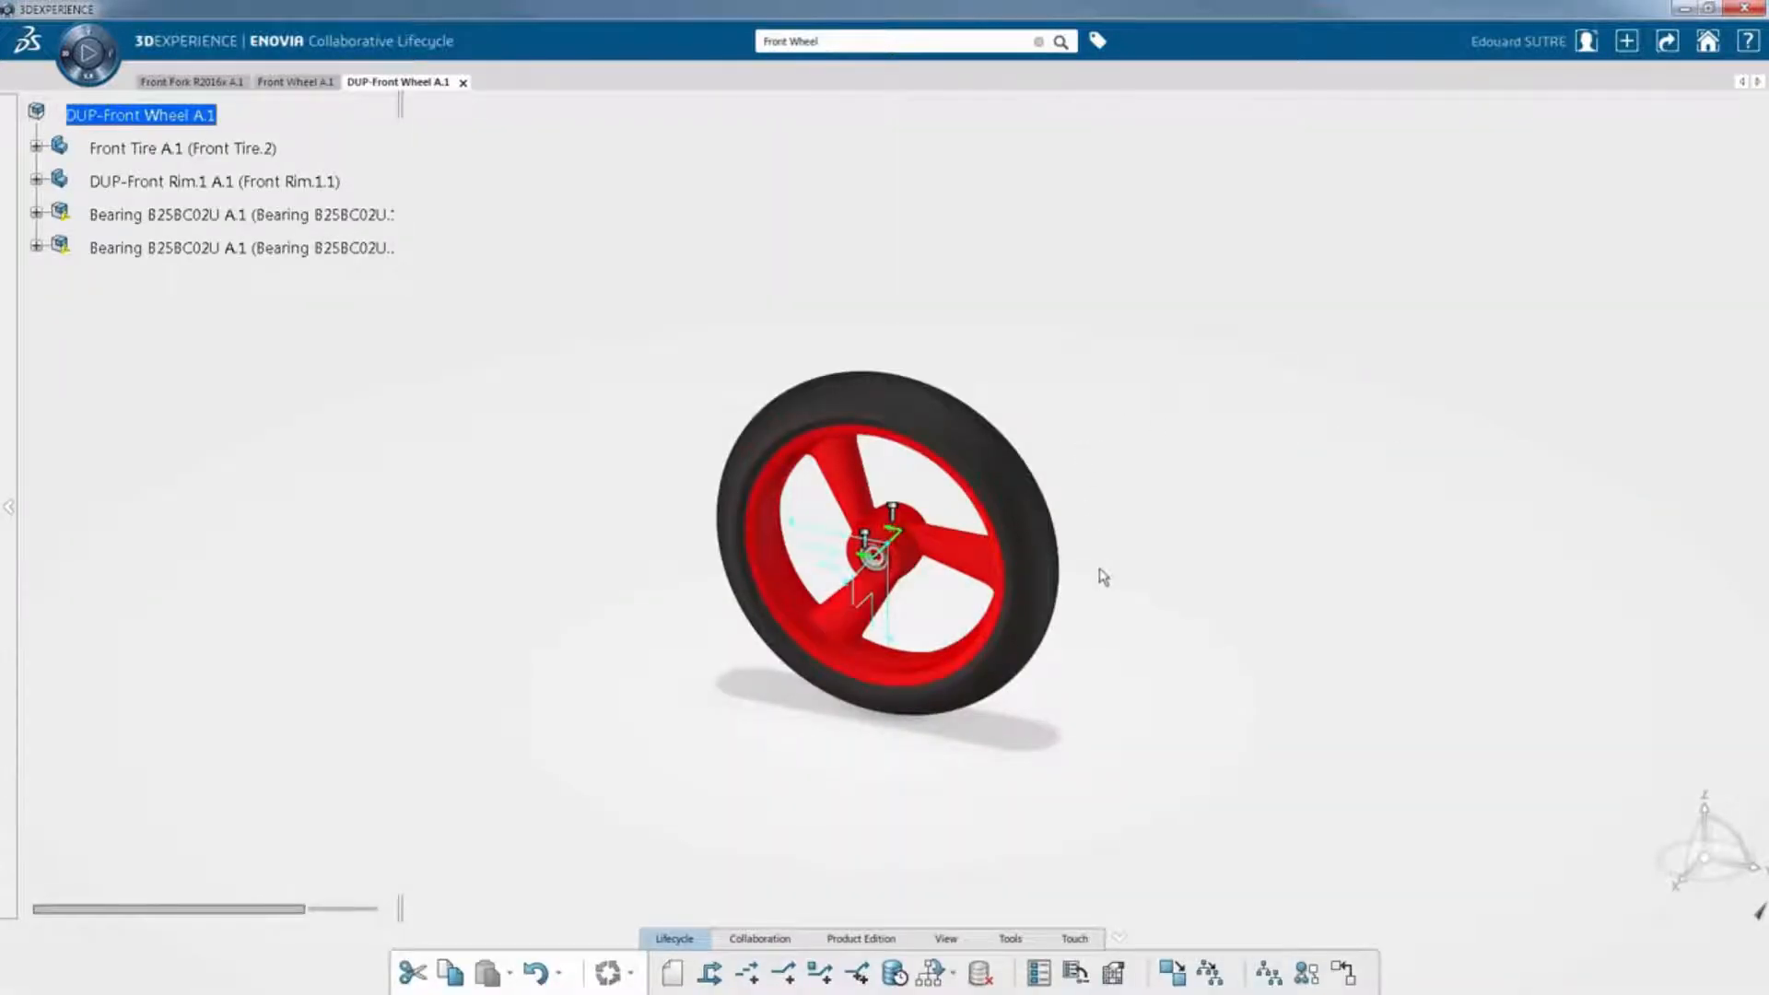
ctrl+middle_drag(1103, 577, 1079, 477)
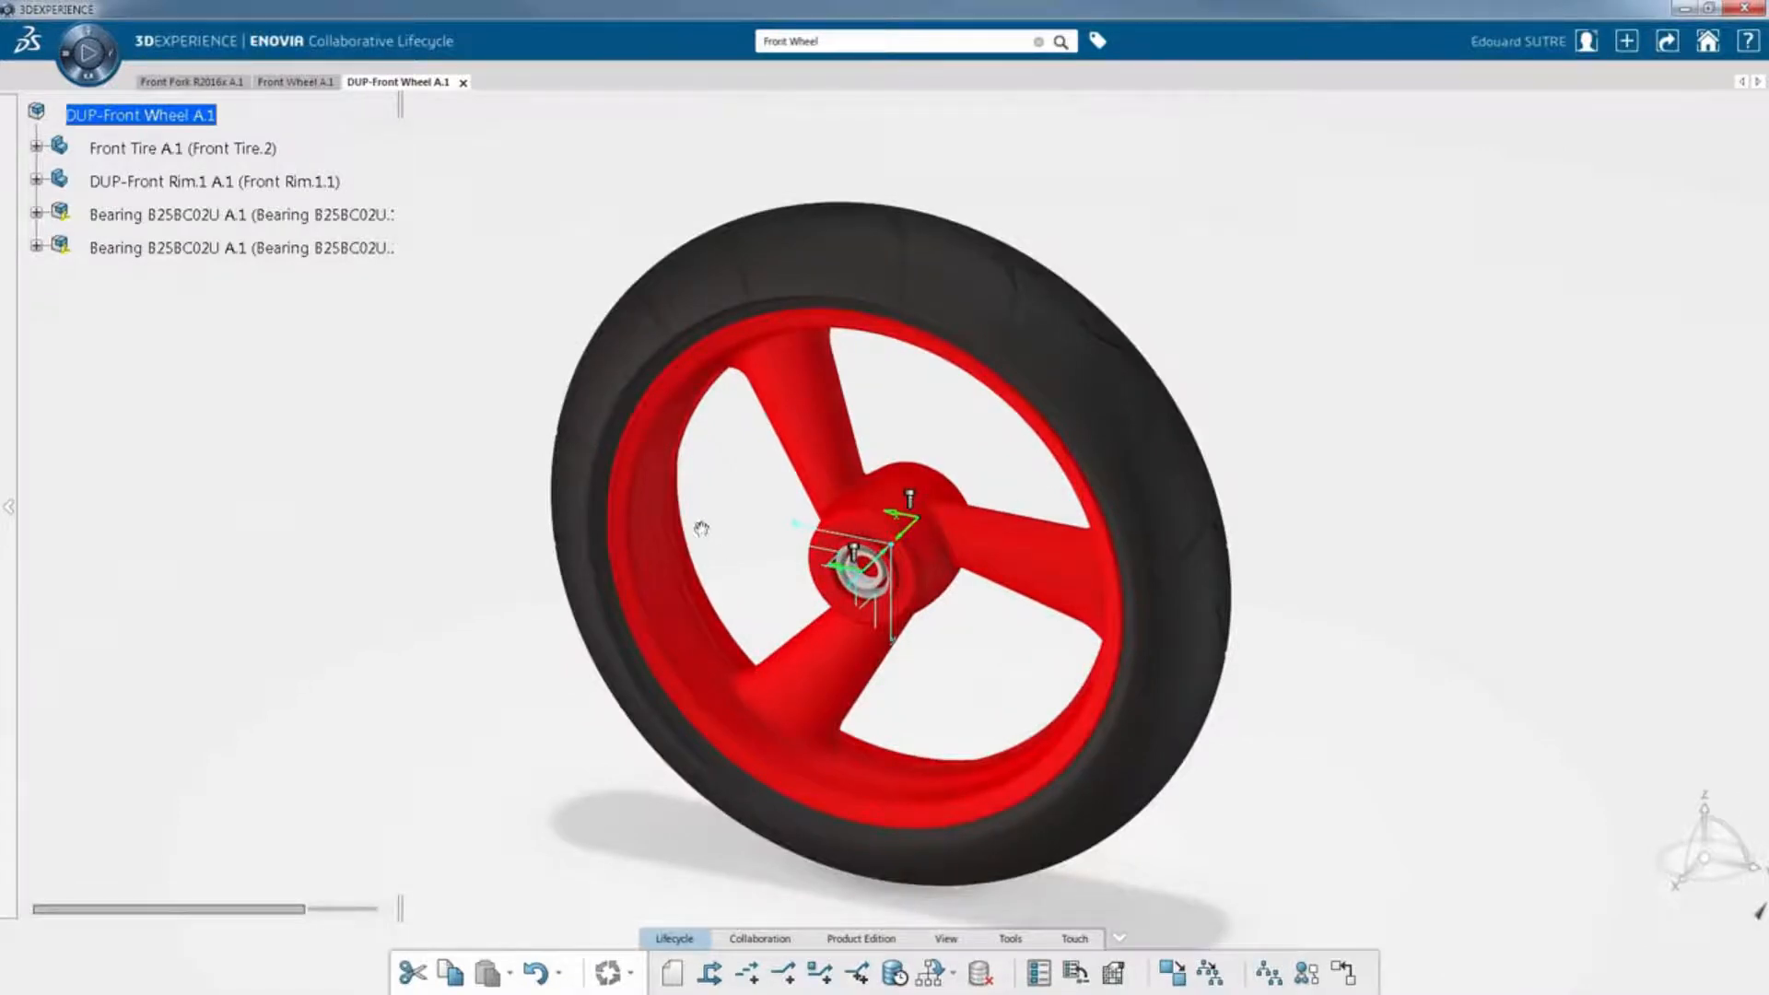
middle_drag(702, 529, 700, 292)
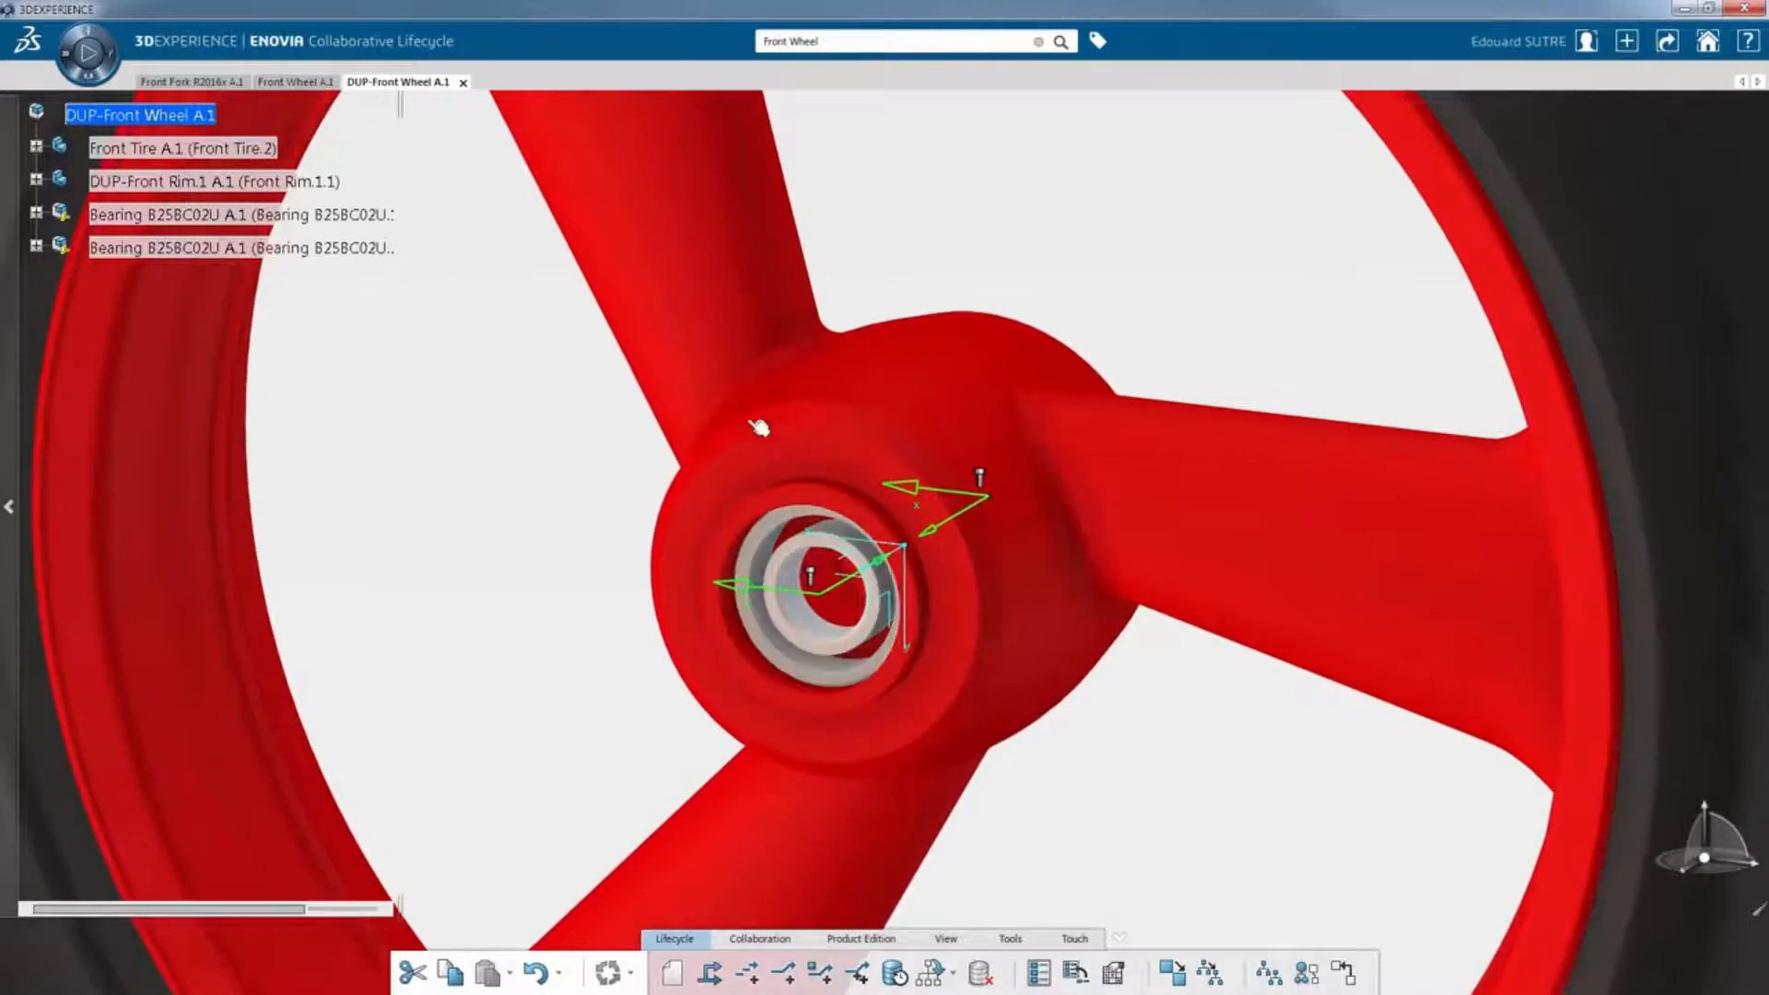
ctrl+middle_drag(857, 327, 892, 634)
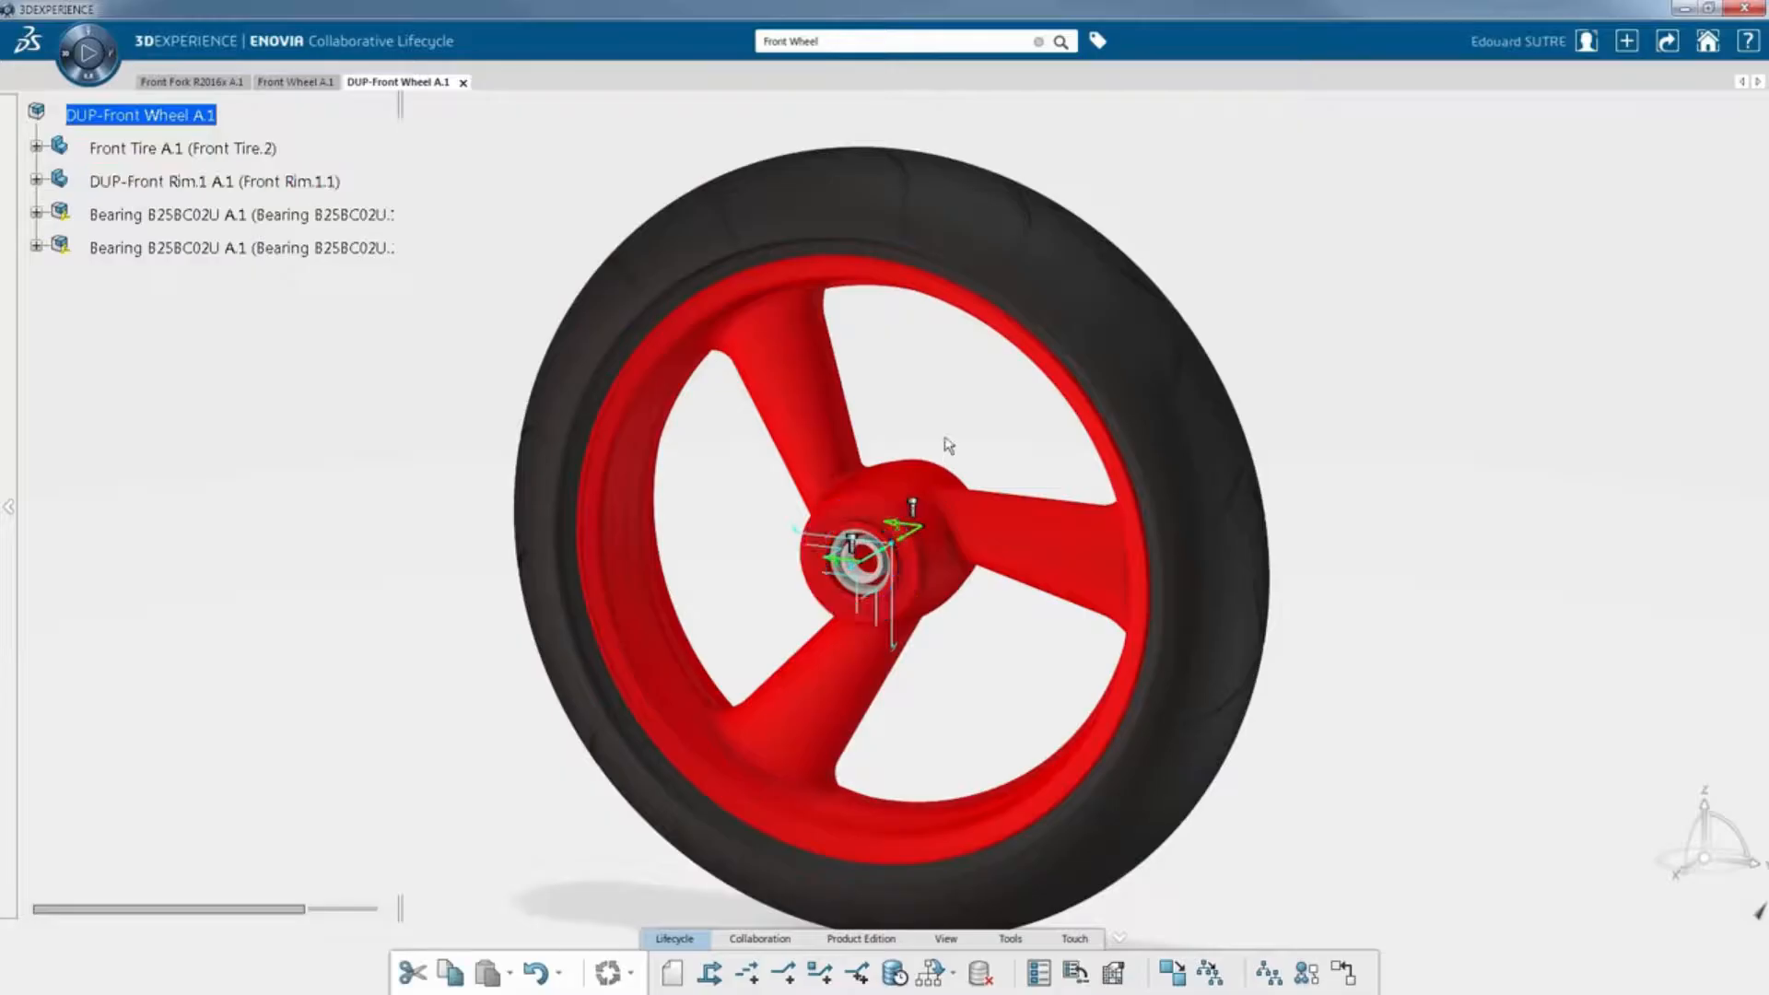
middle_drag(945, 440, 950, 411)
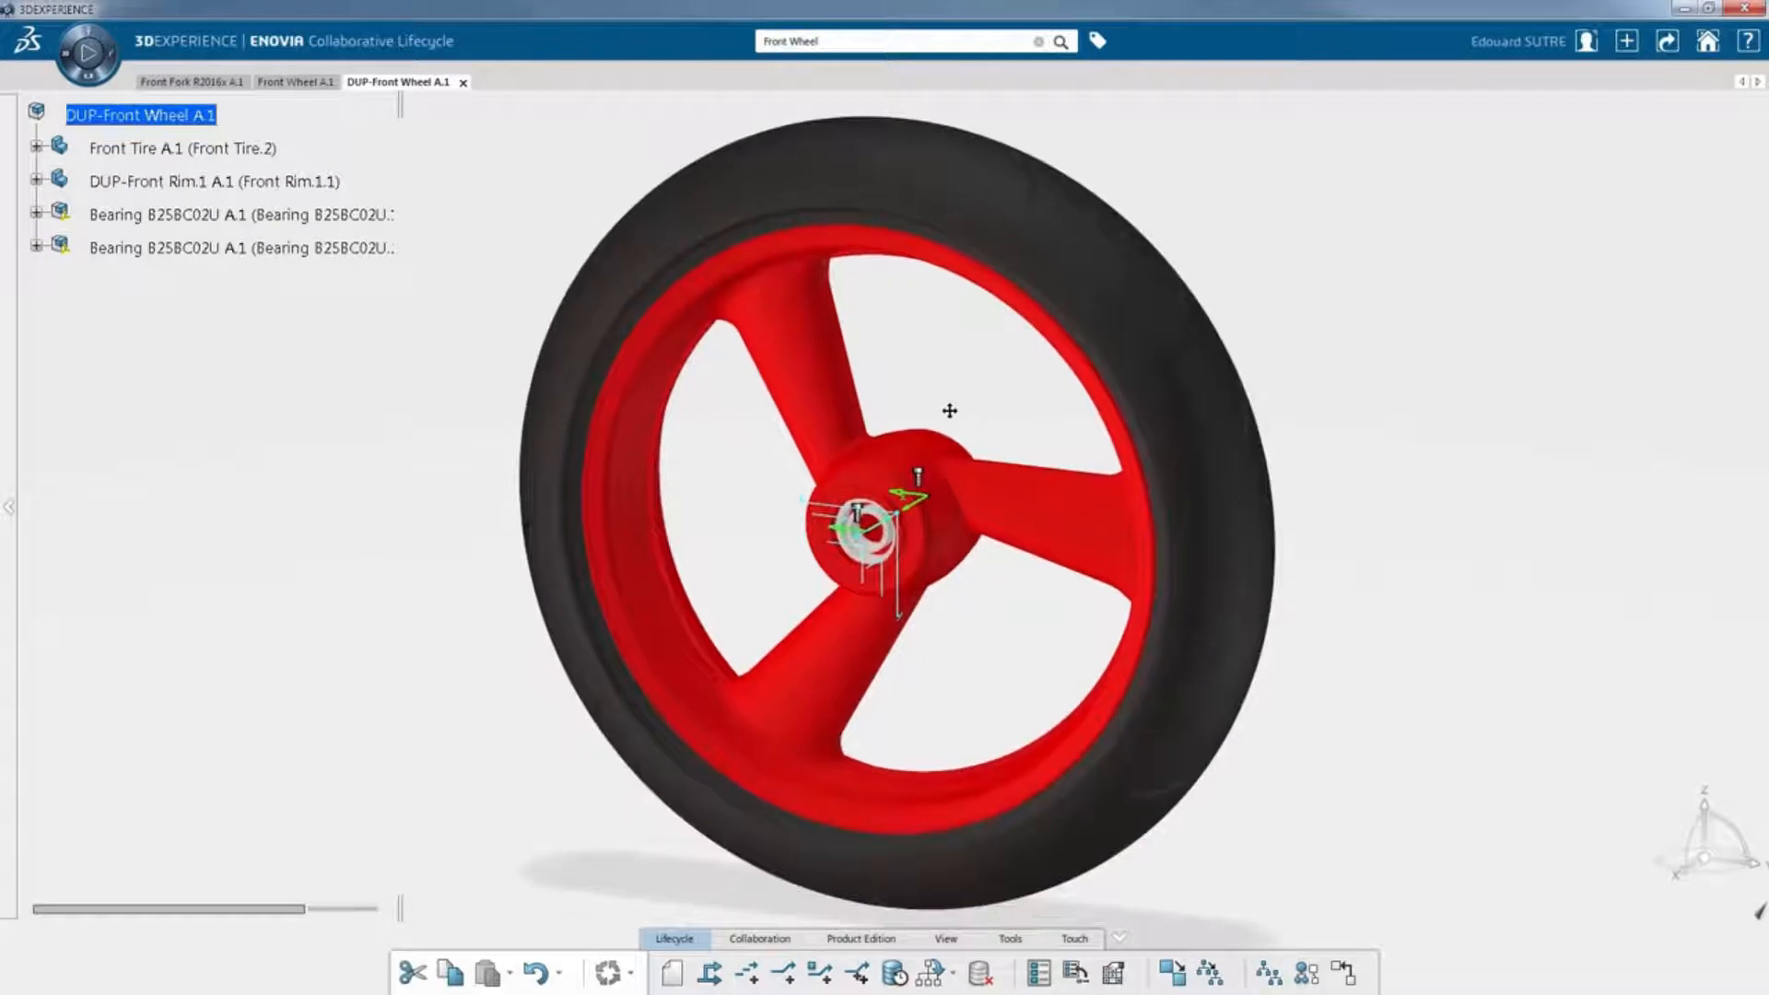
Search for "Brake Disc Tooling" and open the Brake Disc - Tooling product from the results.
click(764, 40)
drag(822, 42, 737, 39)
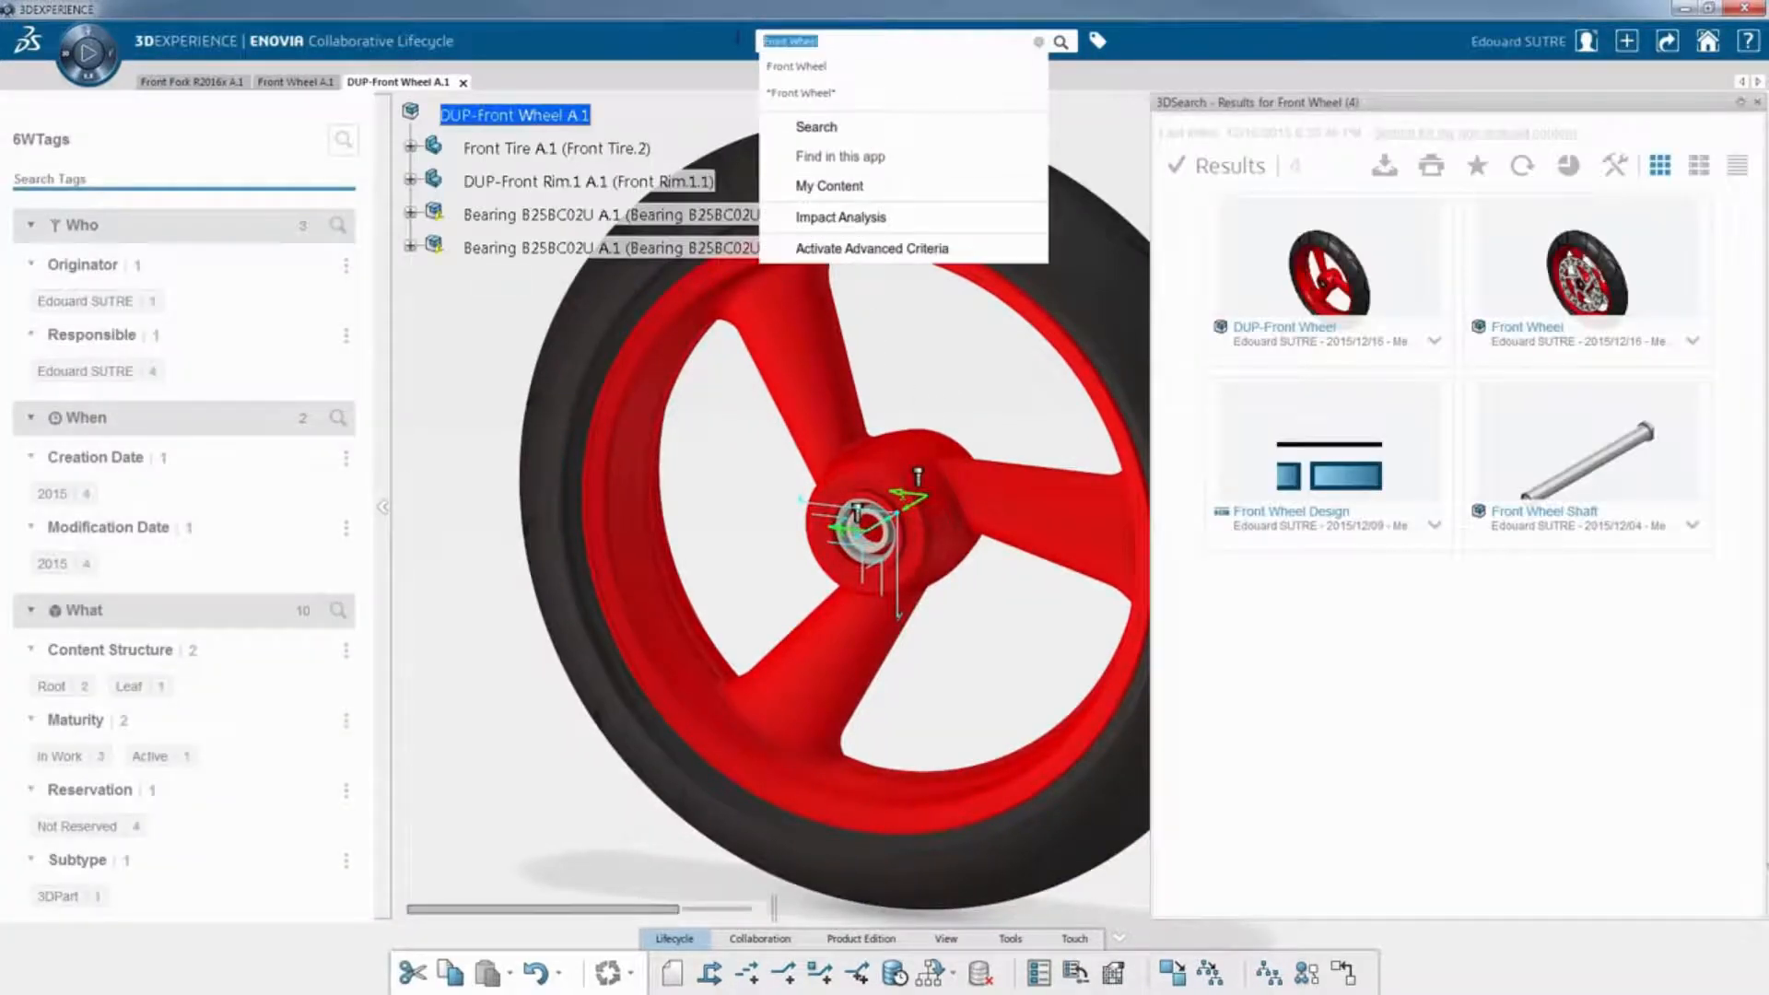
text(Brake Disc )
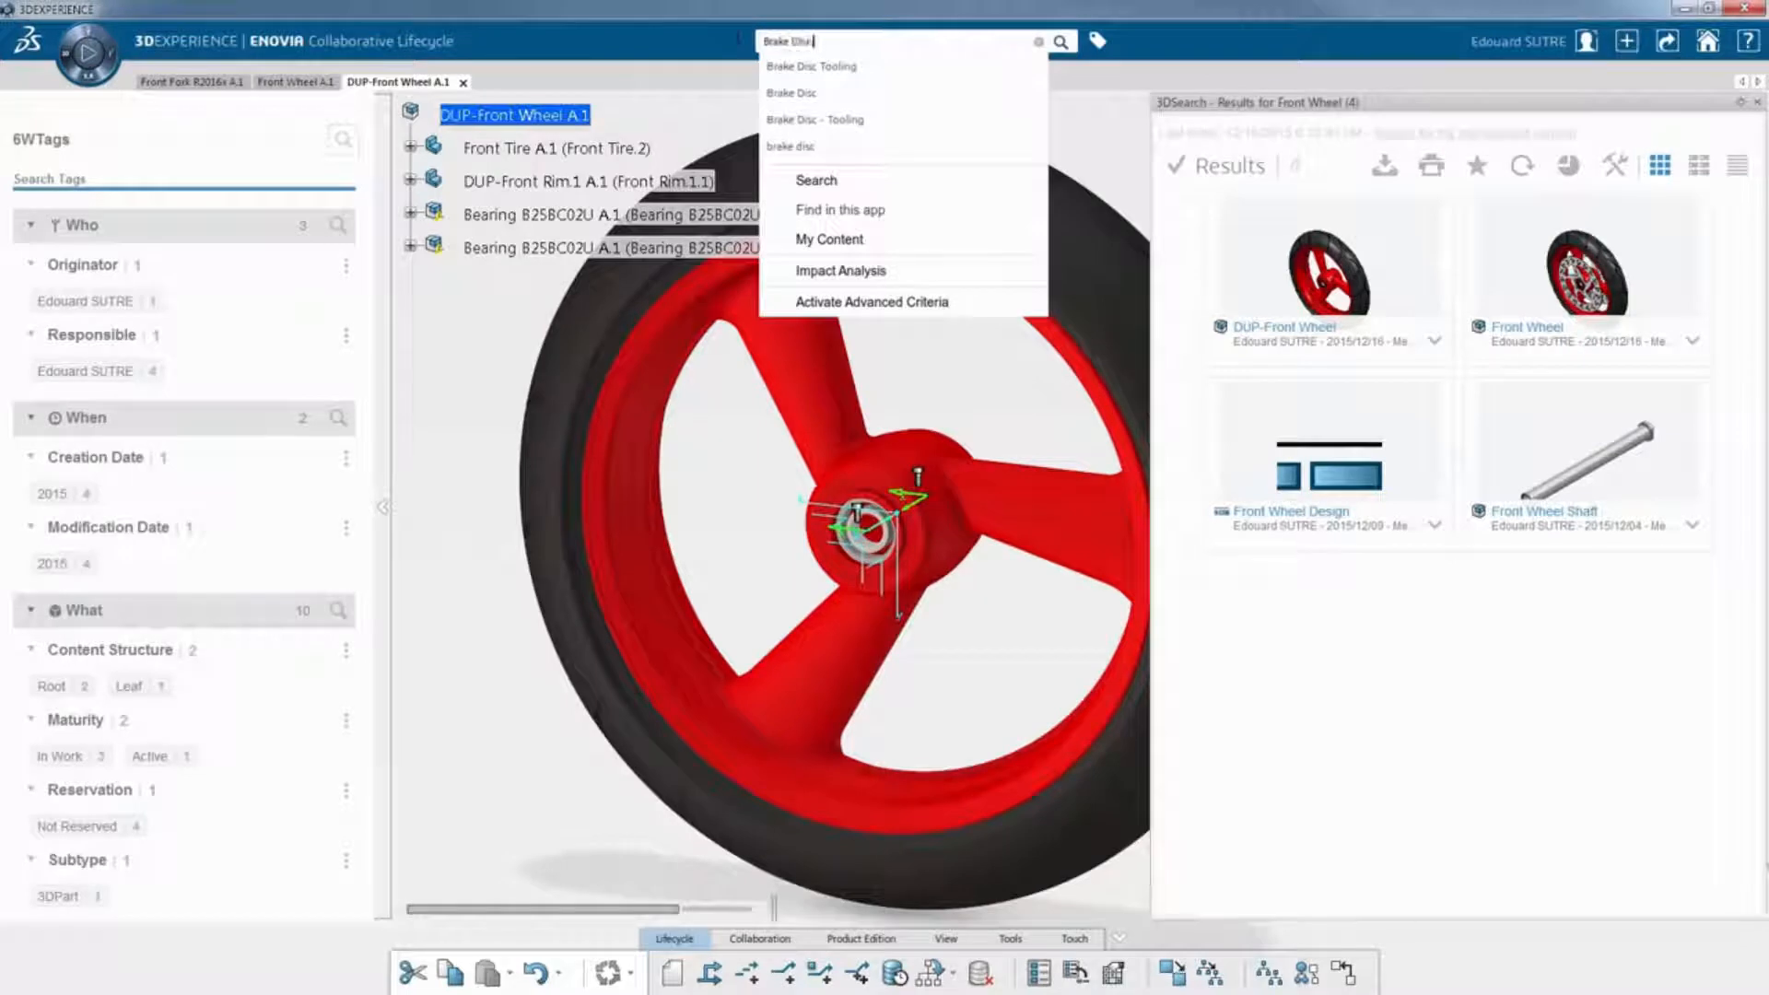
text(Tooling)
key(Return)
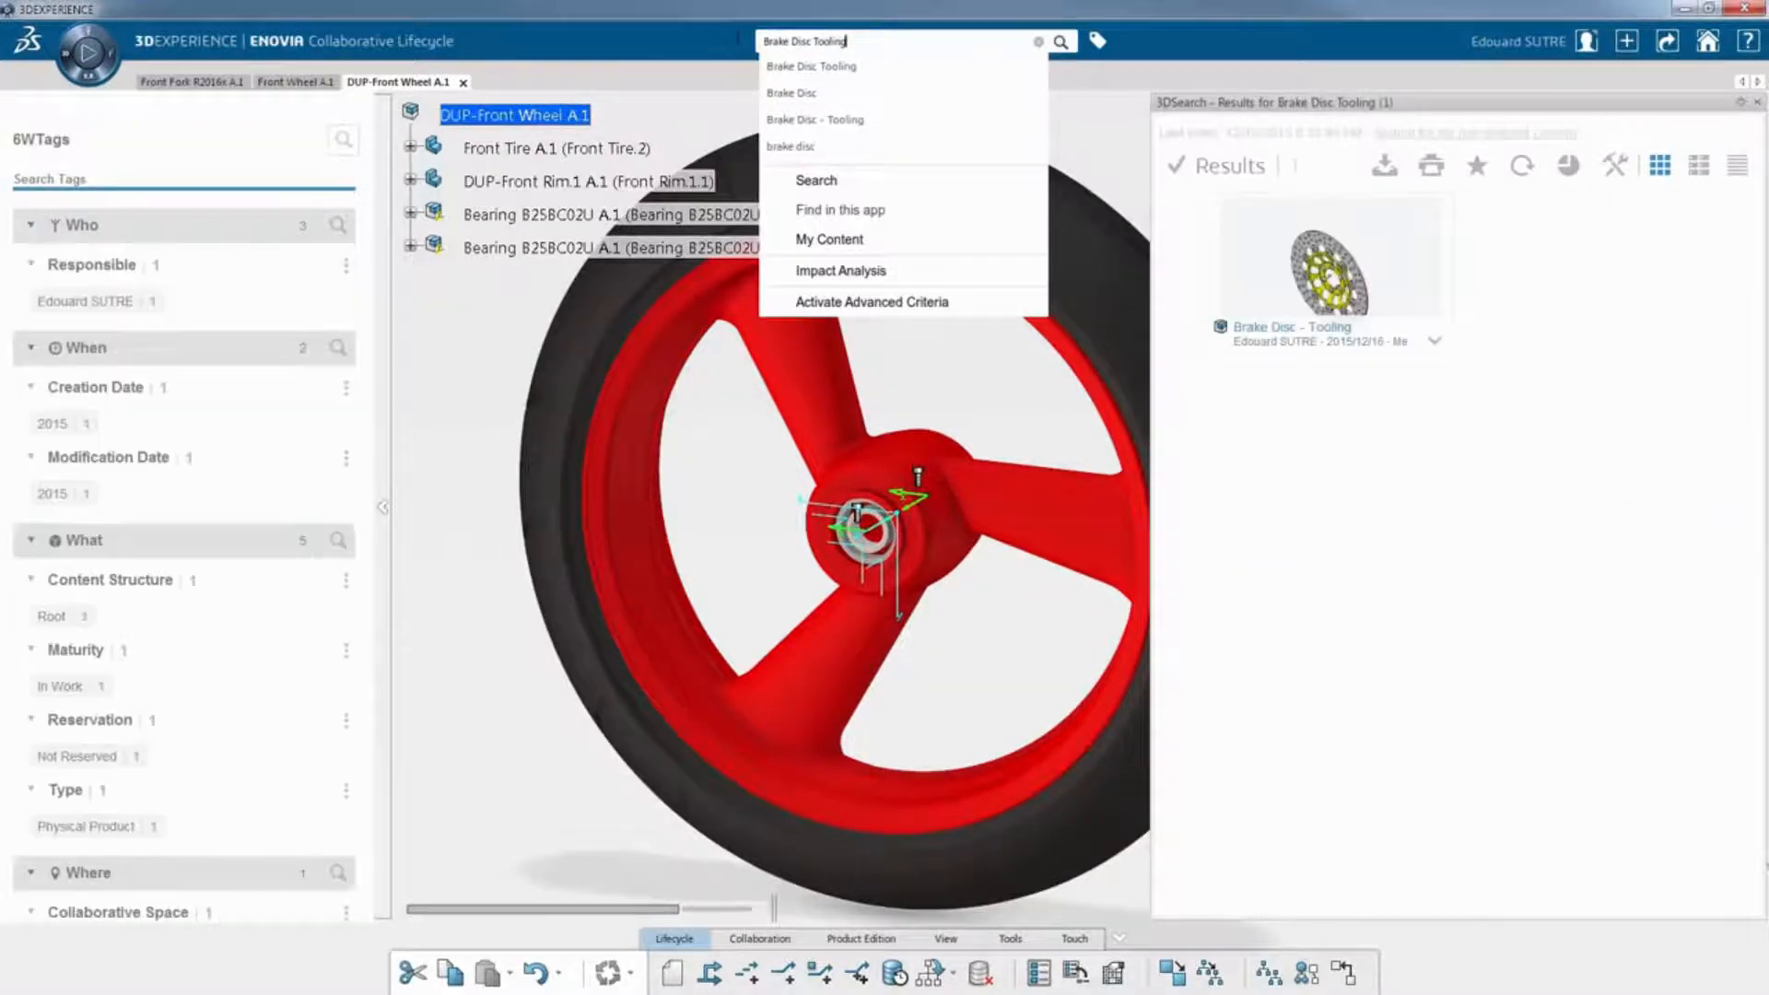
click(1310, 247)
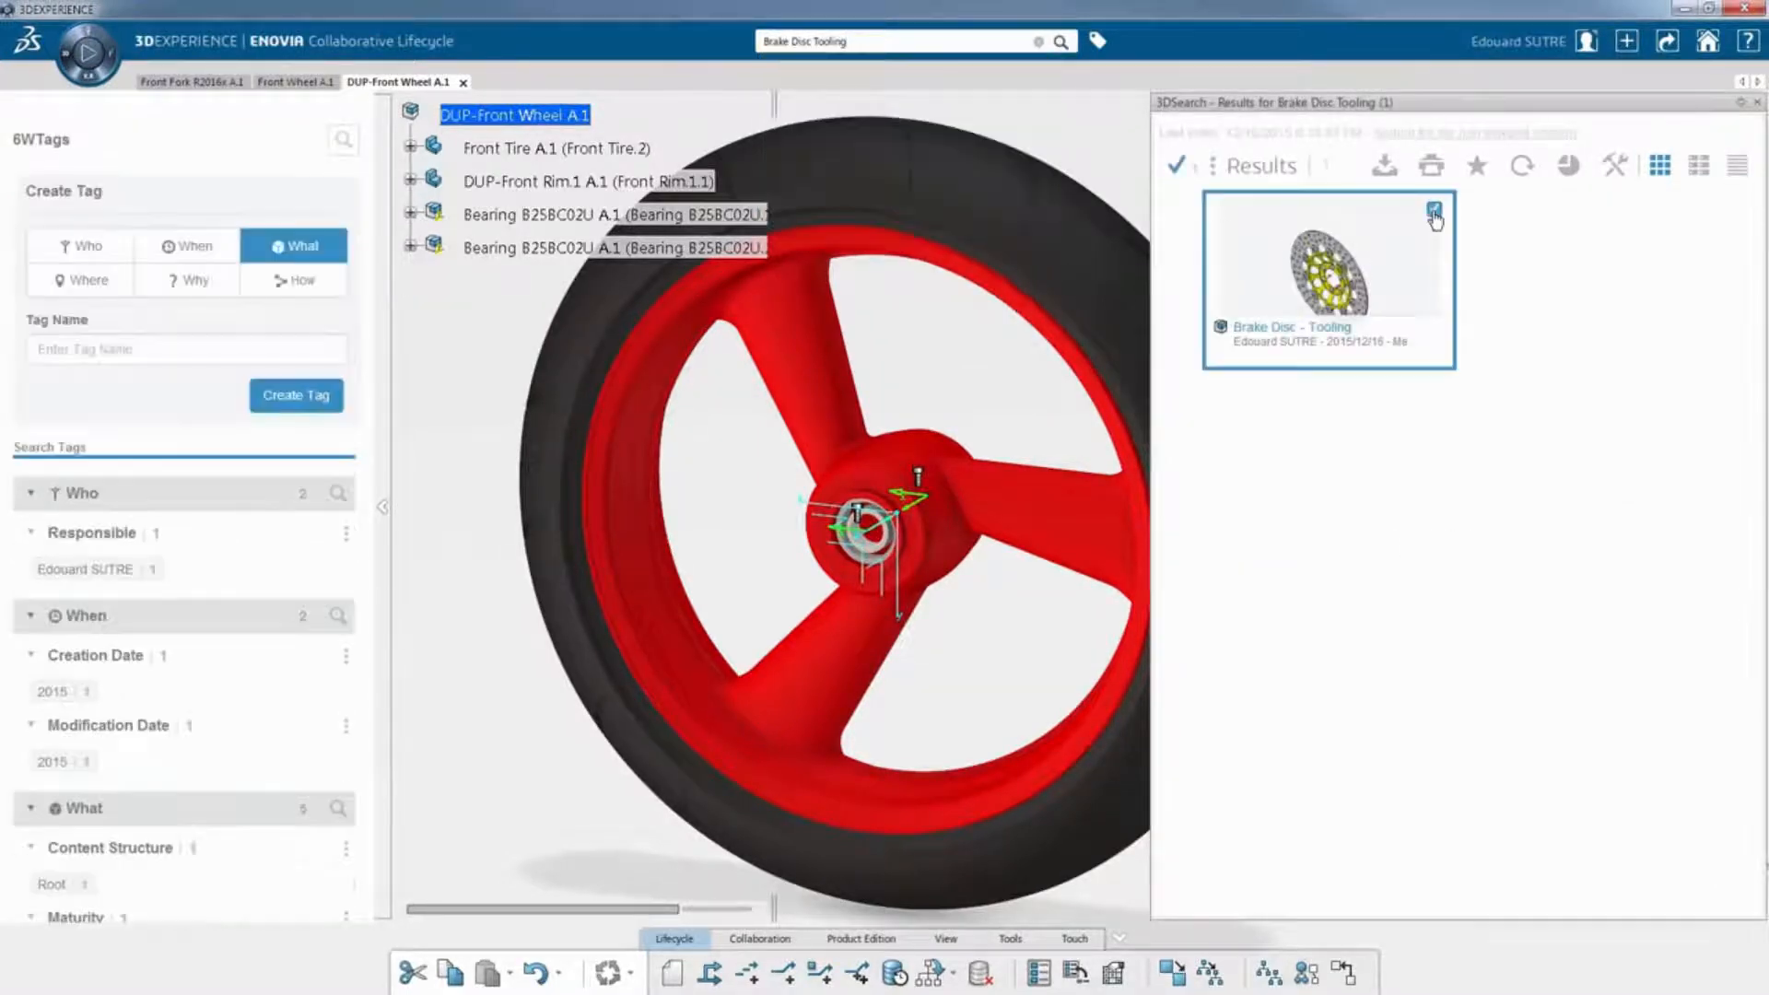
click(1226, 167)
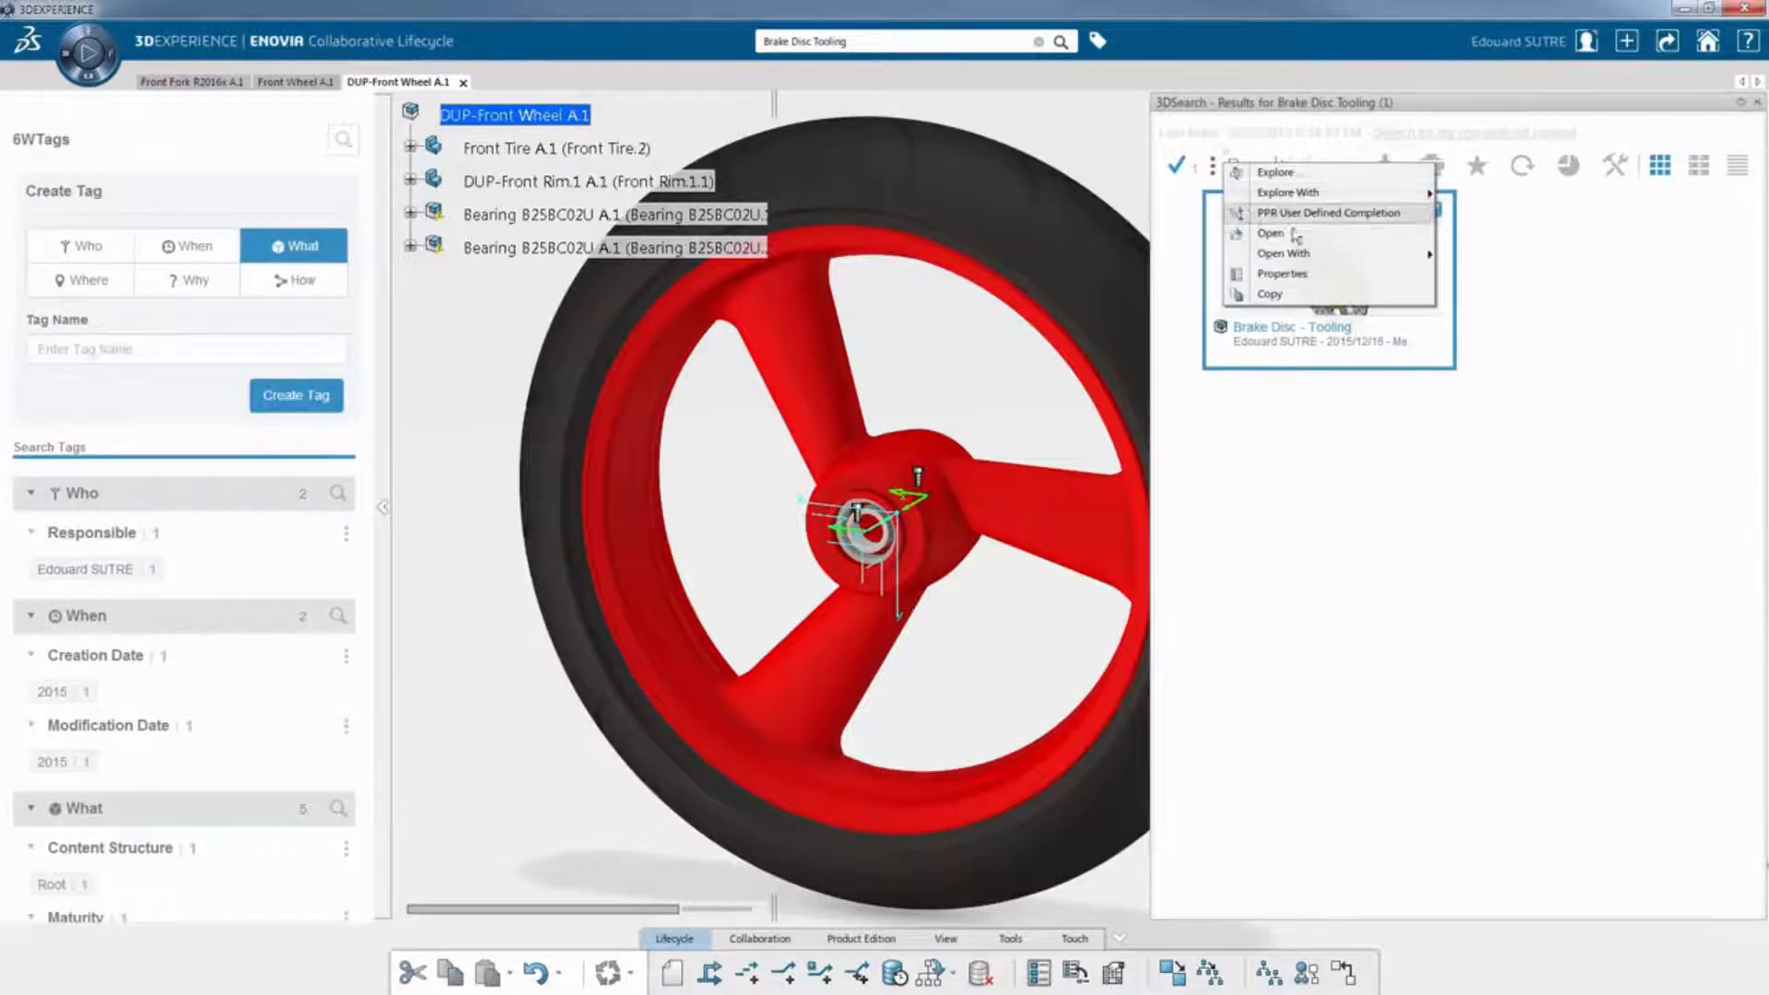
click(1373, 239)
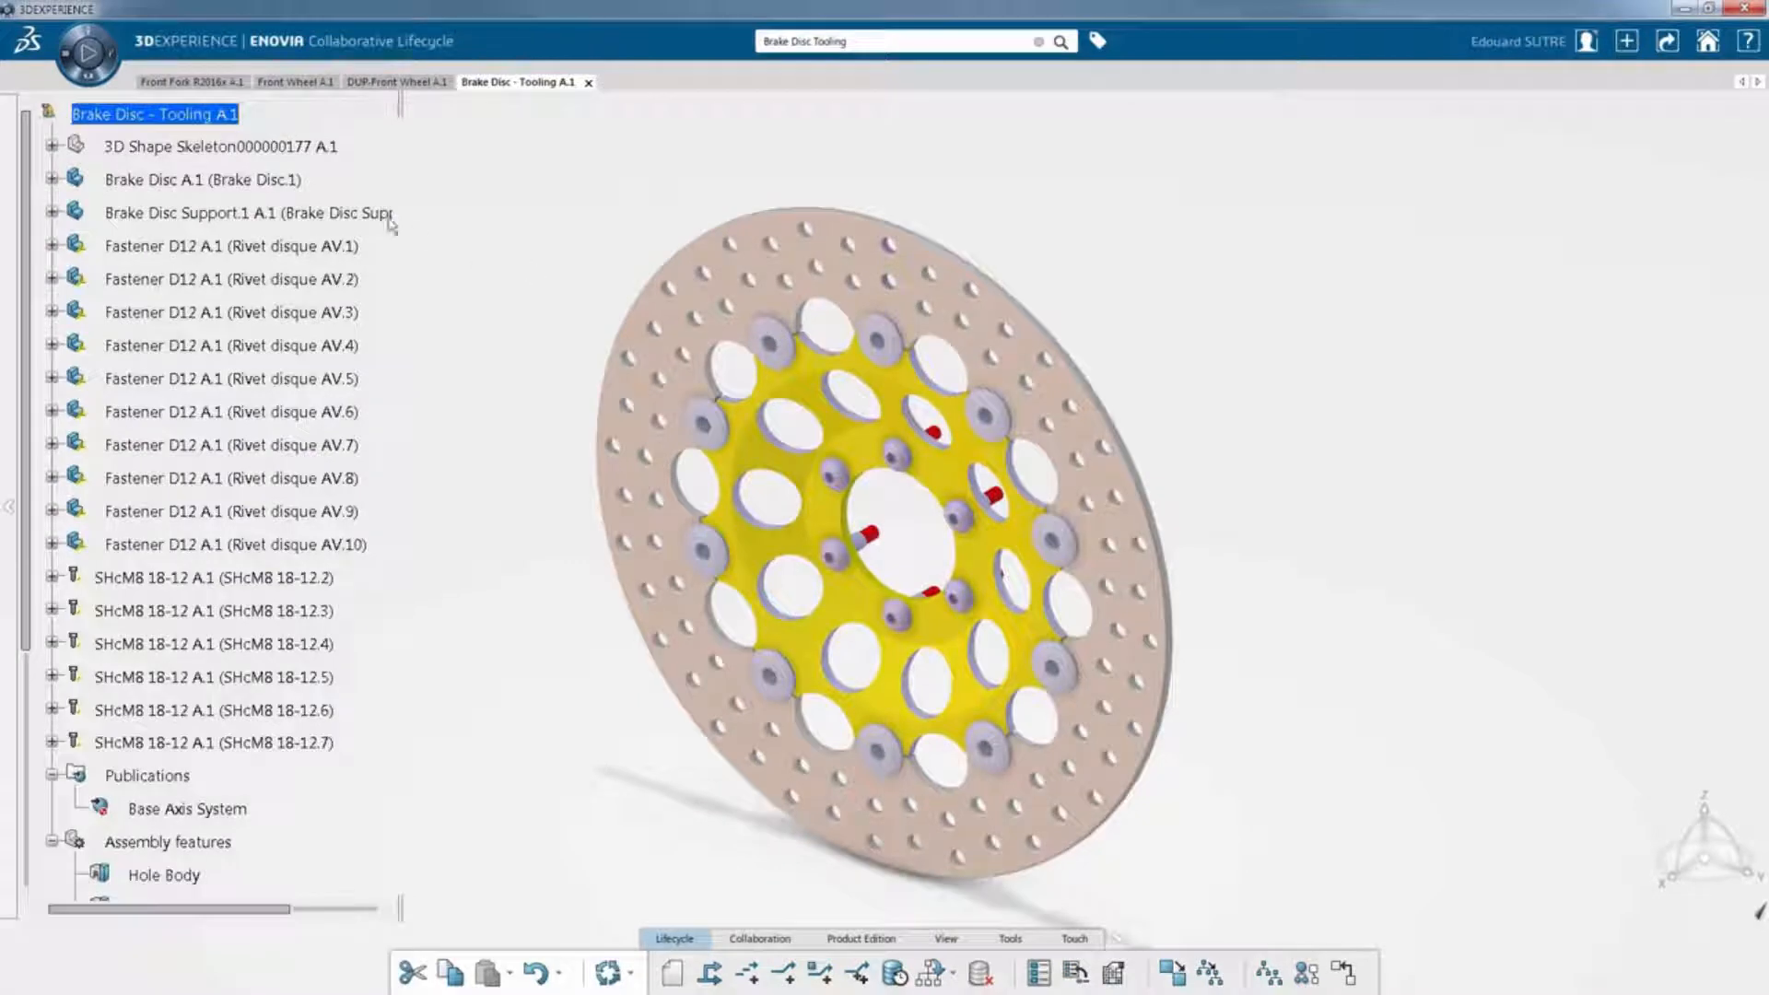
Switch to Tooling Design, start Define Component on the brake disc assembly, and review its list of impacting elements.
click(72, 61)
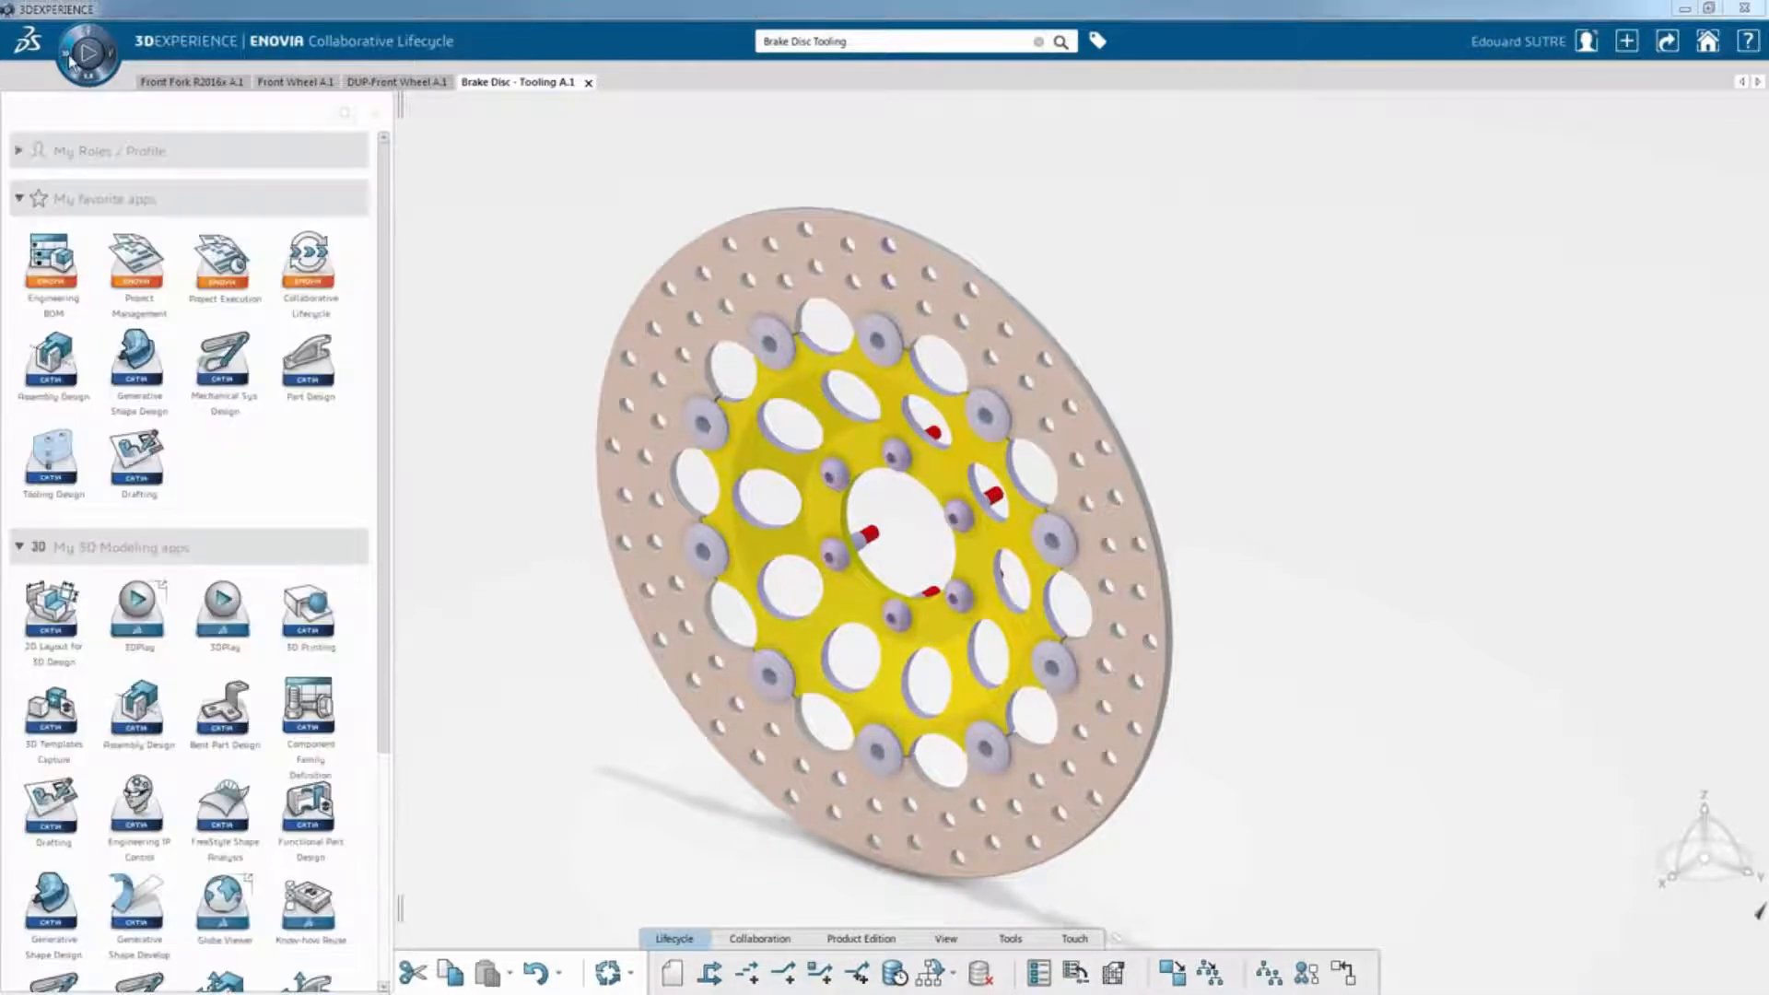
click(60, 465)
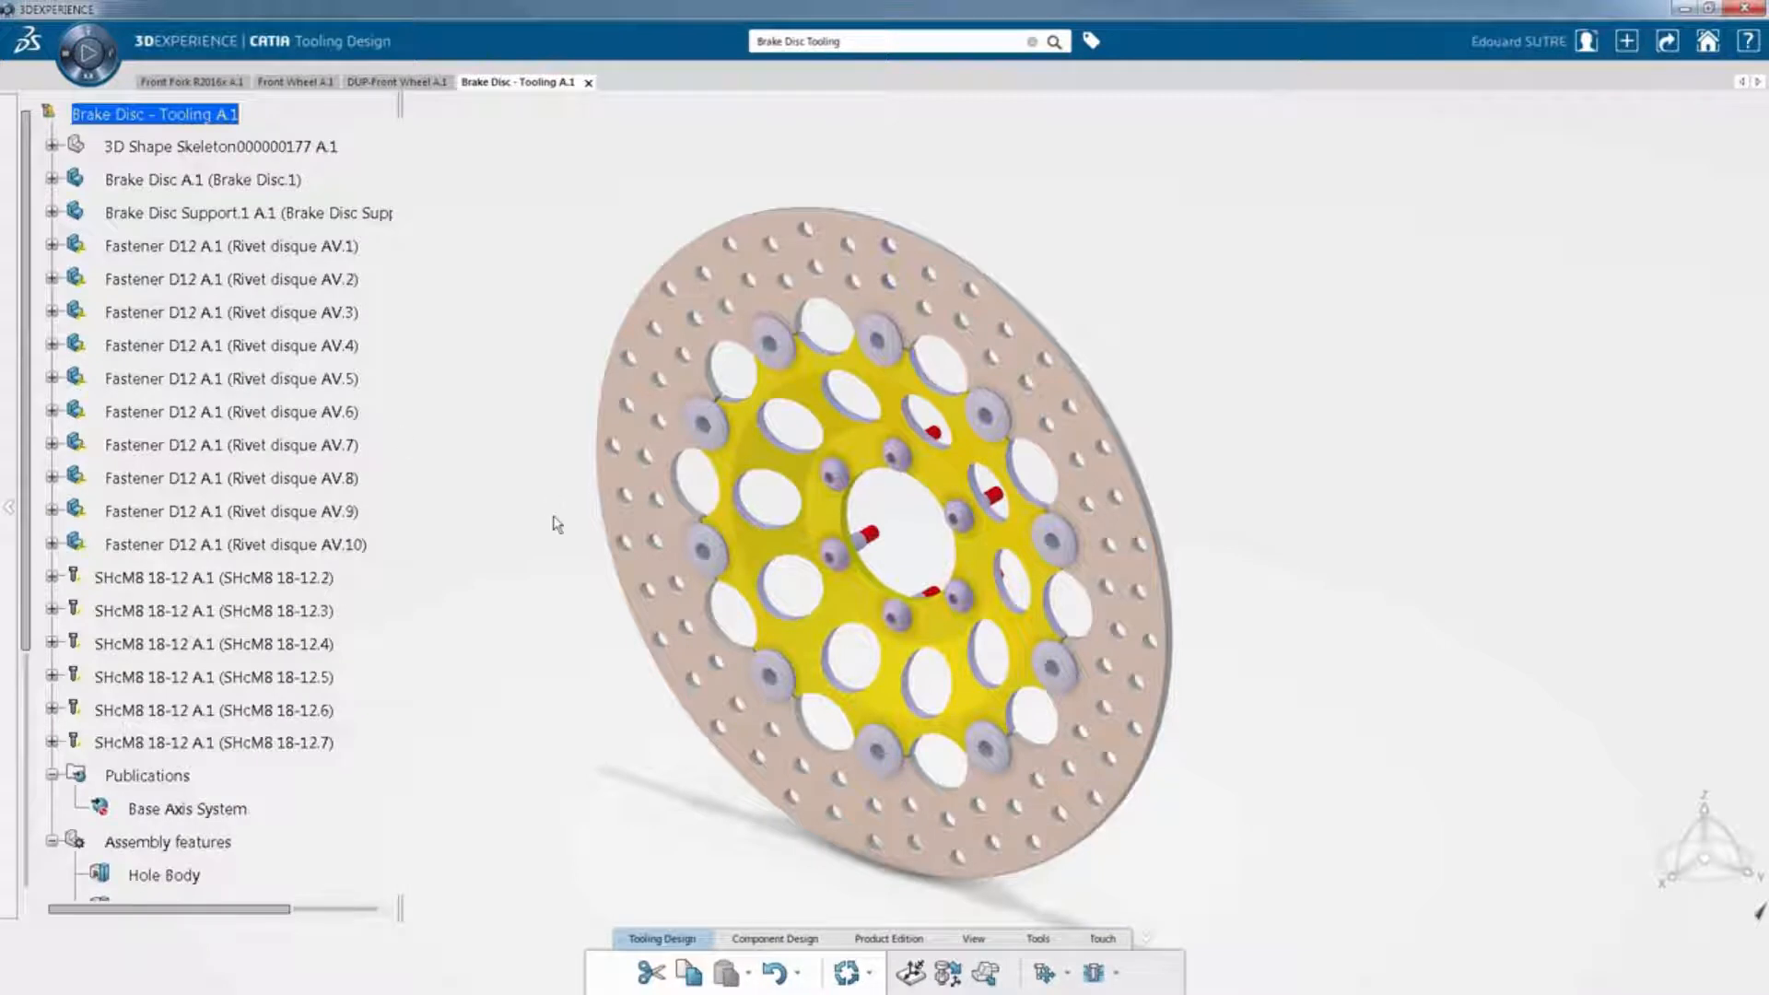
click(774, 938)
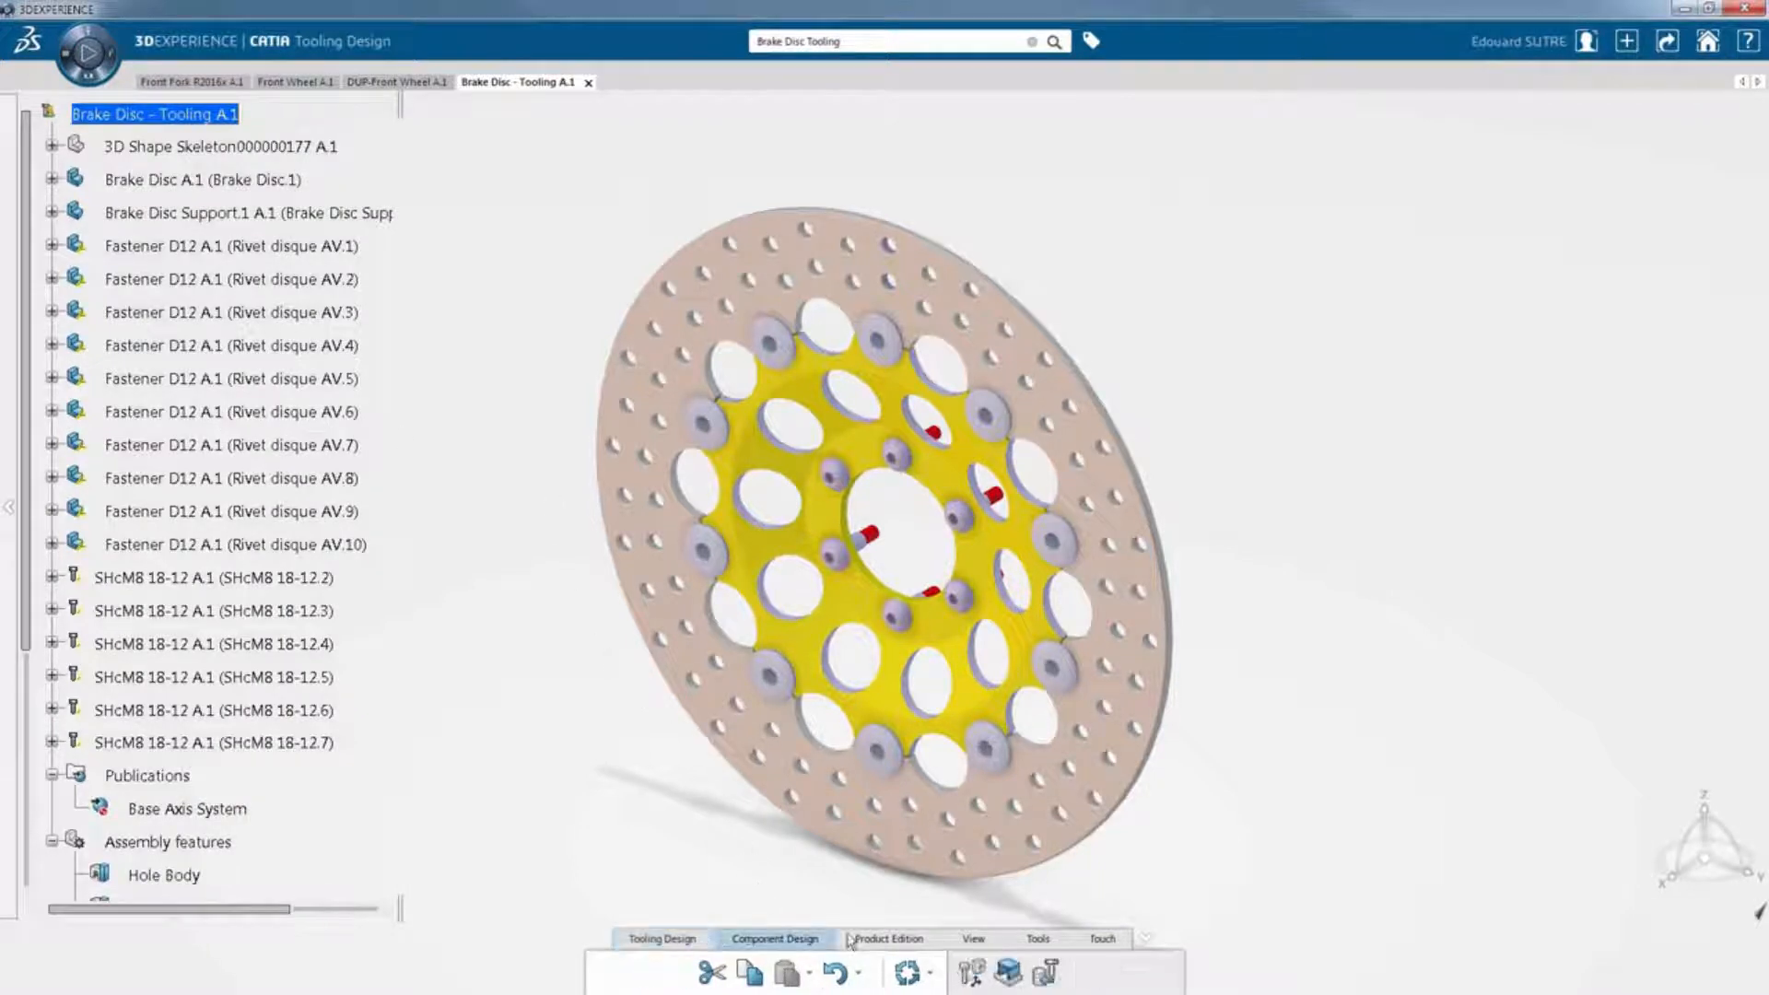
click(973, 973)
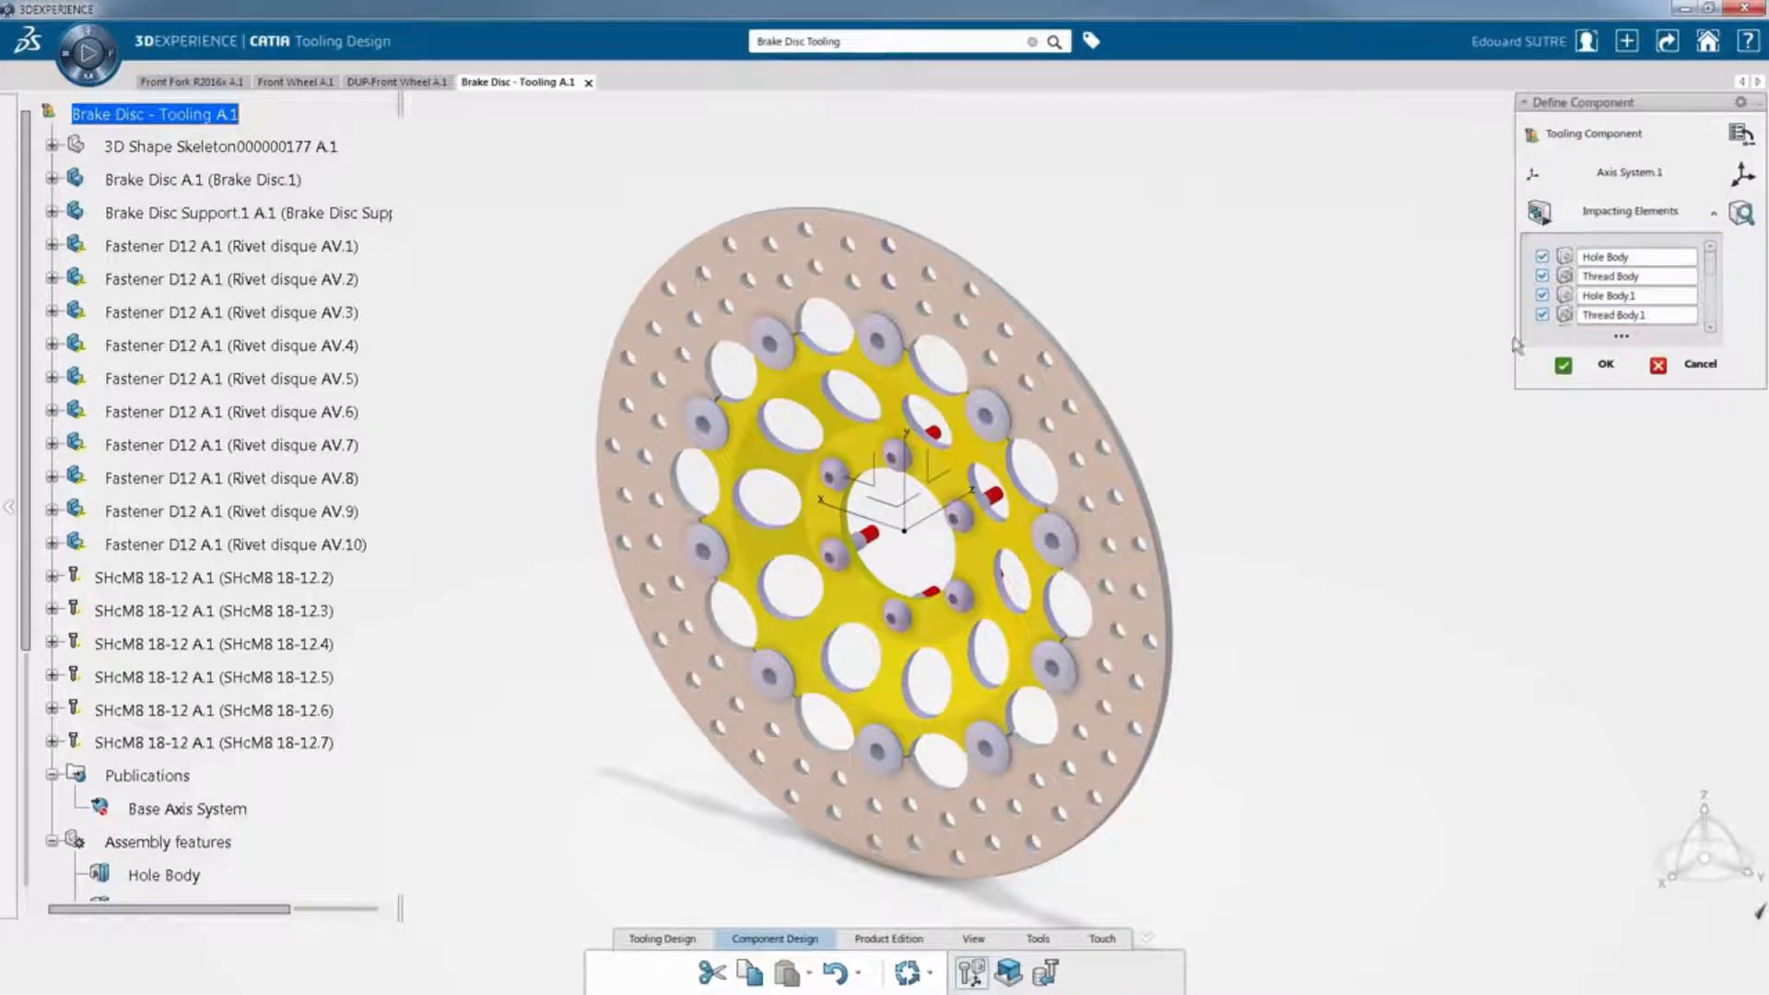
click(1712, 214)
click(1712, 214)
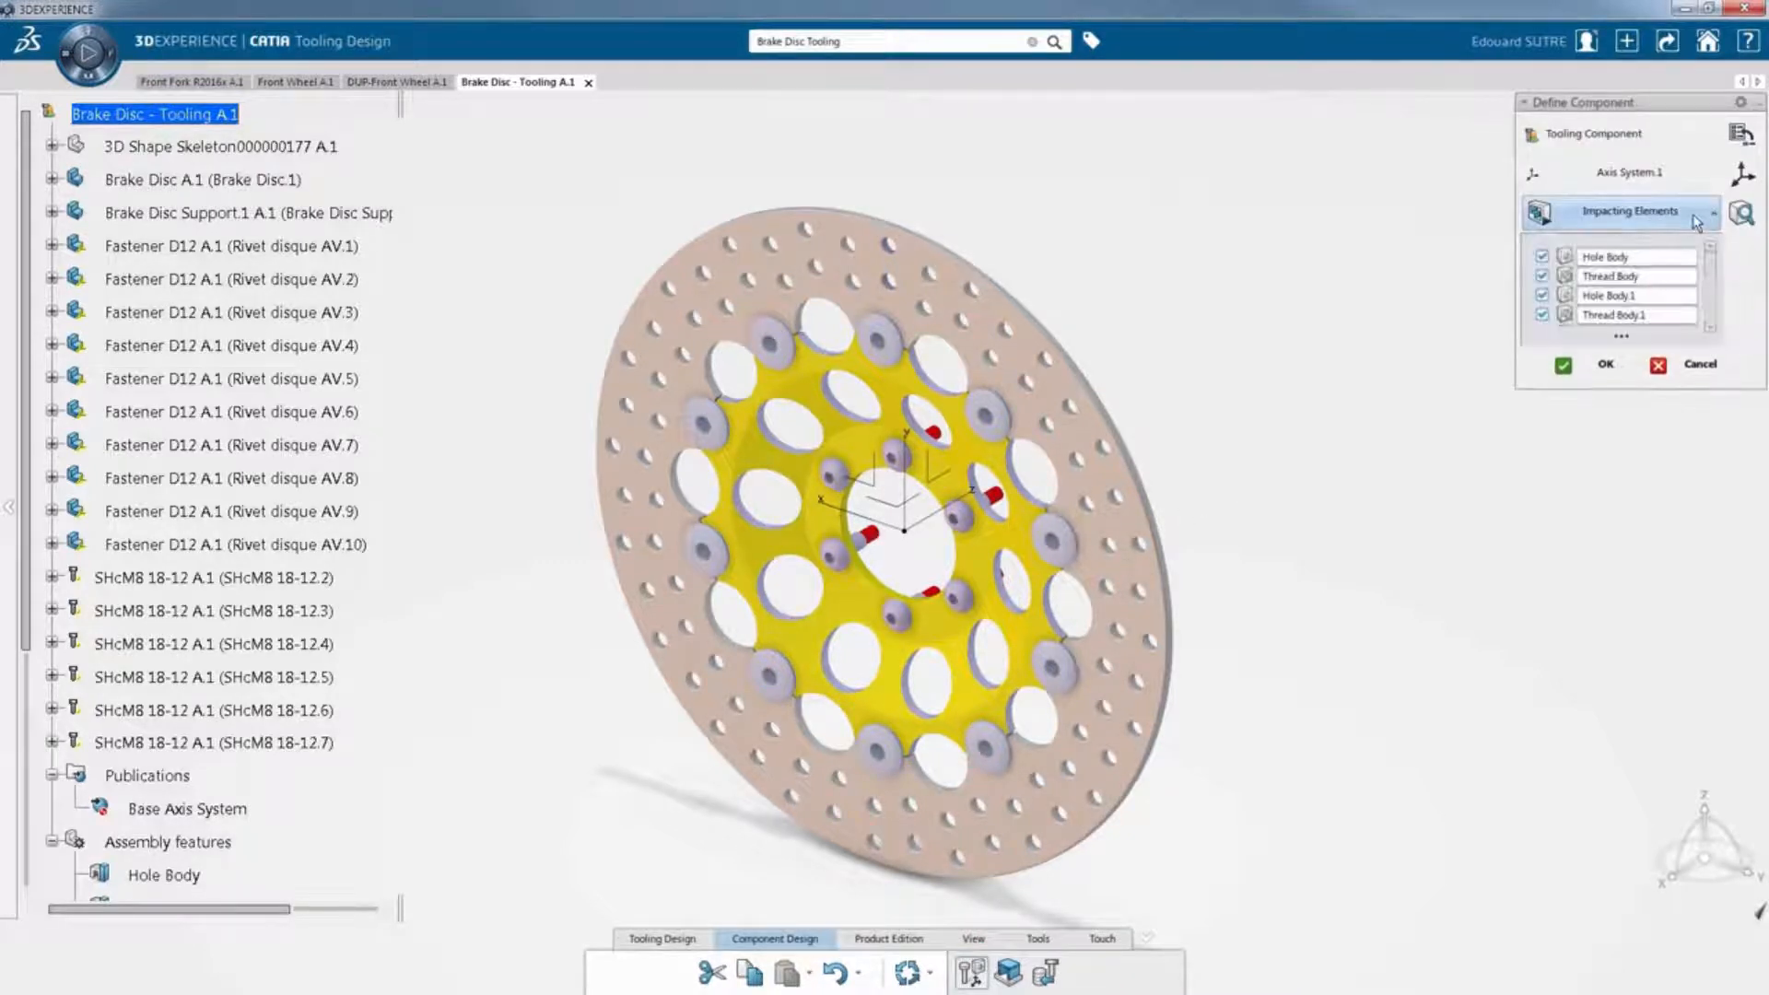
drag(1708, 260, 1721, 328)
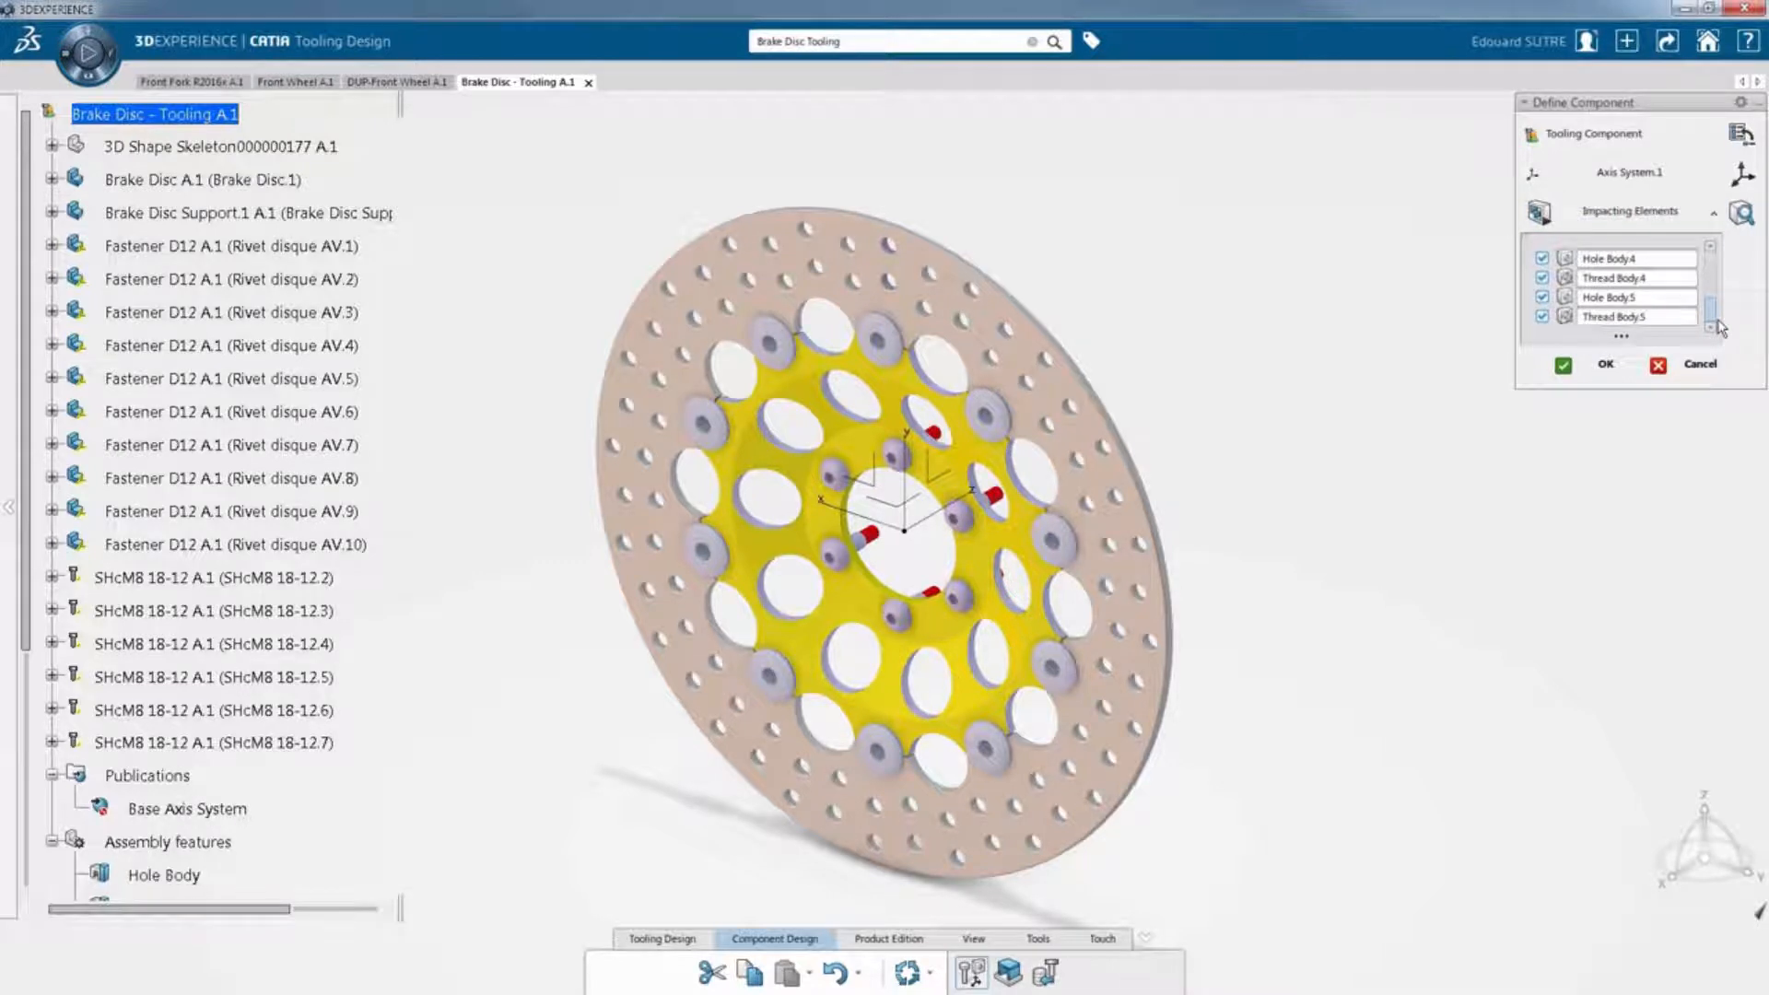
drag(1720, 327, 1712, 256)
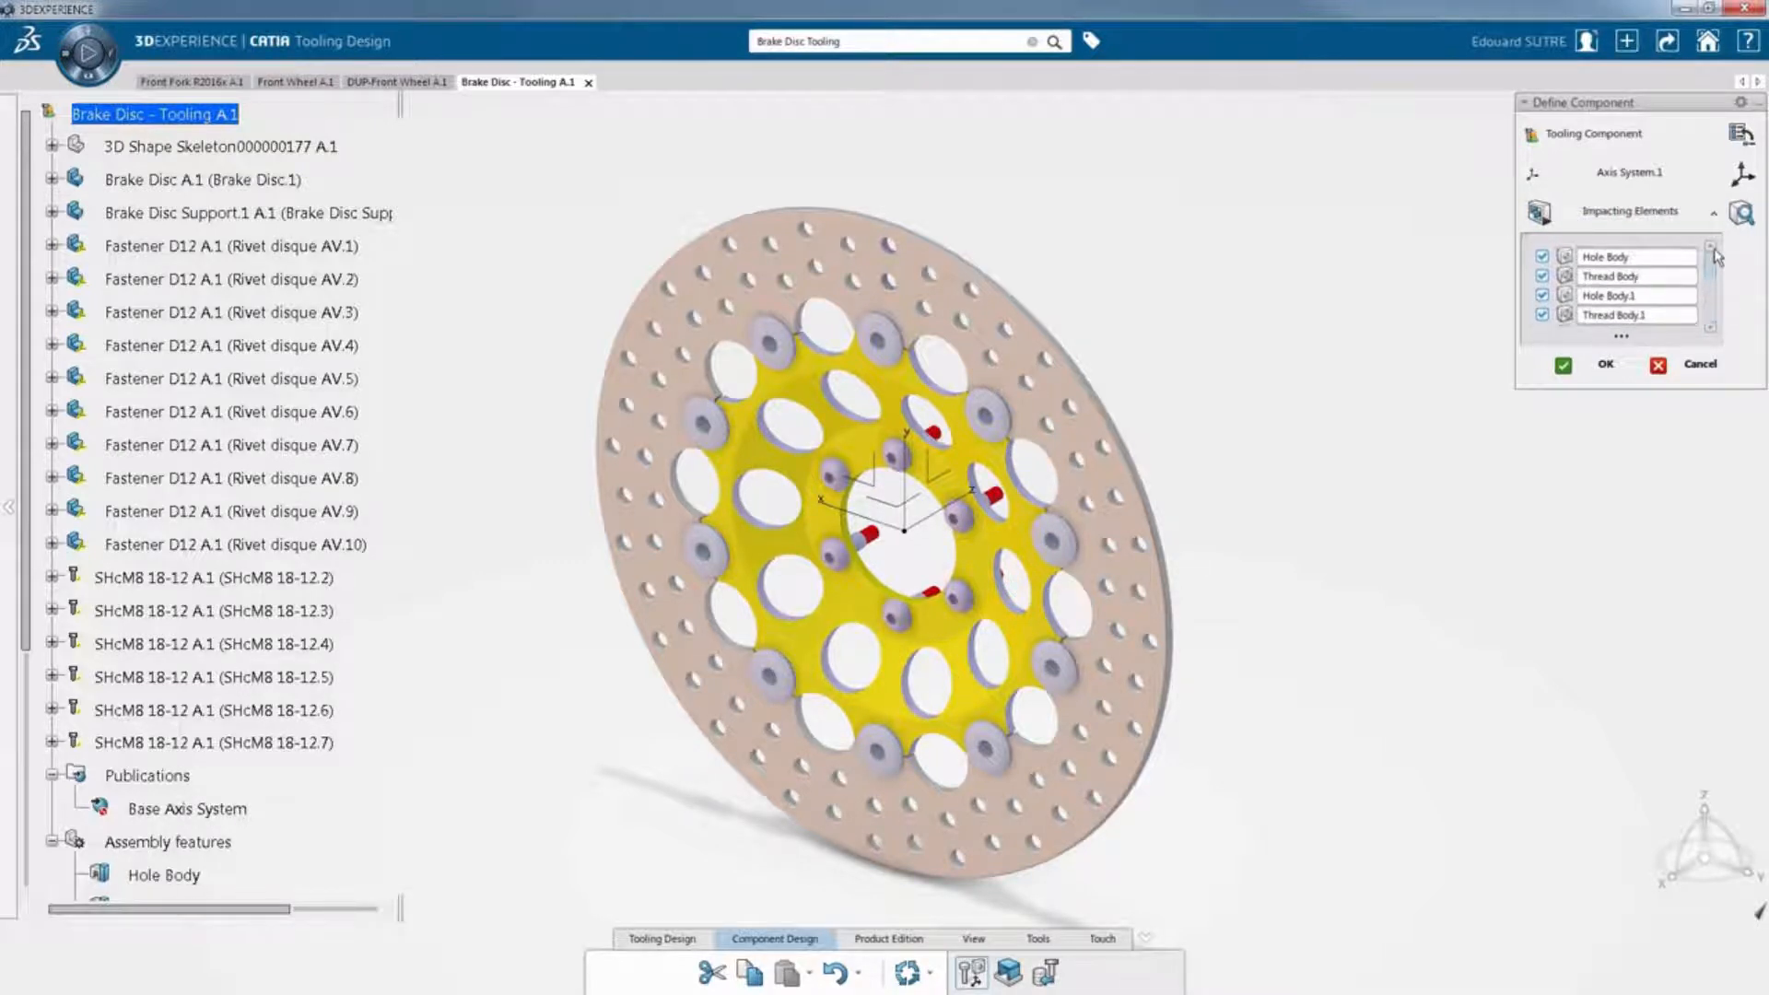
Set the brake disc assembly's component type to Cap Screw from the Fixing Component types and validate the definition.
click(1739, 136)
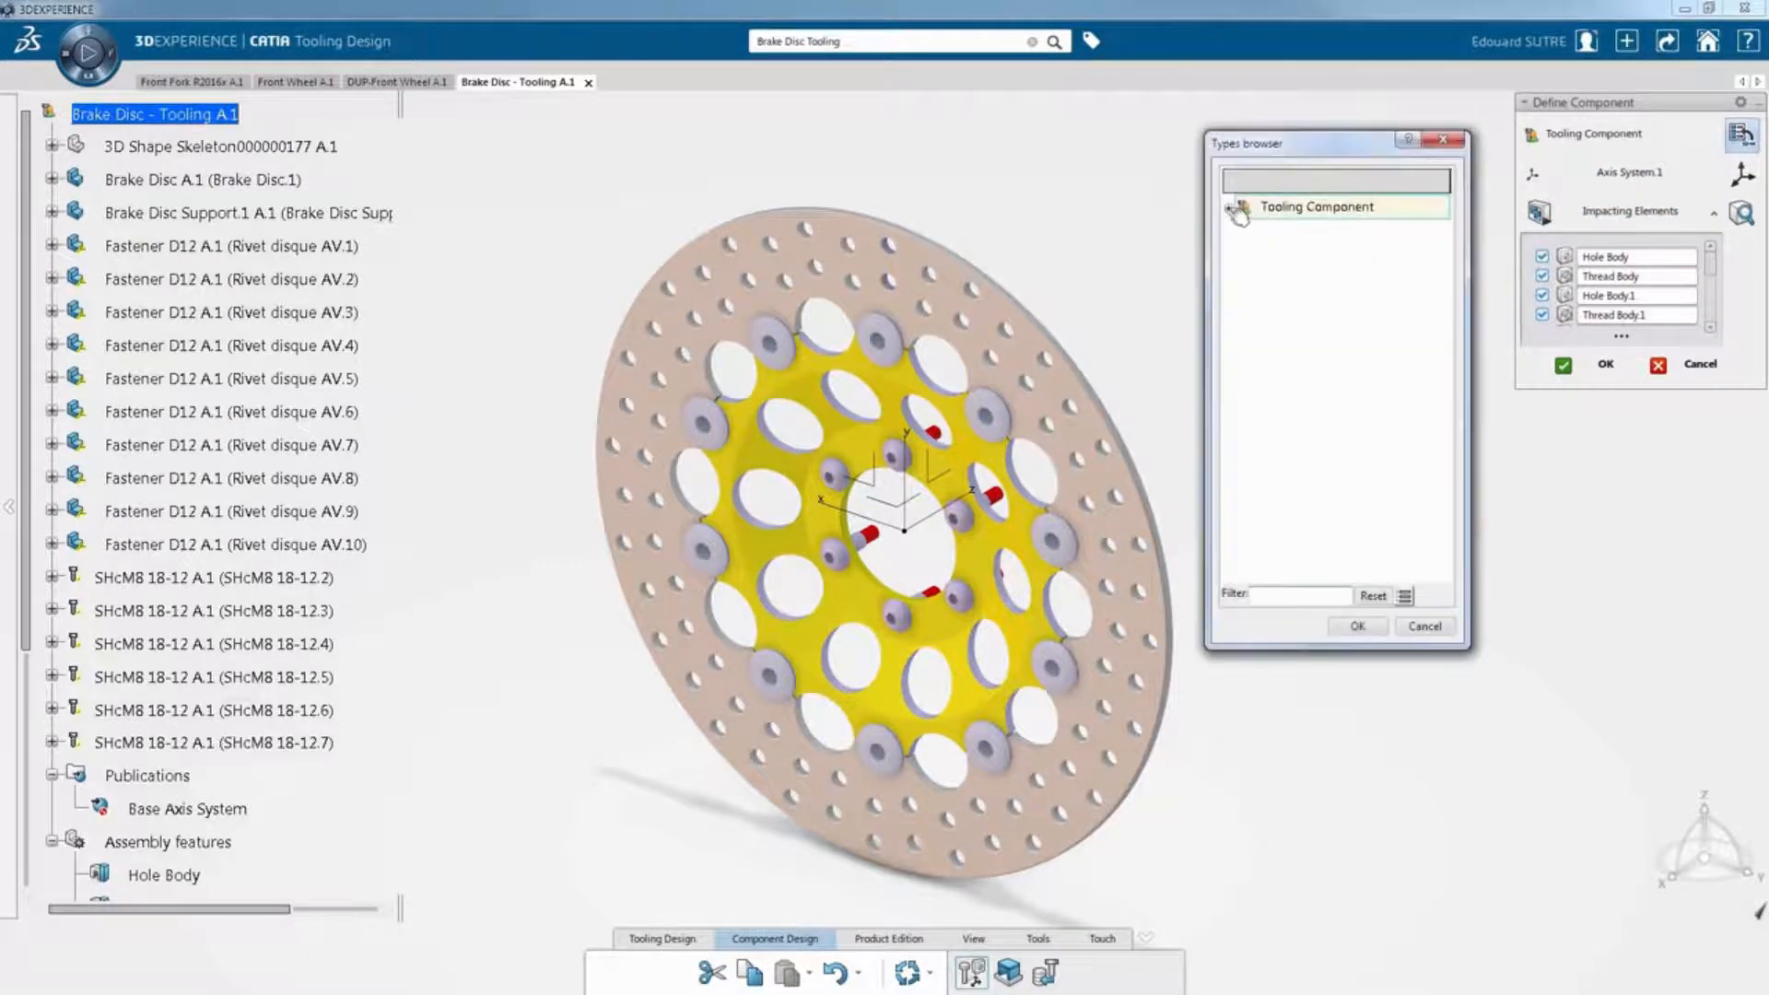
click(1253, 283)
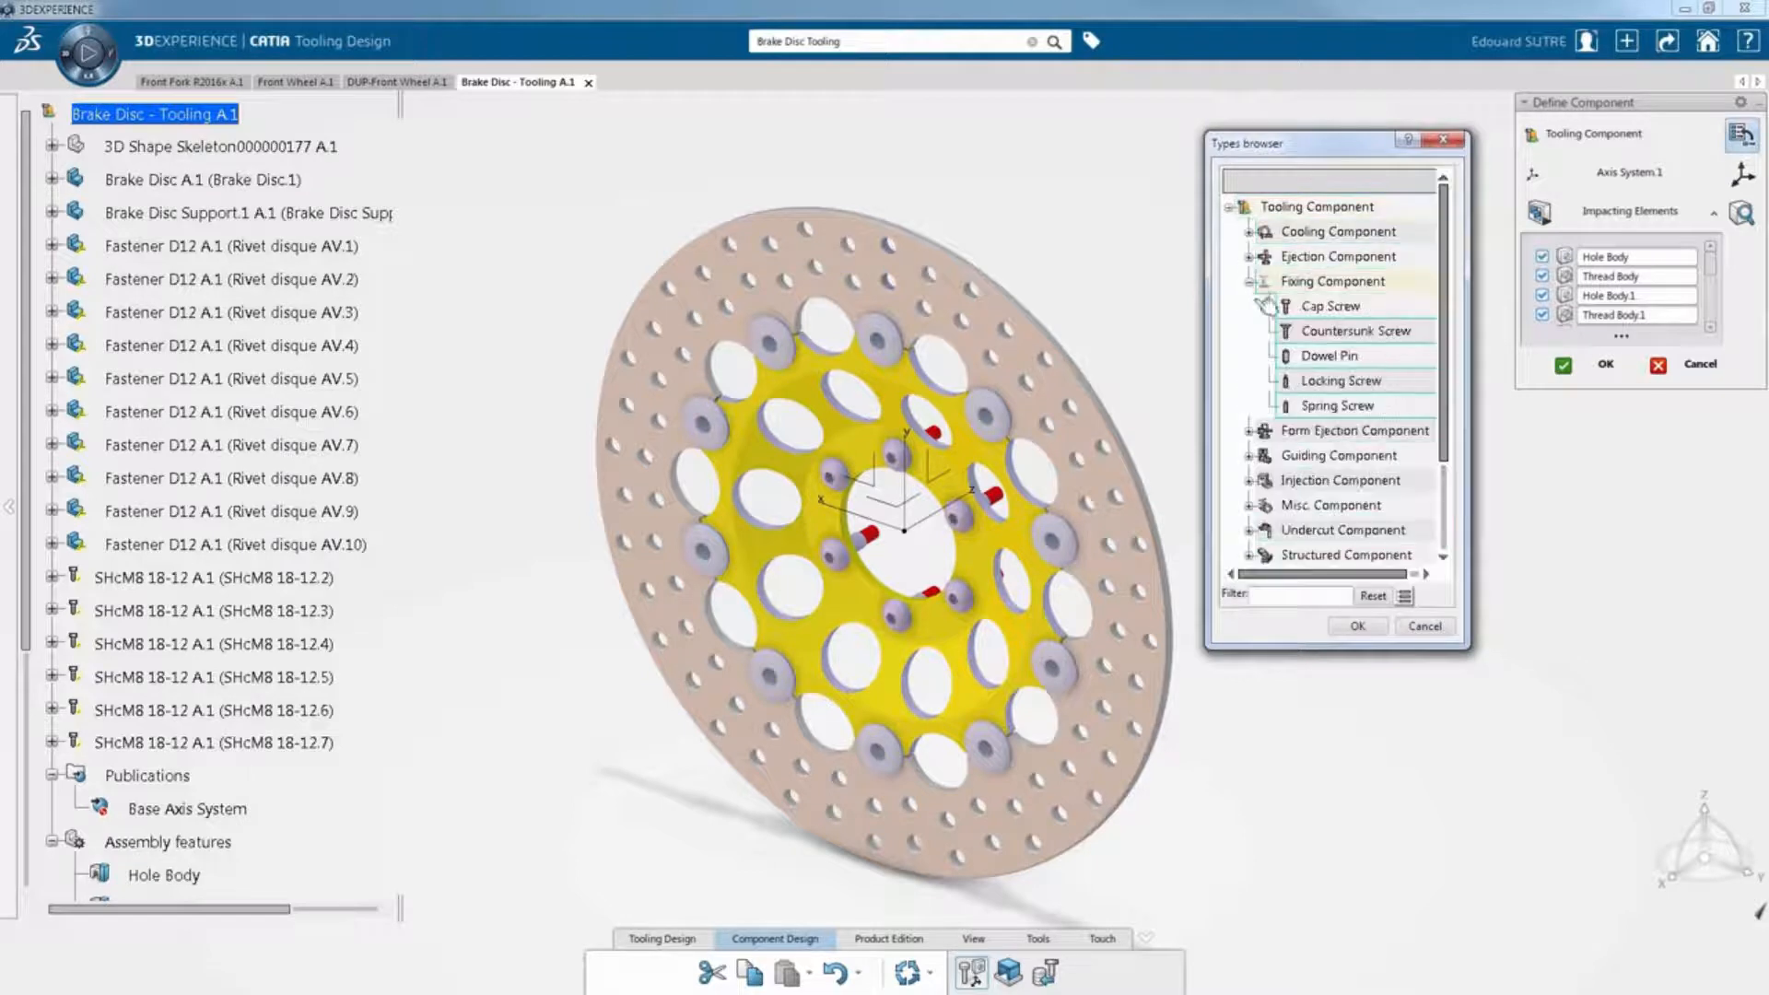
click(1371, 310)
click(1359, 626)
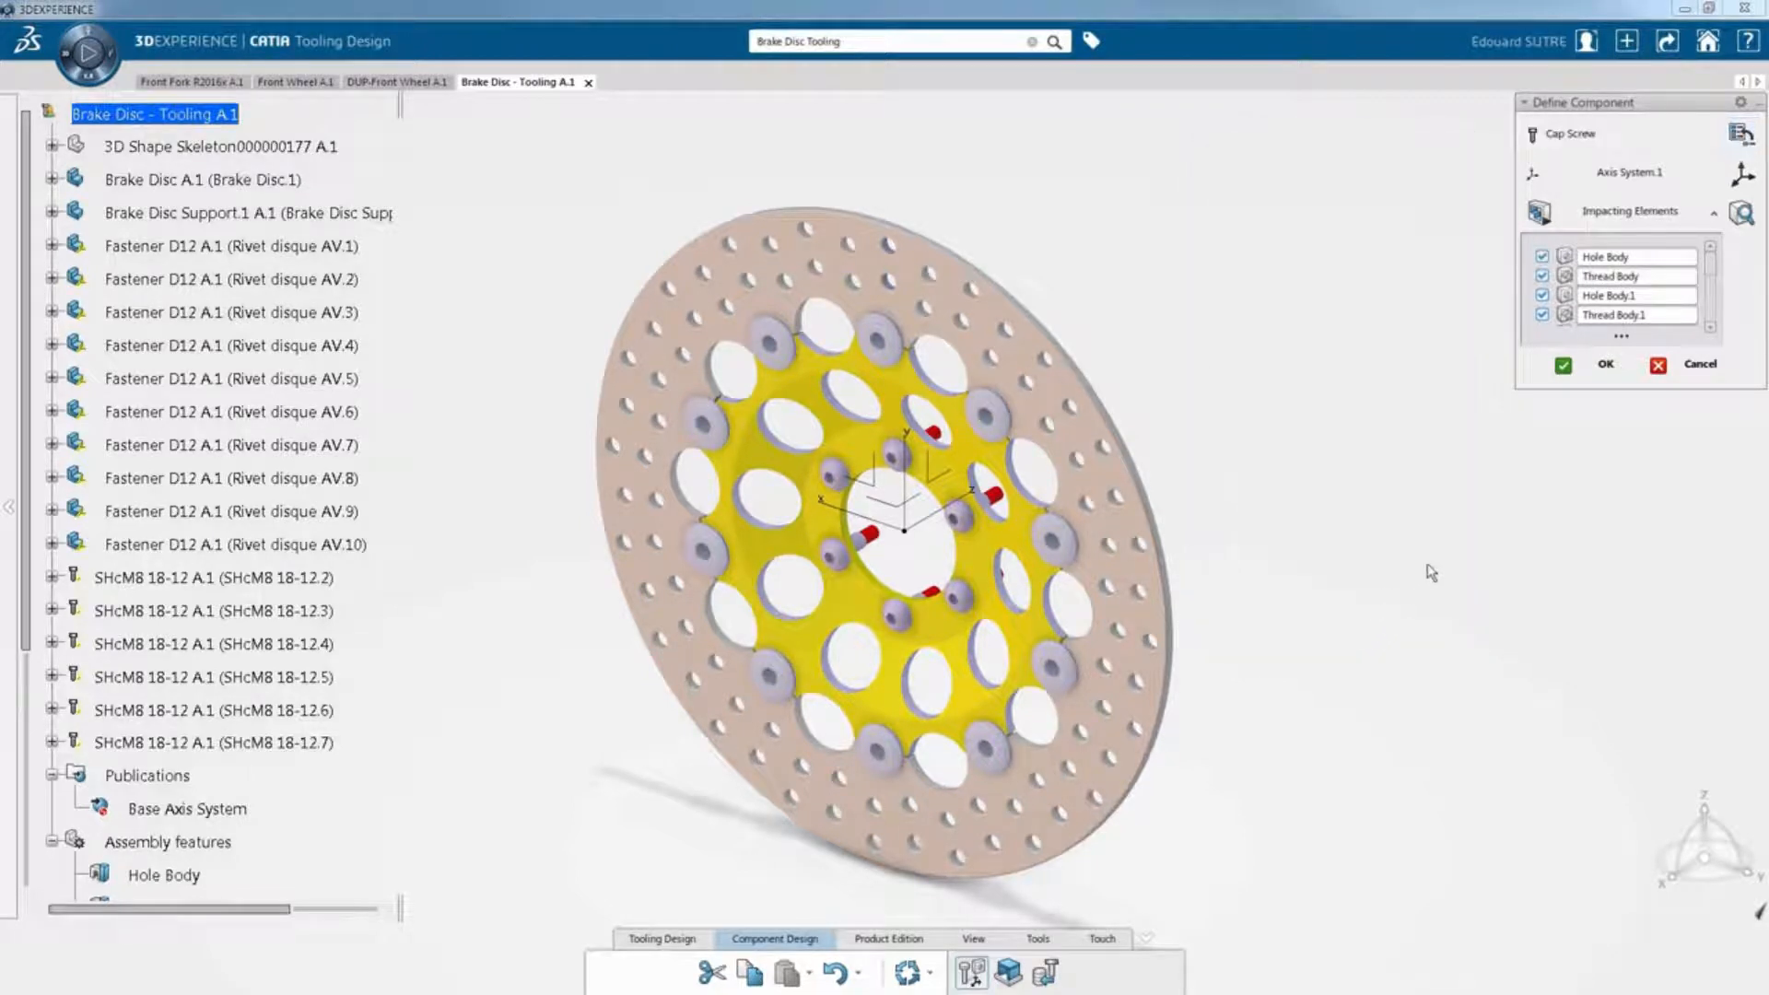
click(1605, 366)
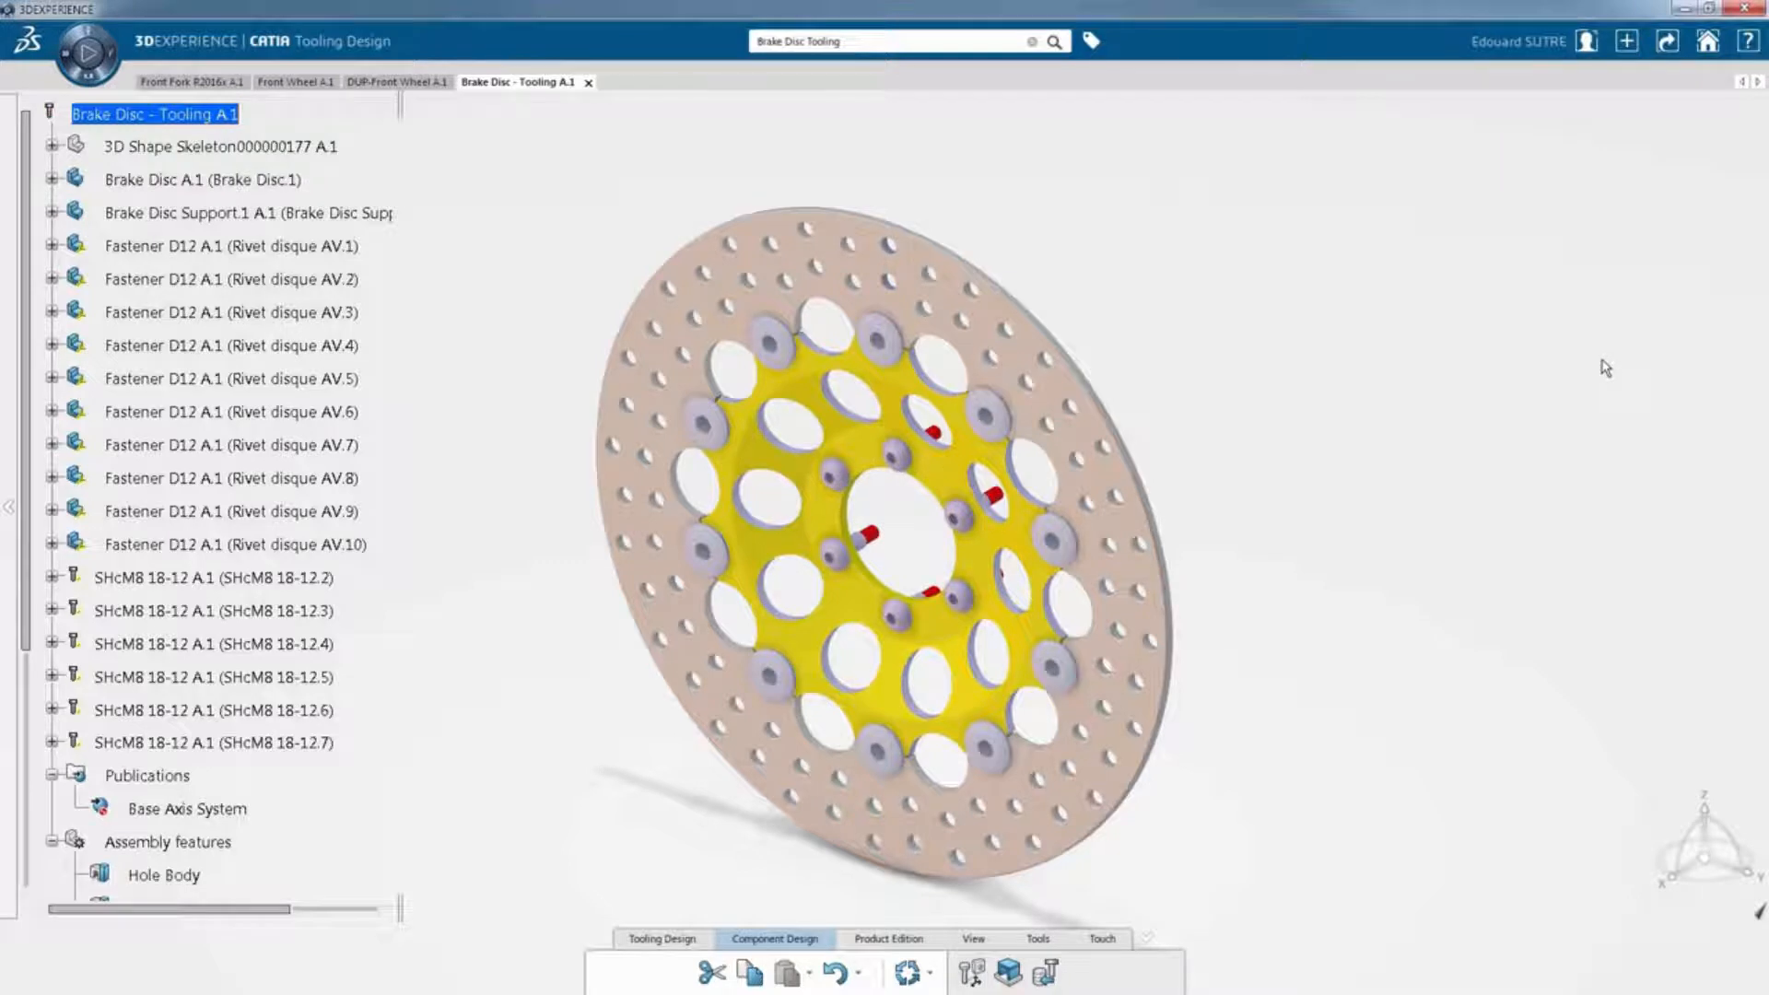
Insert the Brake Disc - Tooling product as a component on the rim anchor of DUP-Front Wheel.
click(386, 87)
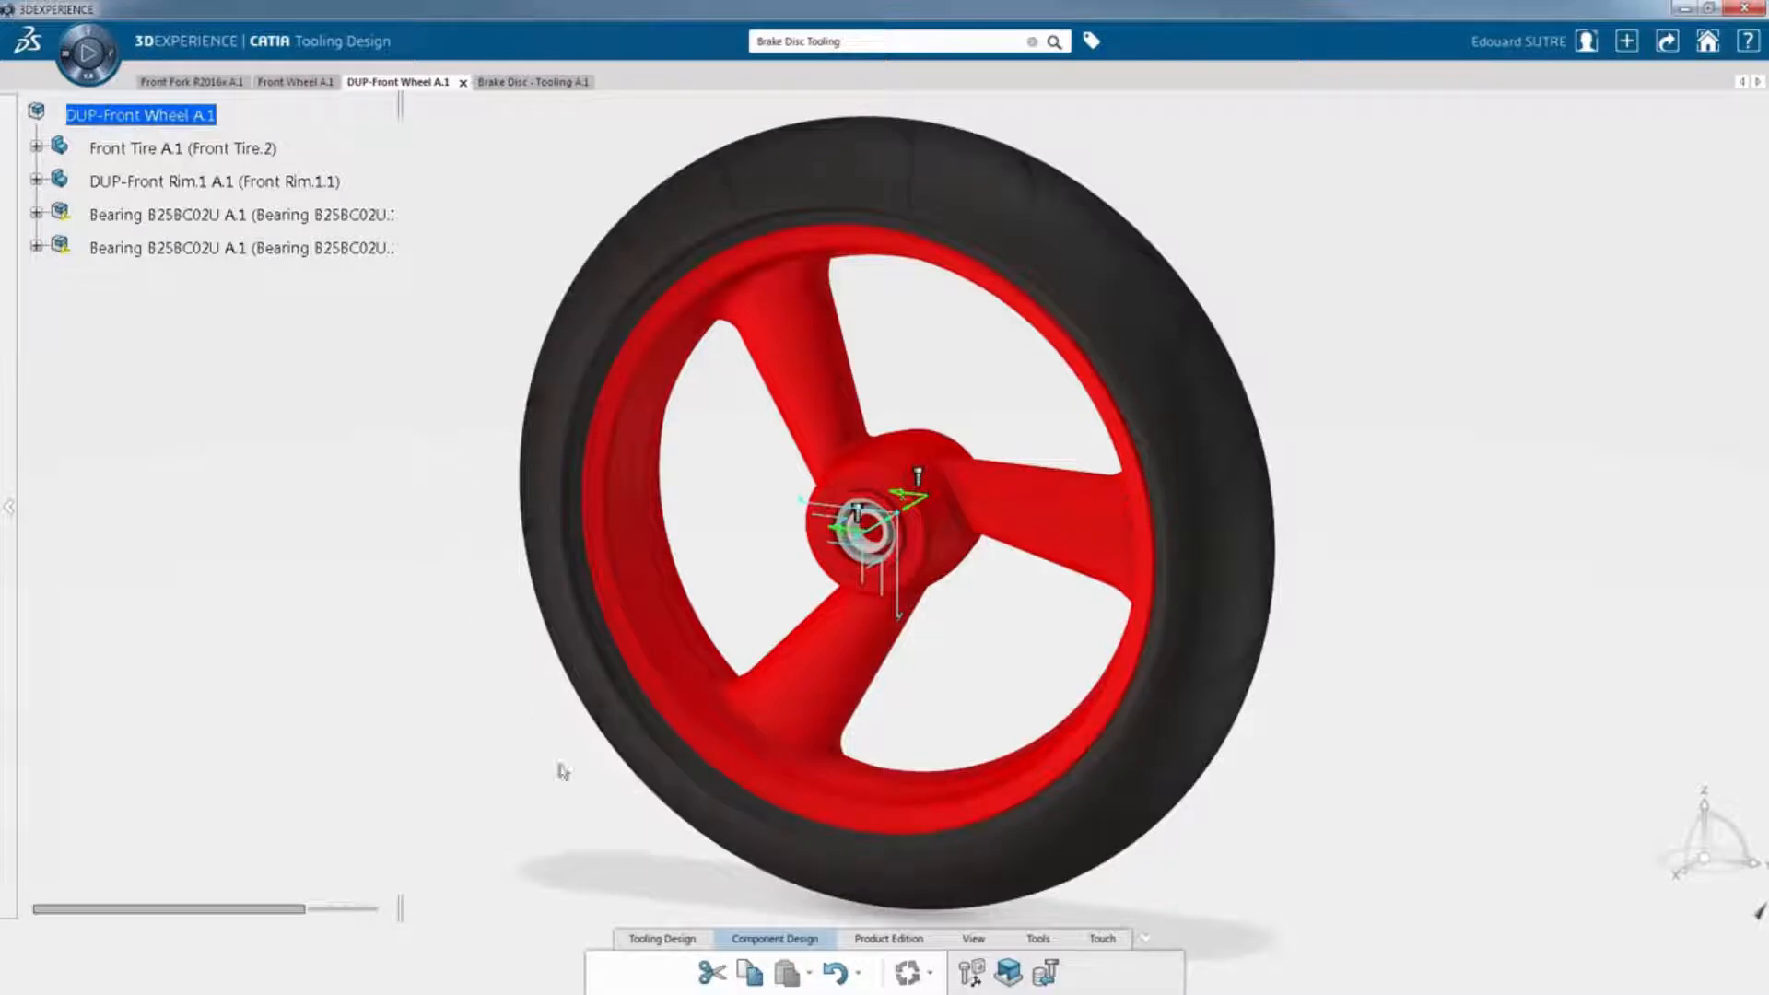
click(674, 939)
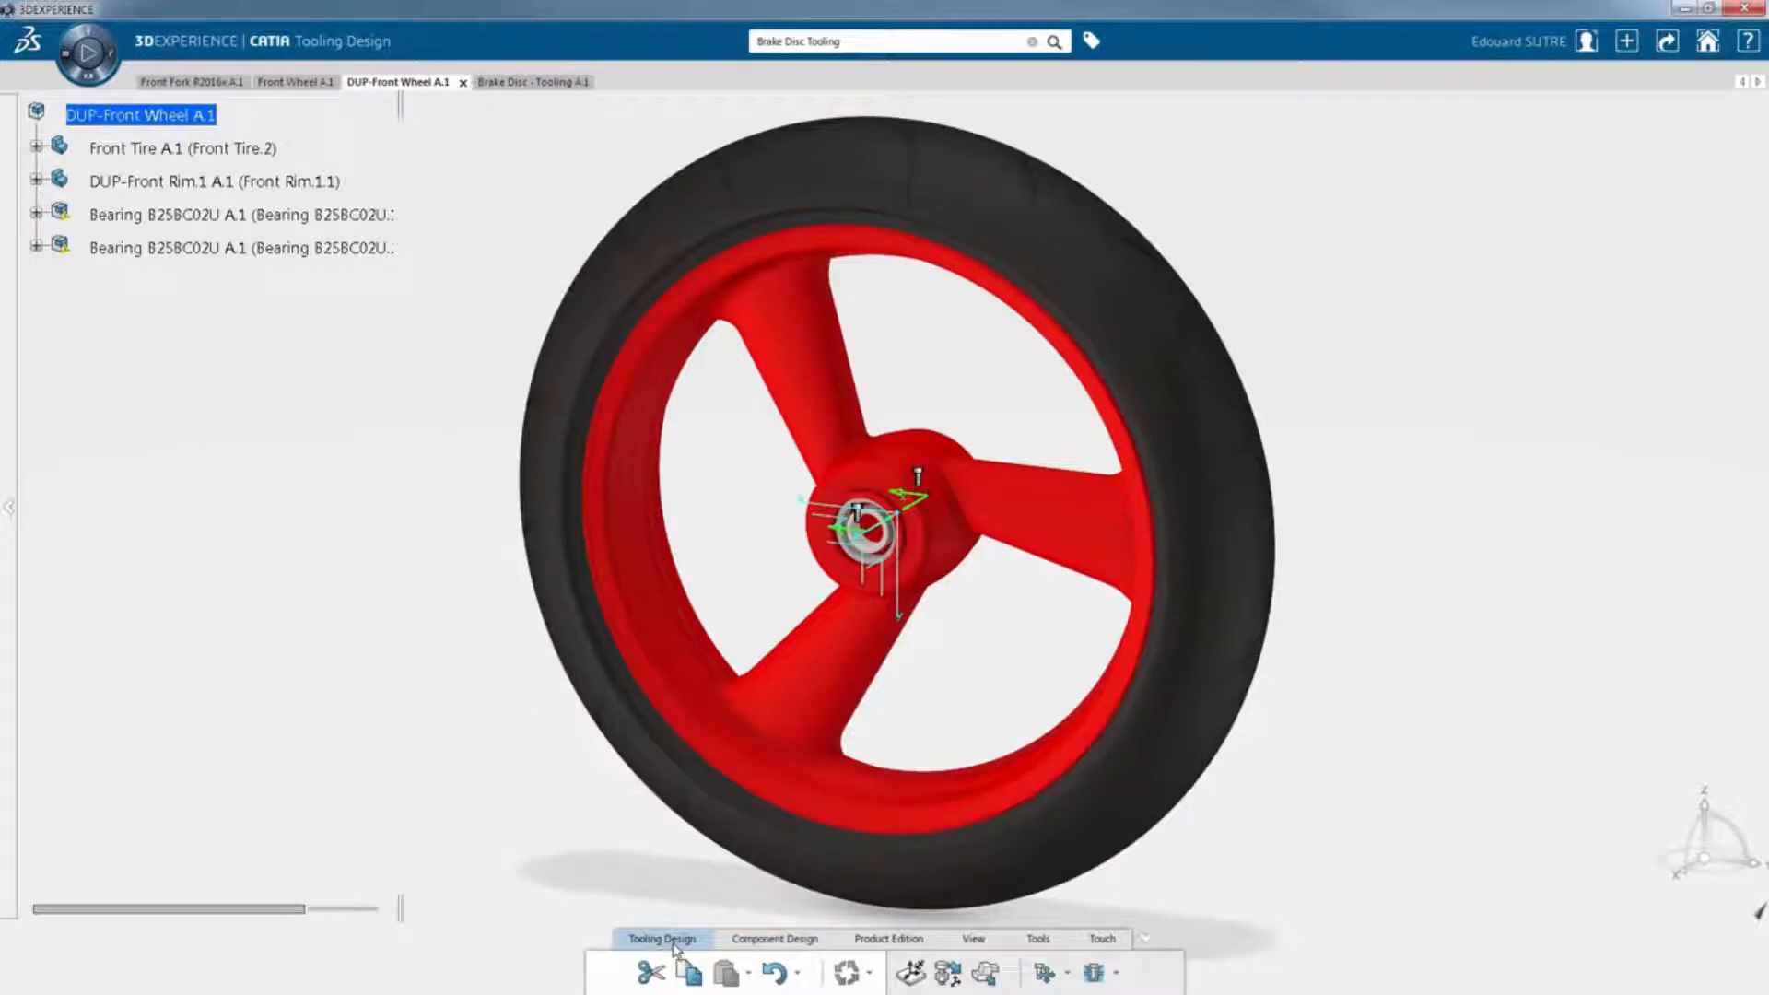
click(946, 977)
middle_drag(978, 607, 950, 645)
mouse_move(1012, 468)
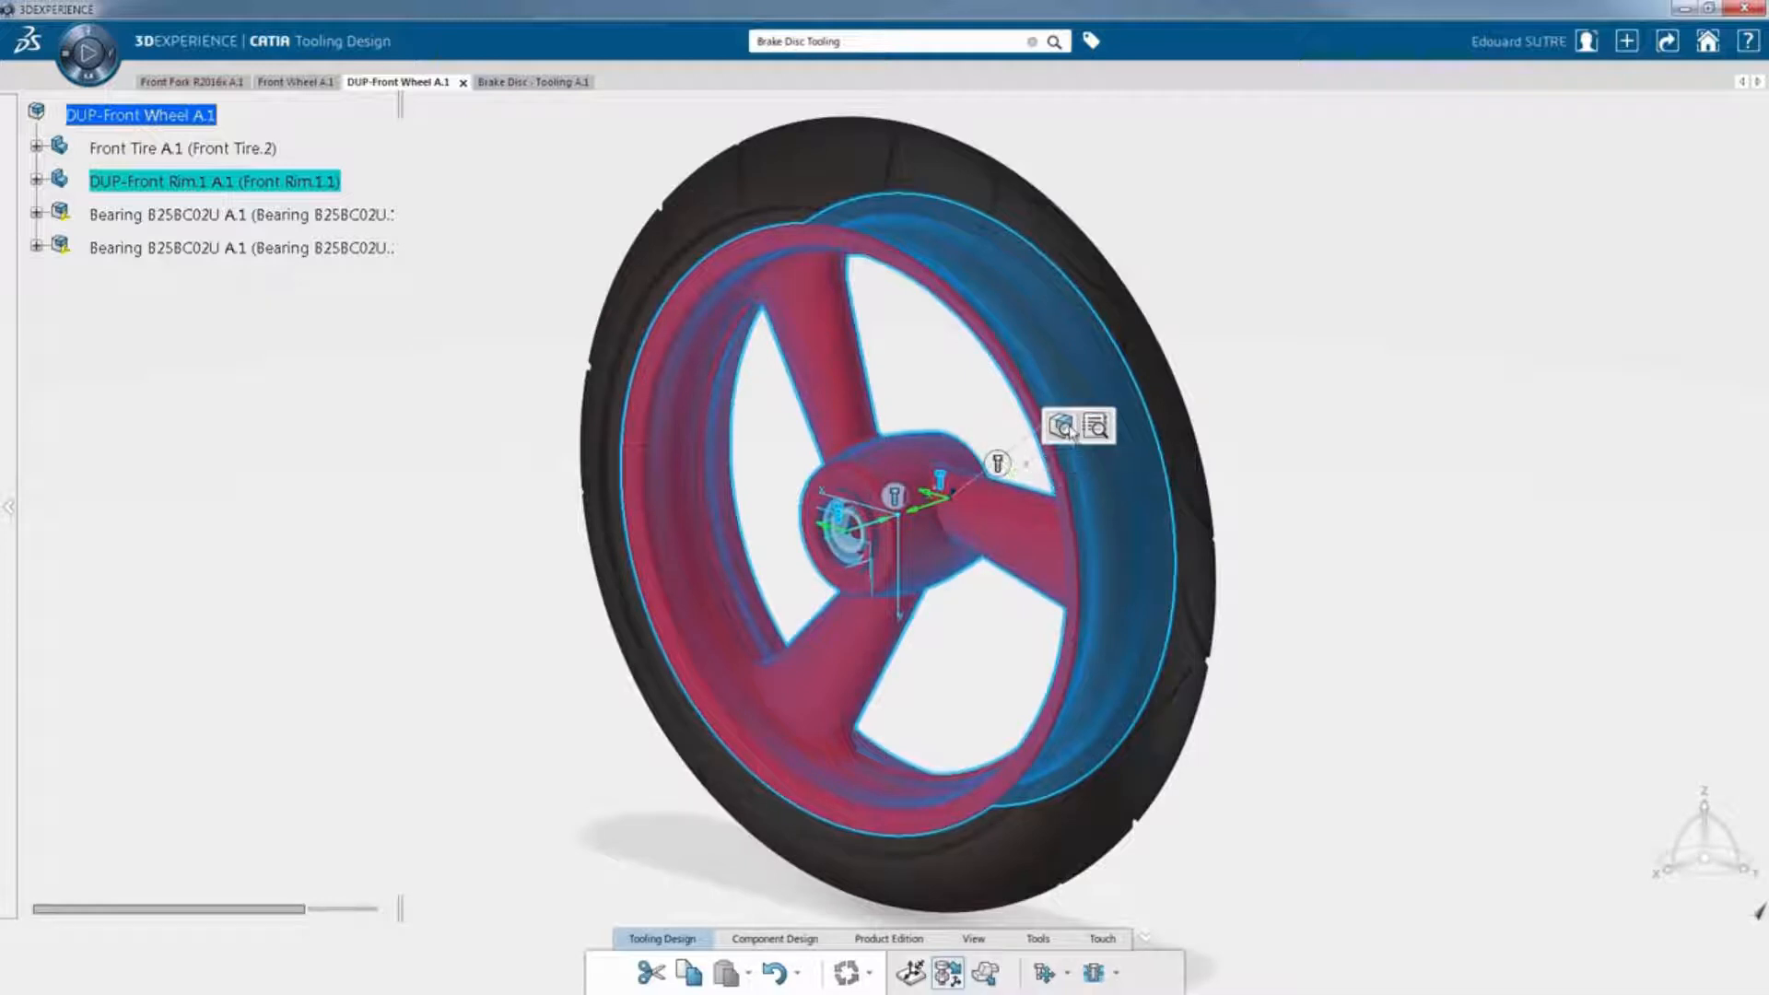
click(1065, 428)
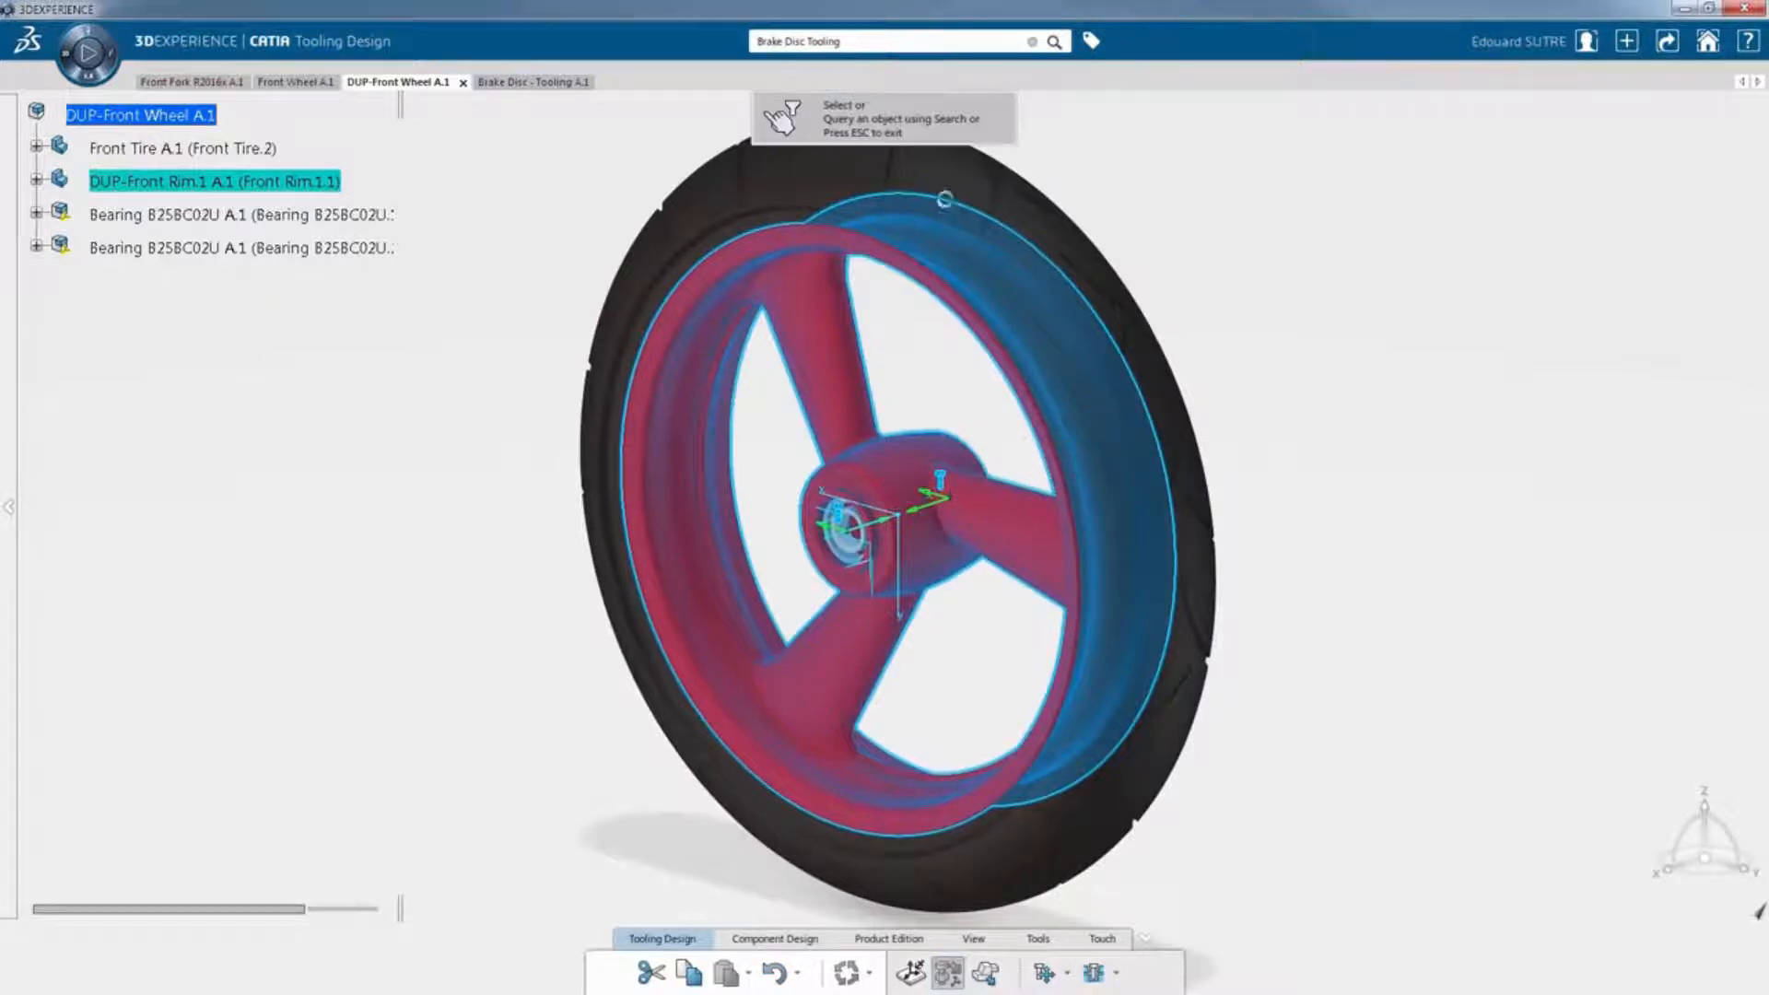
click(539, 84)
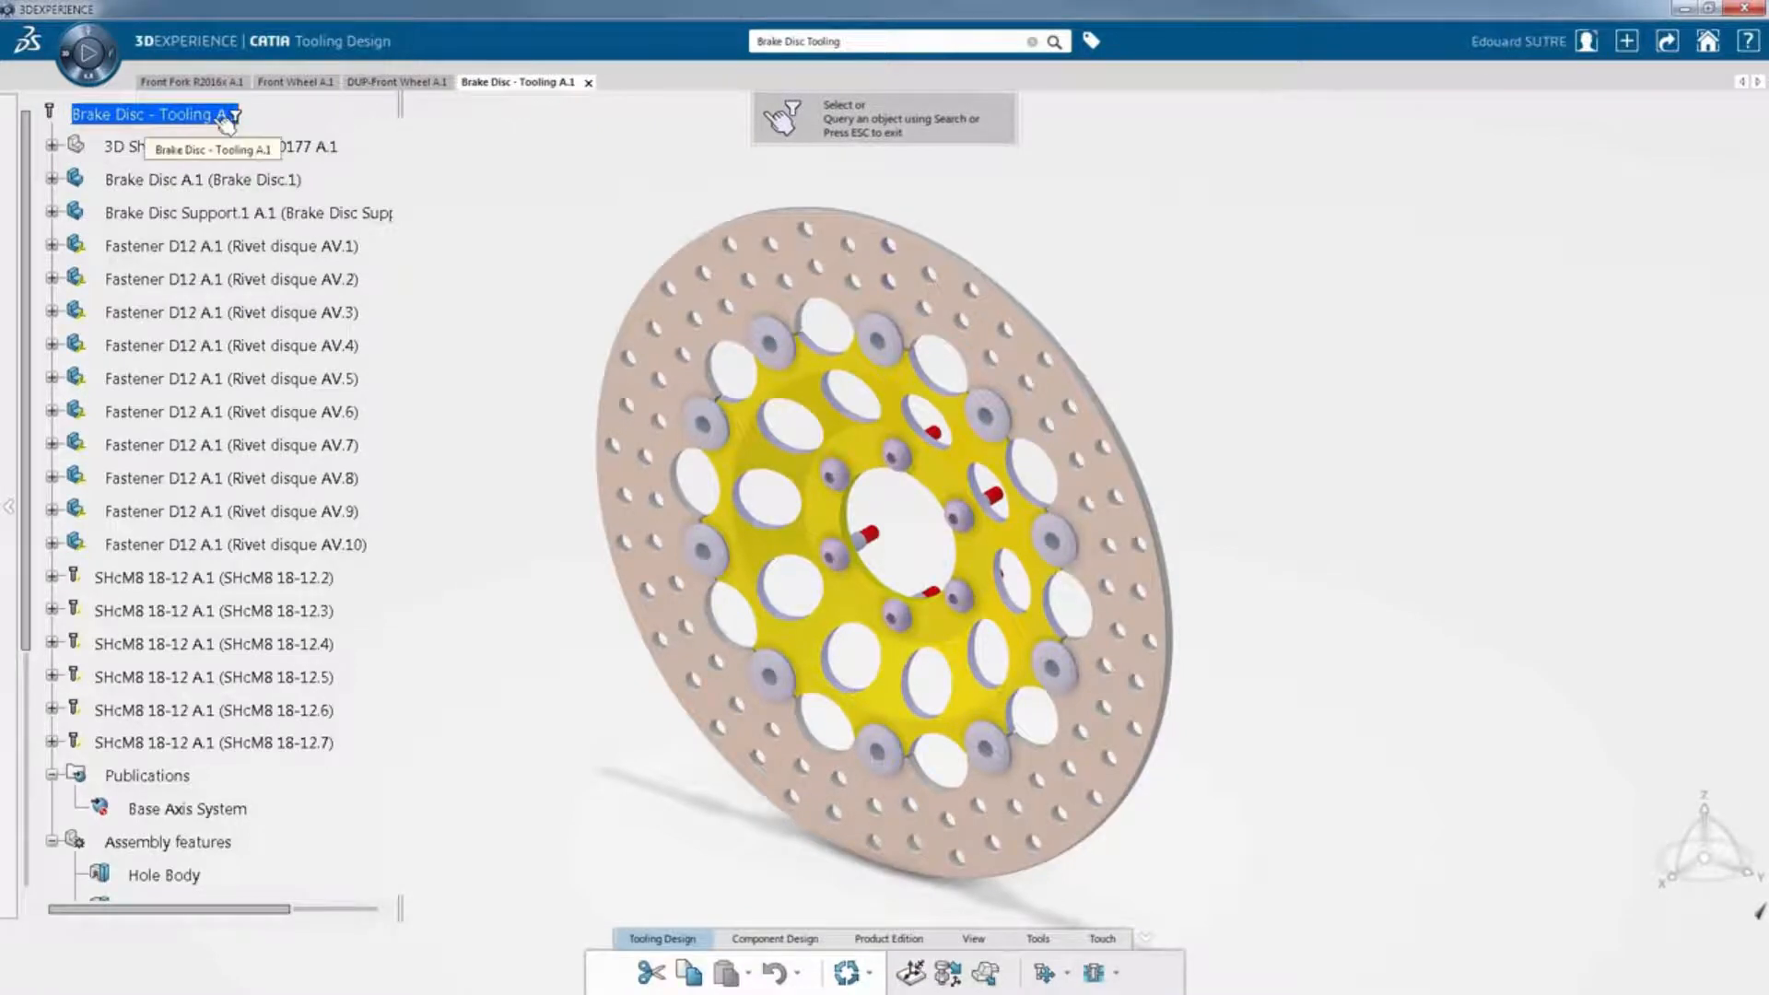
click(226, 114)
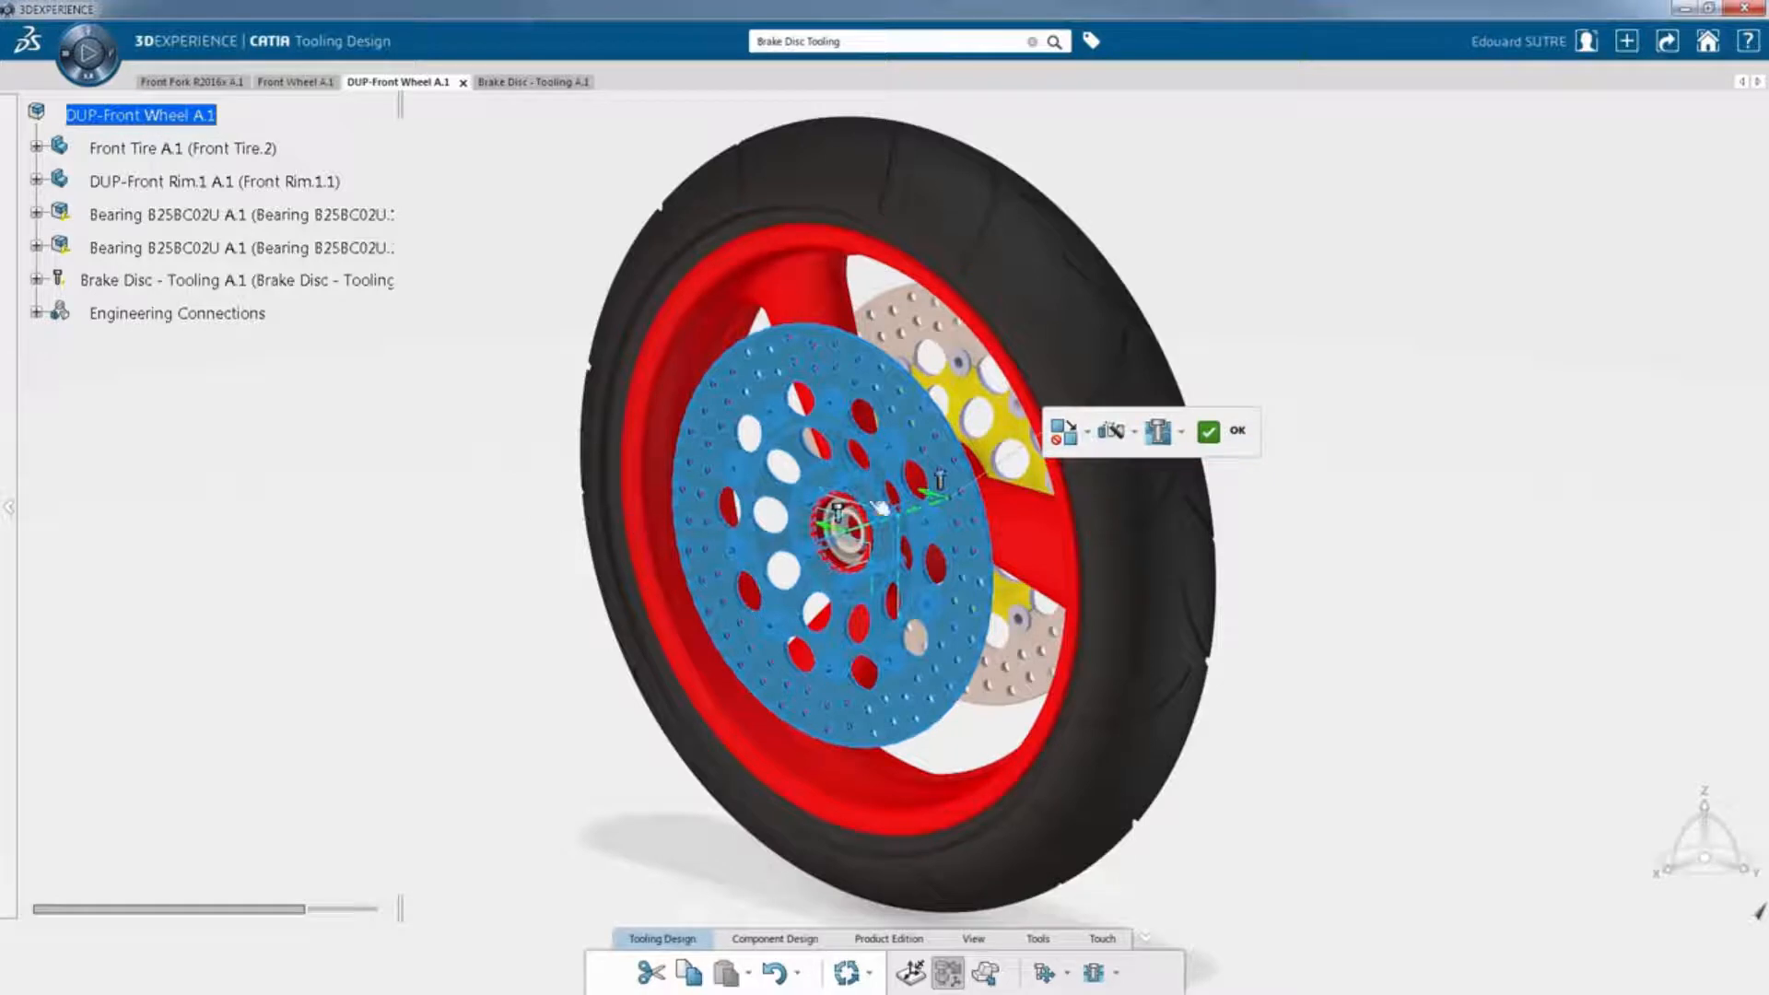
Compare placement on the selected anchor with placement on all compatible anchors, keep All Compatible Anchors, and validate the insertion.
click(1124, 442)
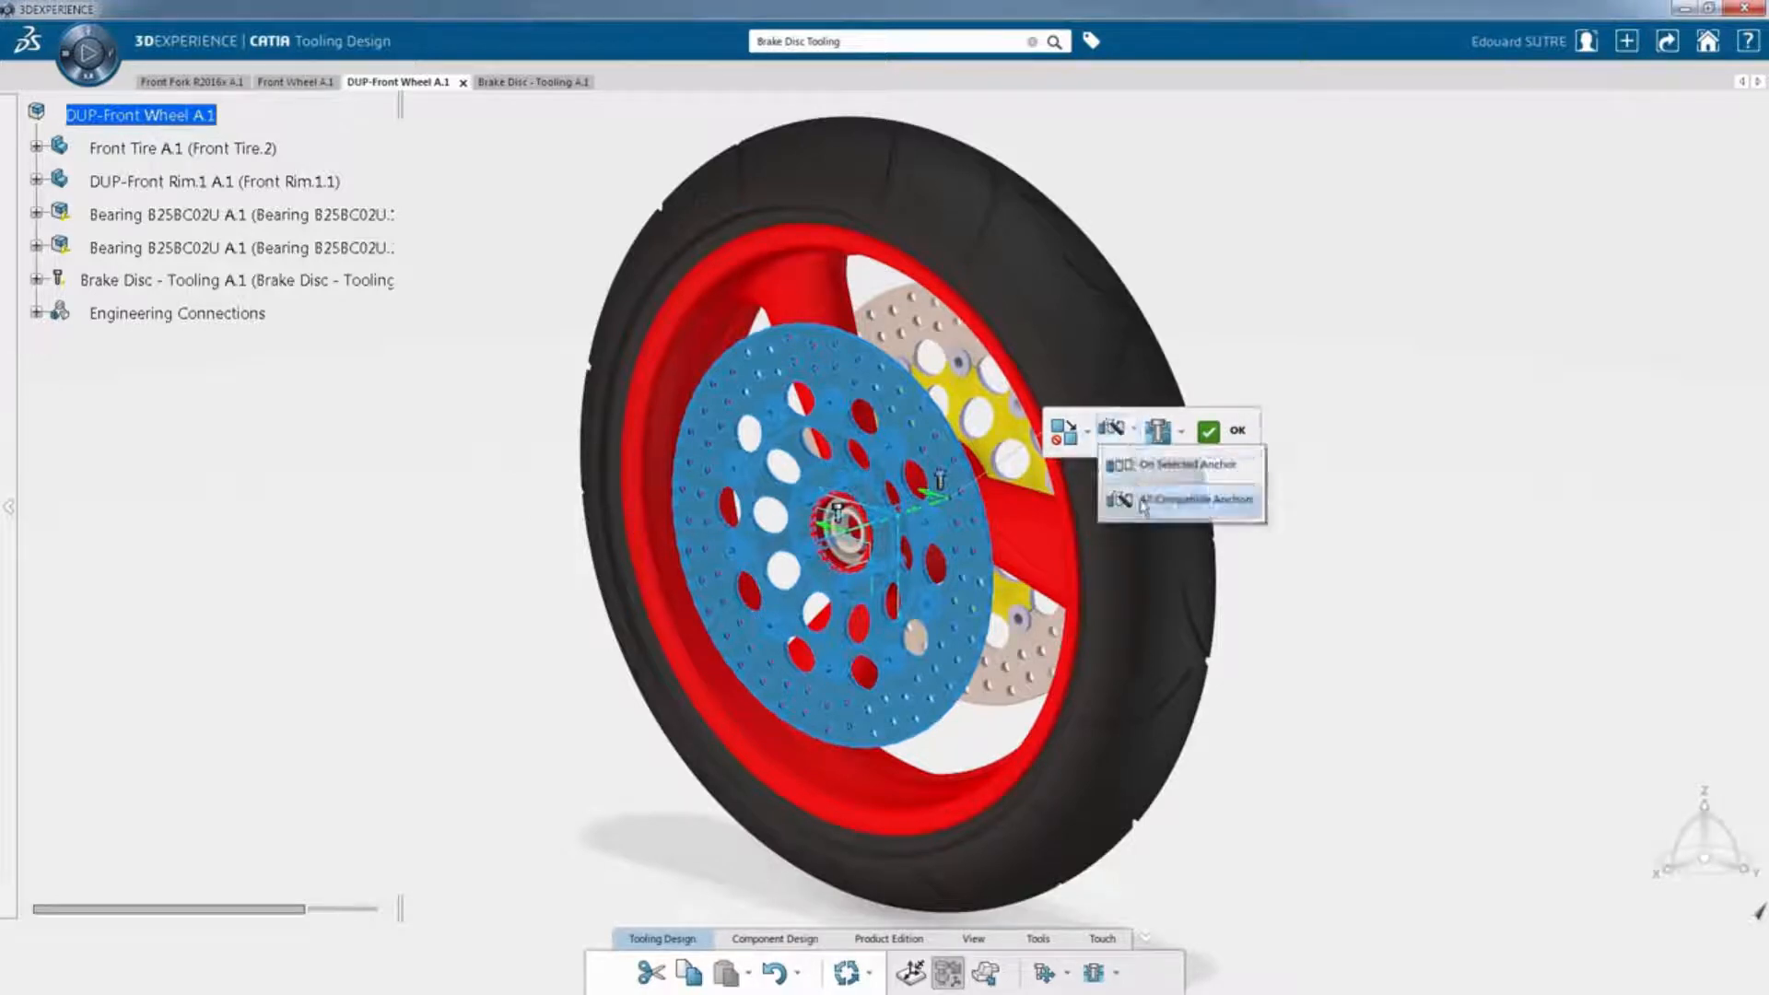
click(1210, 474)
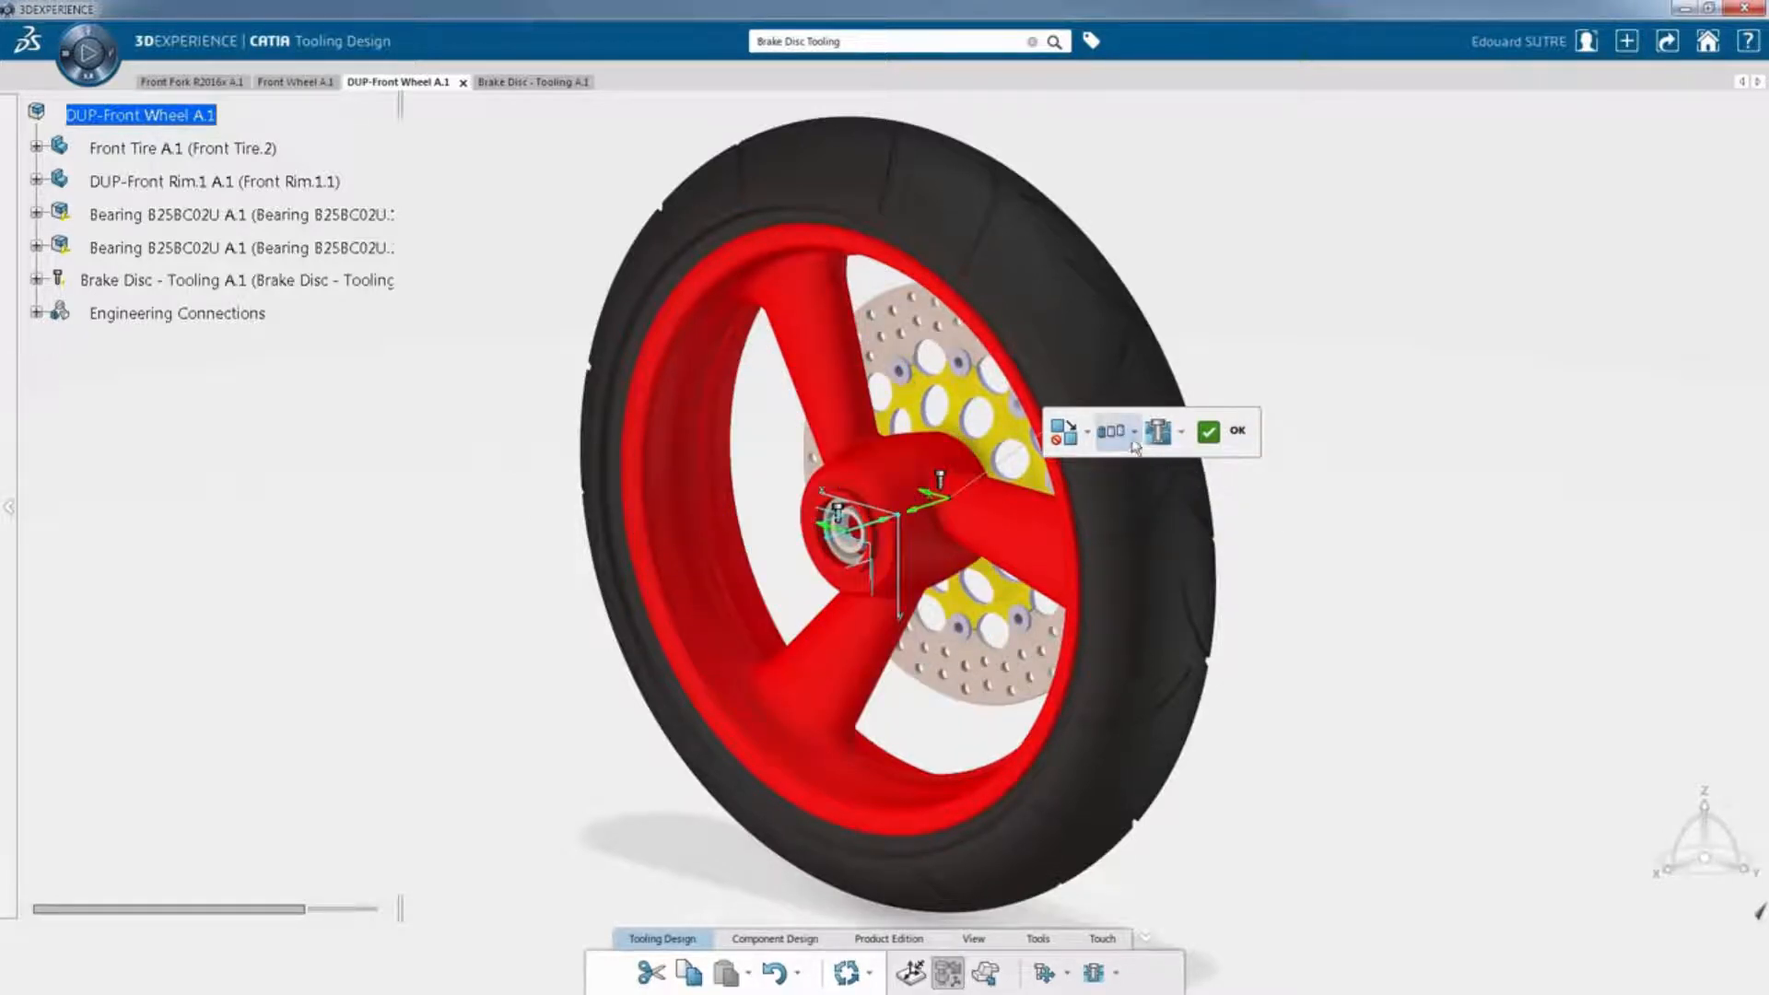
click(1115, 431)
click(1207, 503)
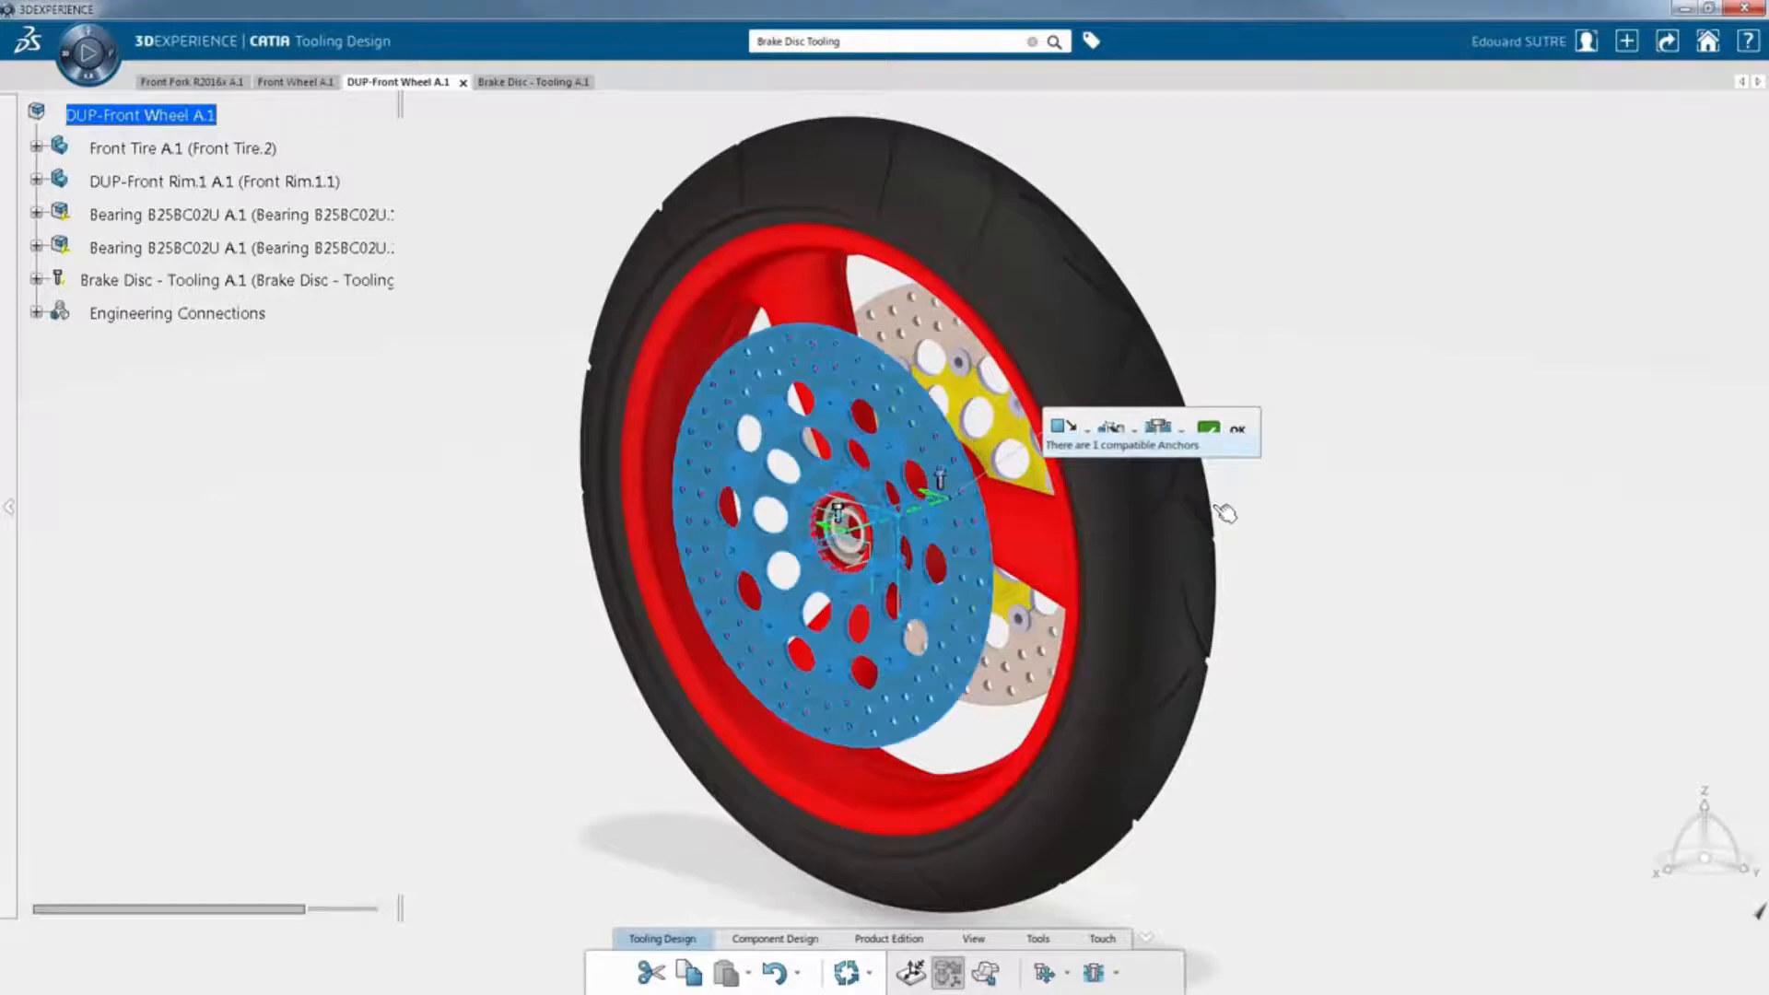
click(1229, 429)
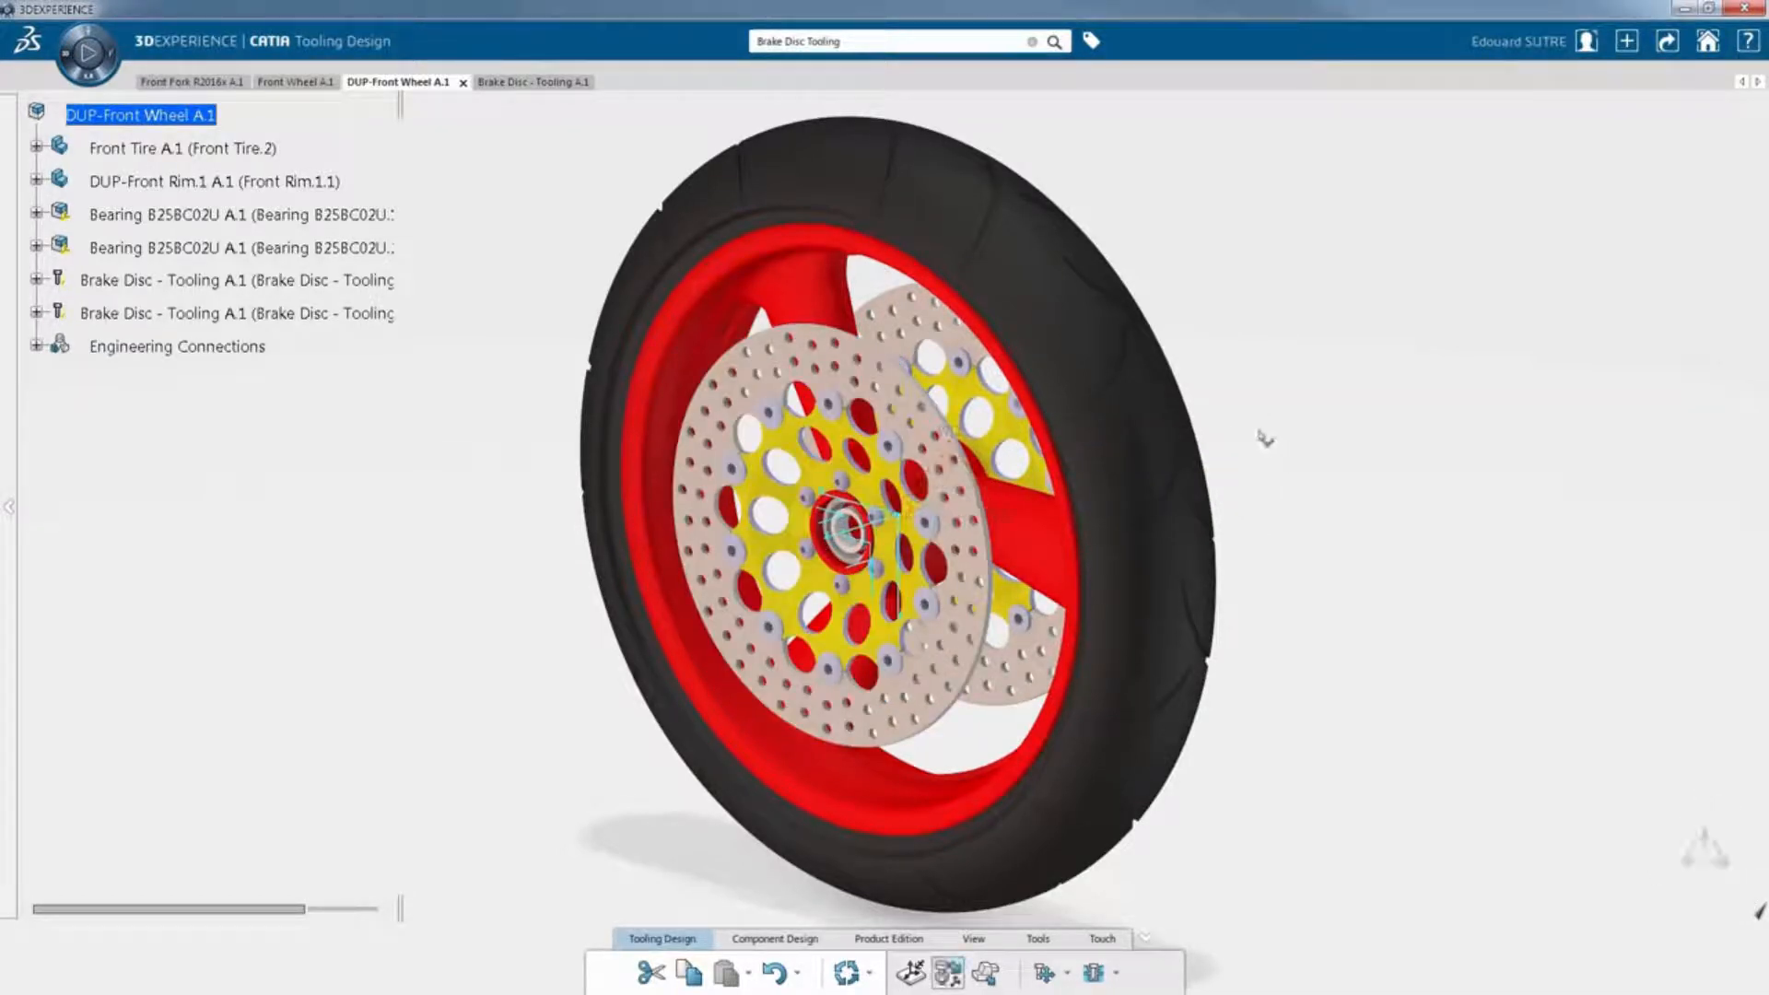
Expand the engineering connections, hide both brake disc components, and examine the fastener holes in the rim hub.
ctrl+middle_drag(868, 590, 226, 400)
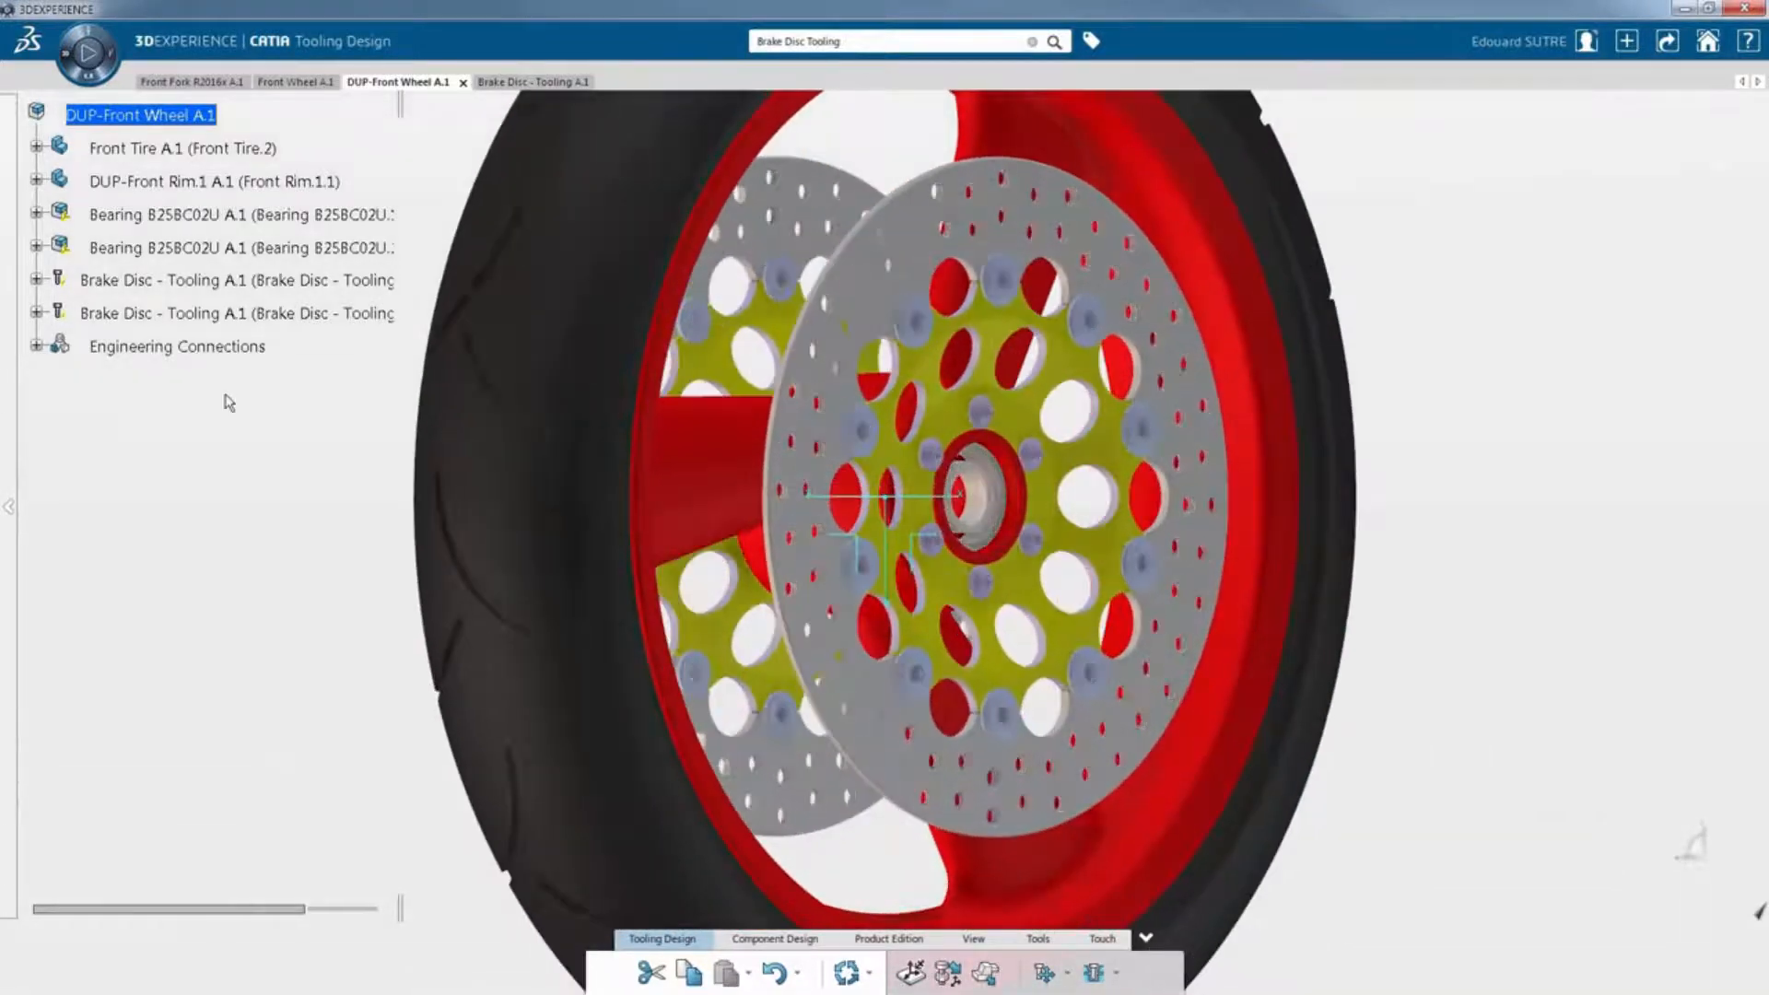
click(36, 345)
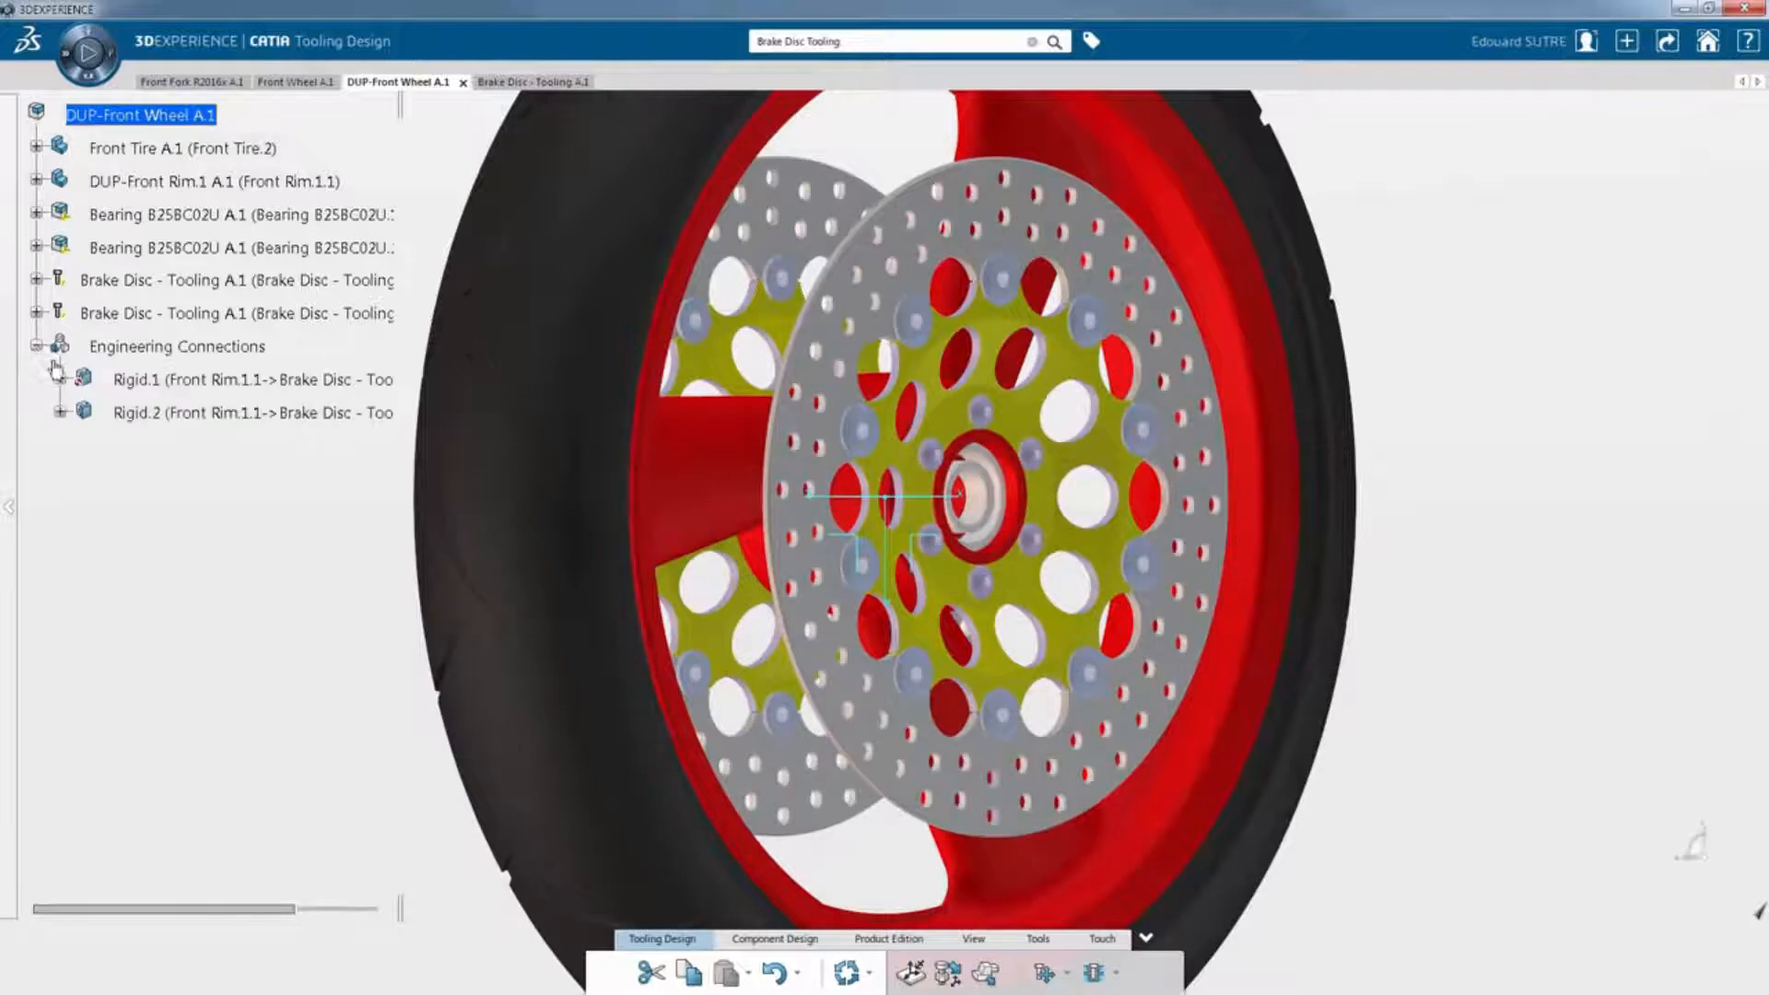
click(276, 314)
ctrl+click(286, 281)
right_click(285, 281)
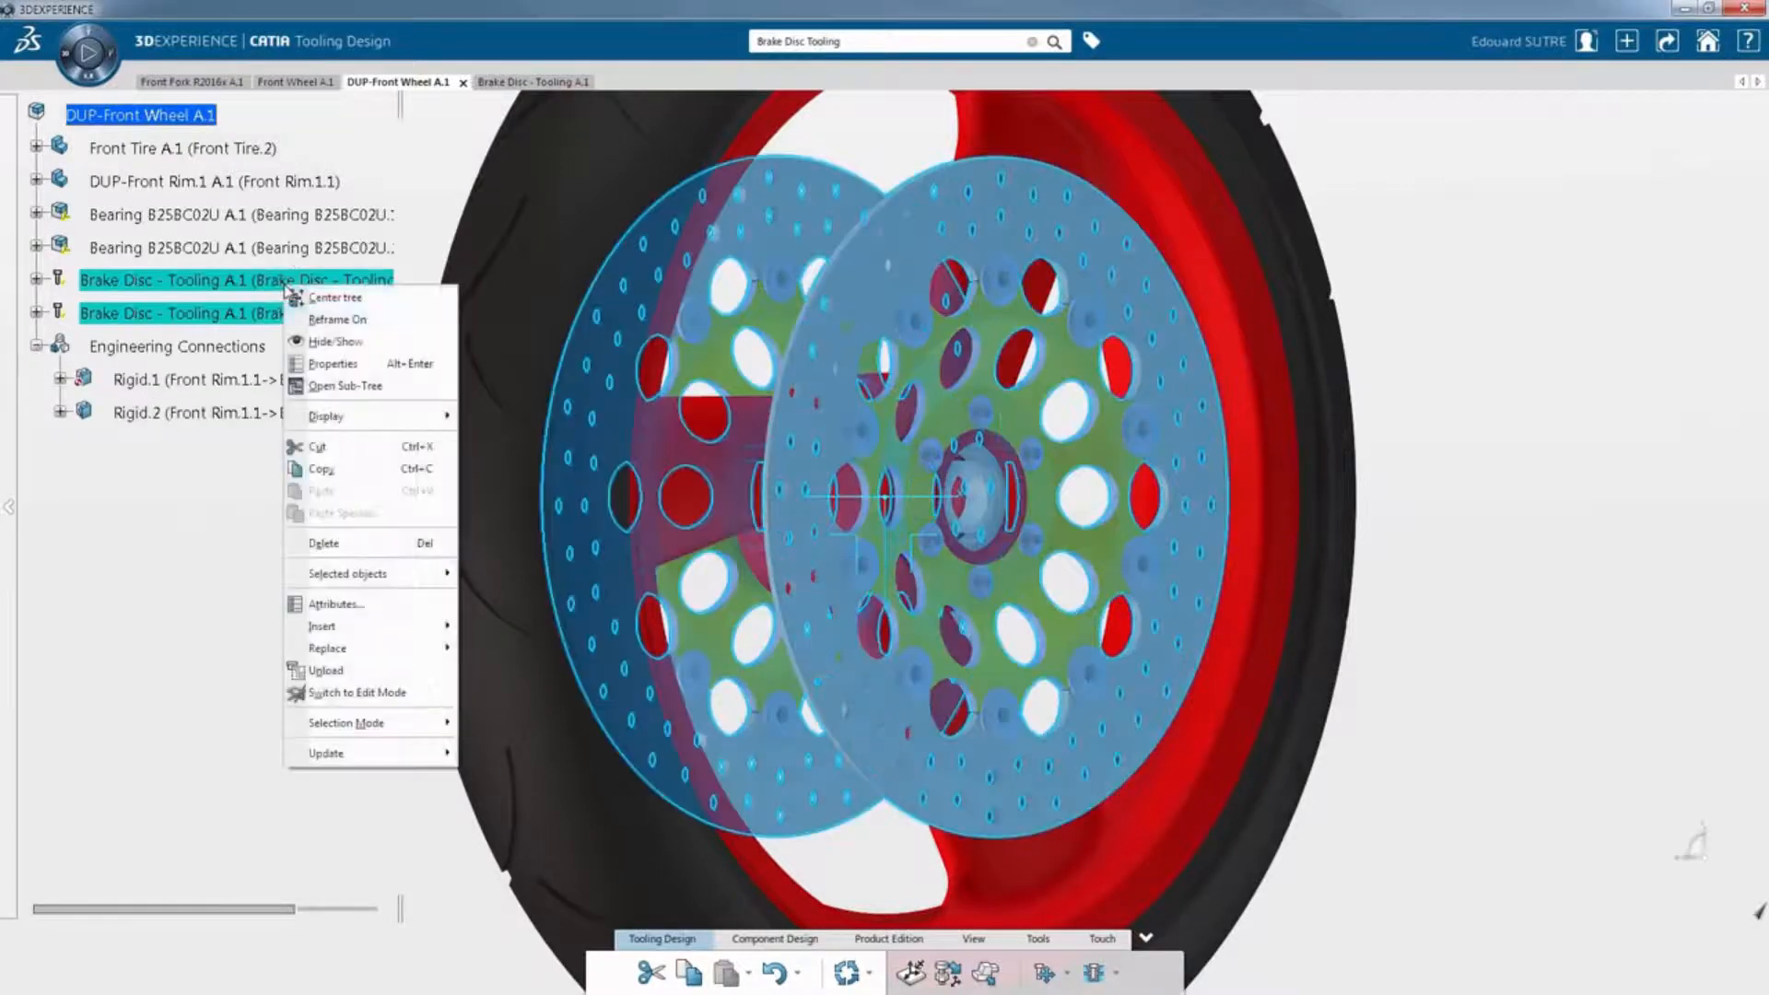
click(364, 343)
scroll(979, 472, up, 5)
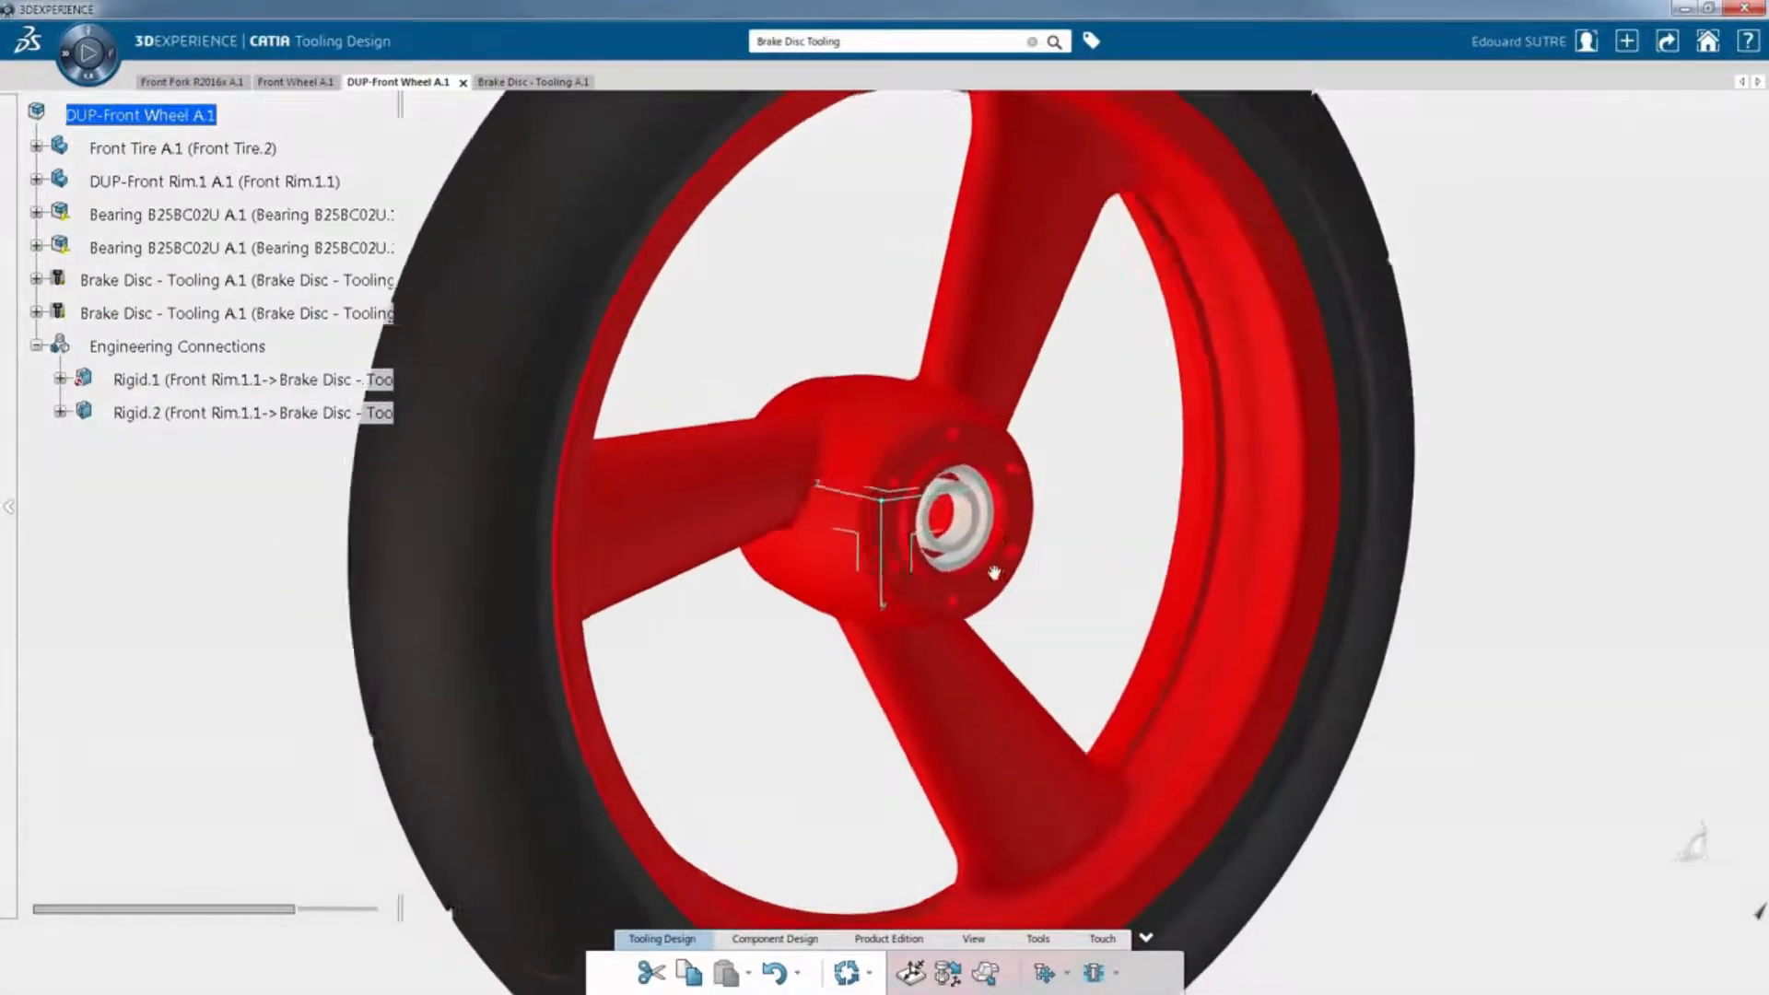
scroll(990, 468, up, 2)
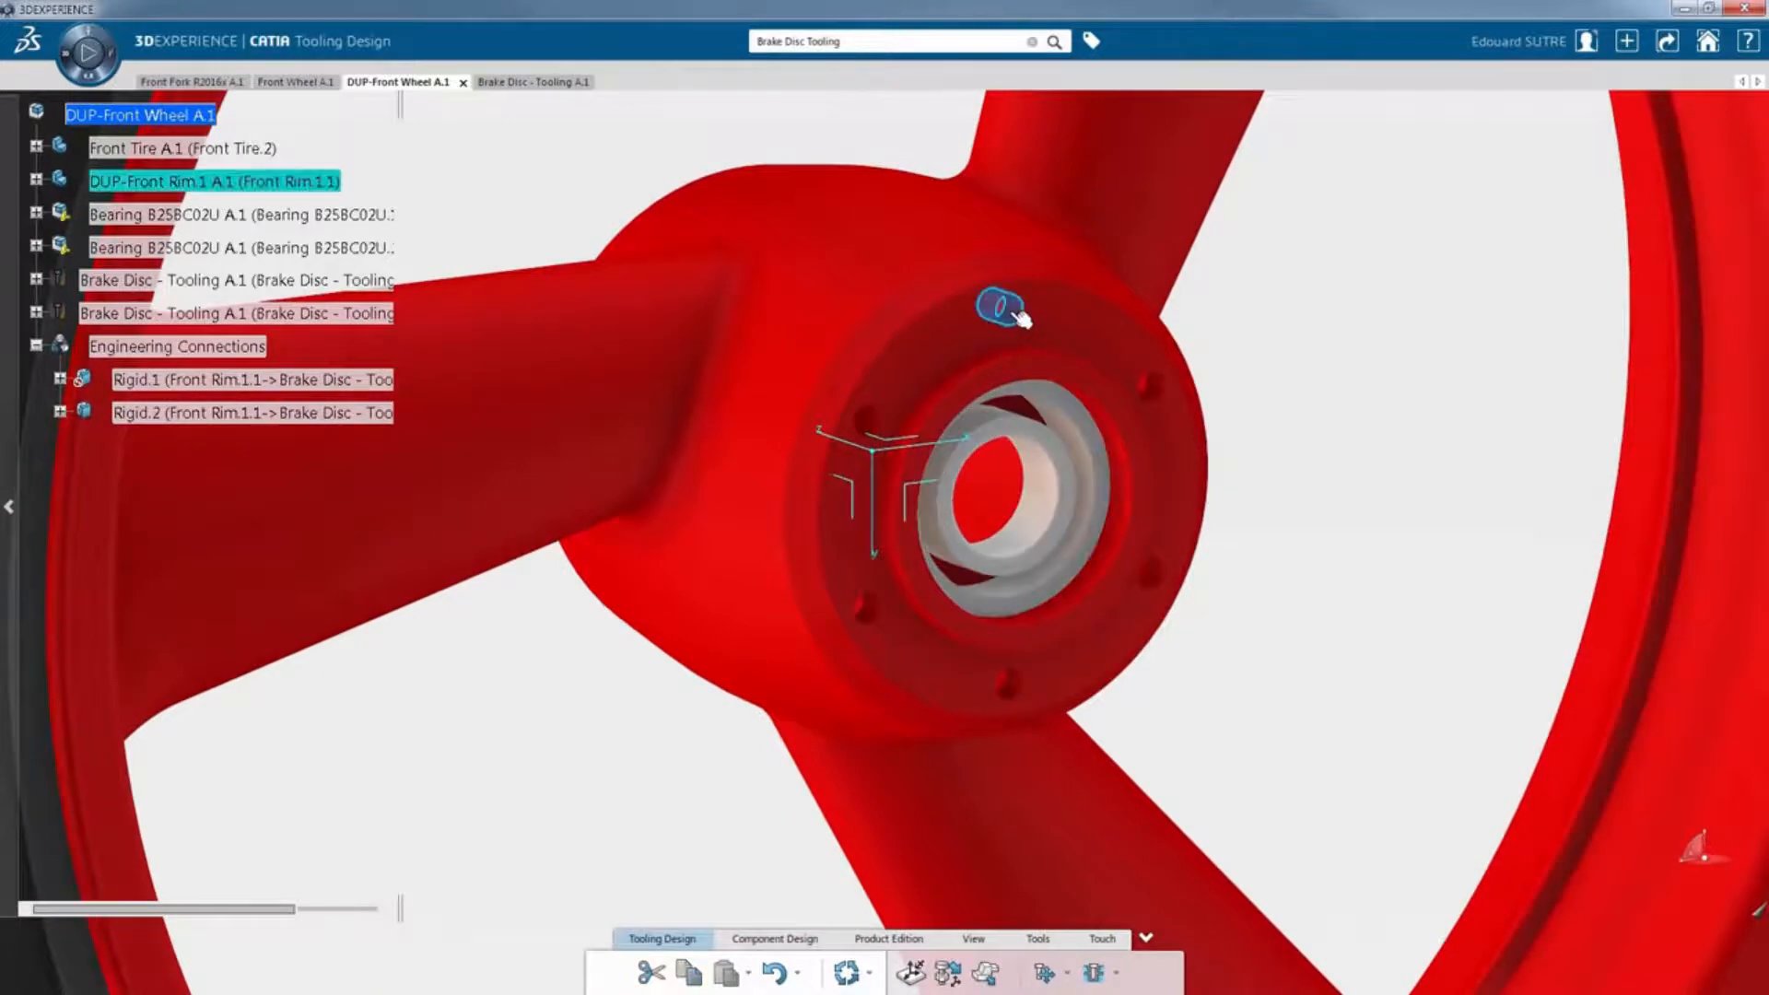
scroll(802, 539, down, 6)
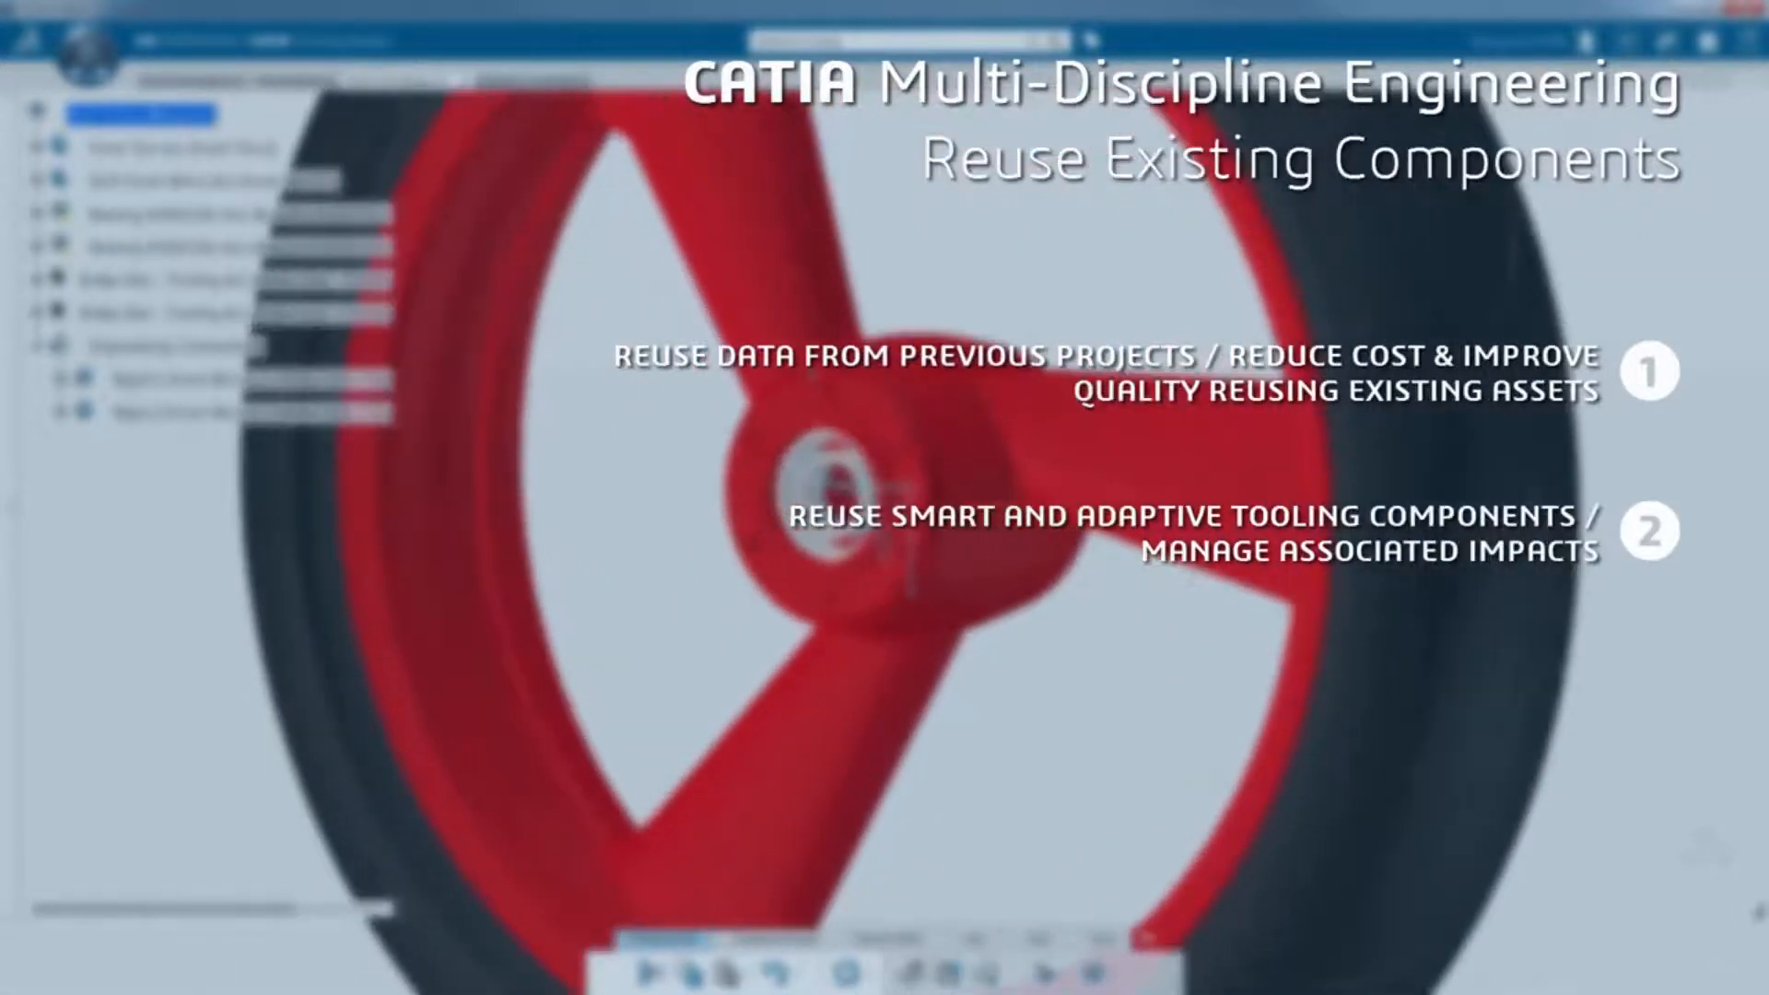
Show both hidden brake disc components again.
click(359, 317)
ctrl+click(356, 284)
right_click(348, 282)
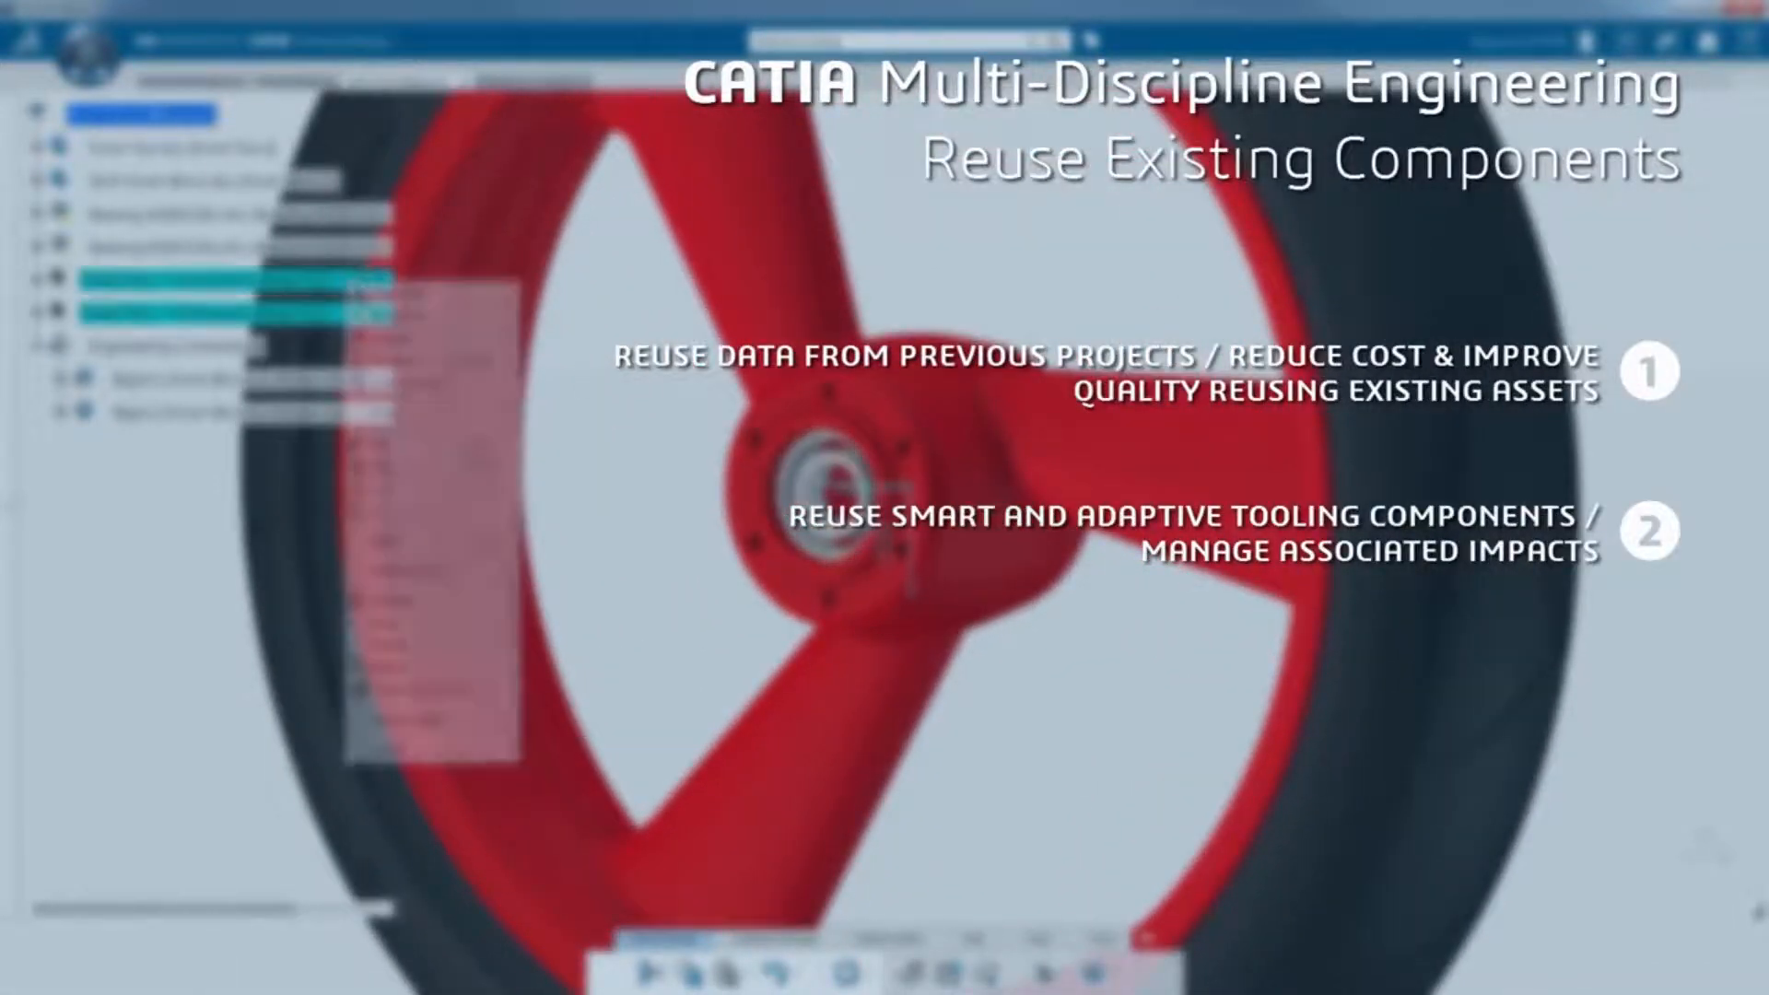
click(406, 339)
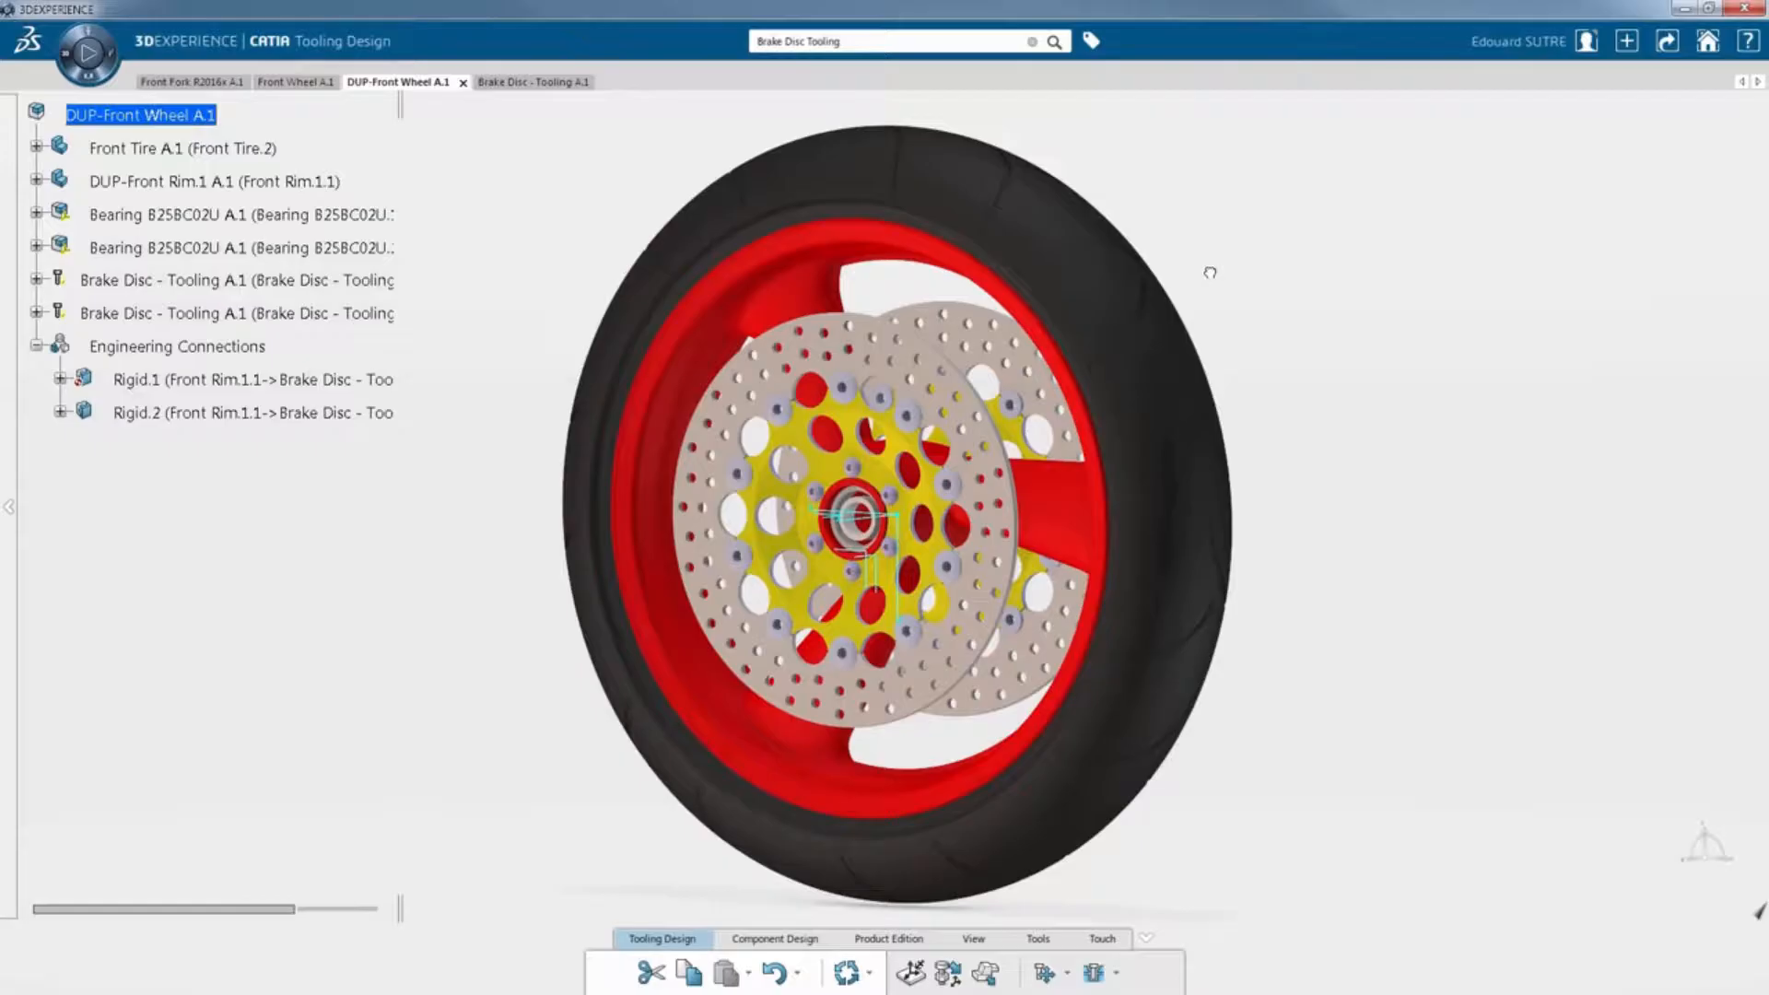
Open Save with Options for the duplicated wheel and arrange the save dialog and status legend around the model.
click(1667, 43)
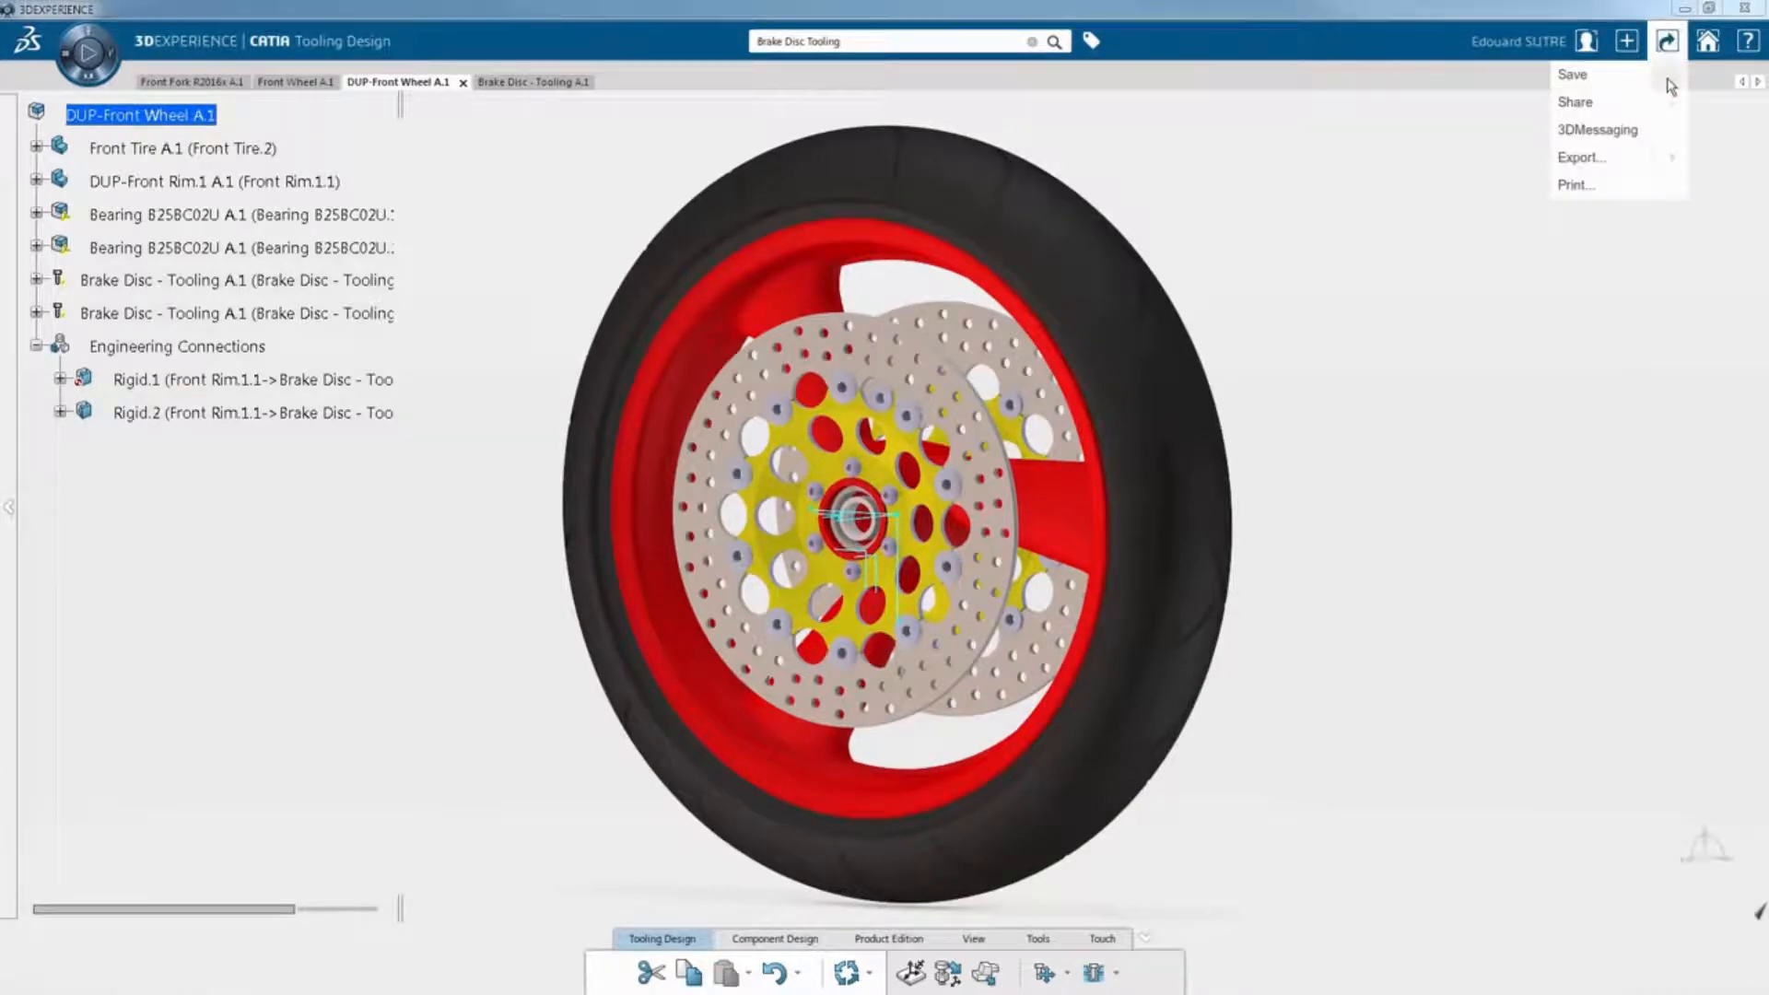
click(1669, 74)
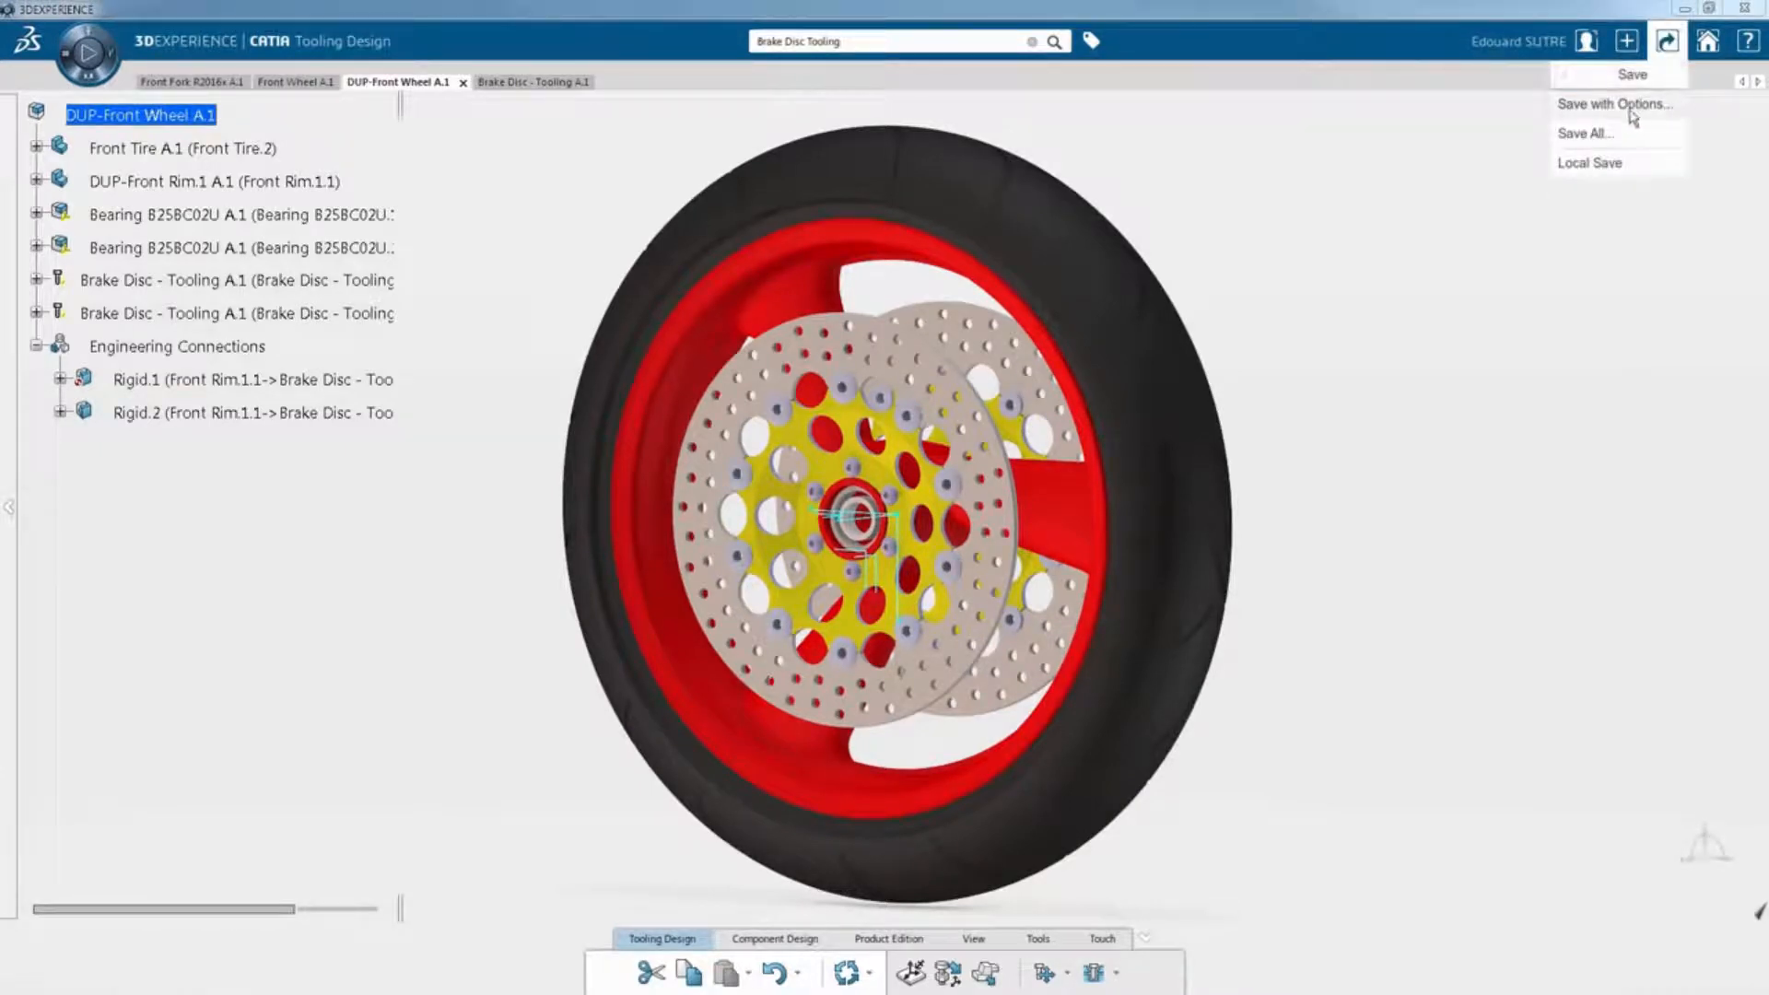
click(1624, 107)
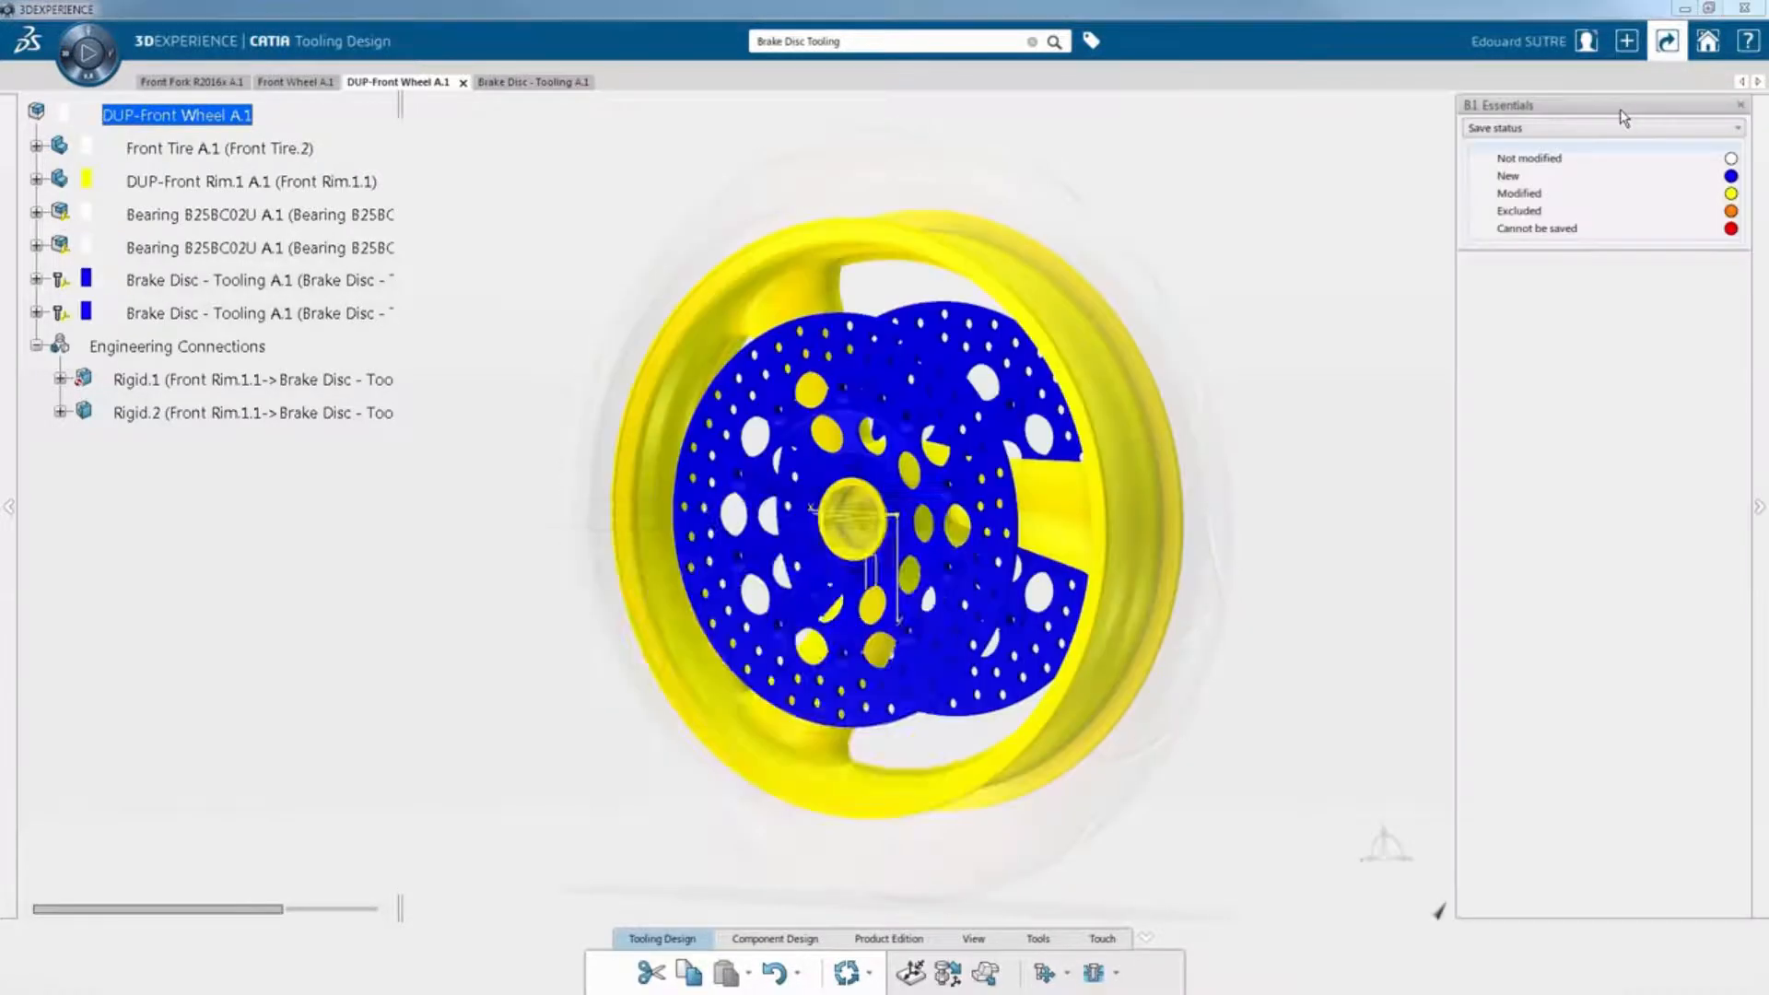
drag(1620, 109, 1352, 185)
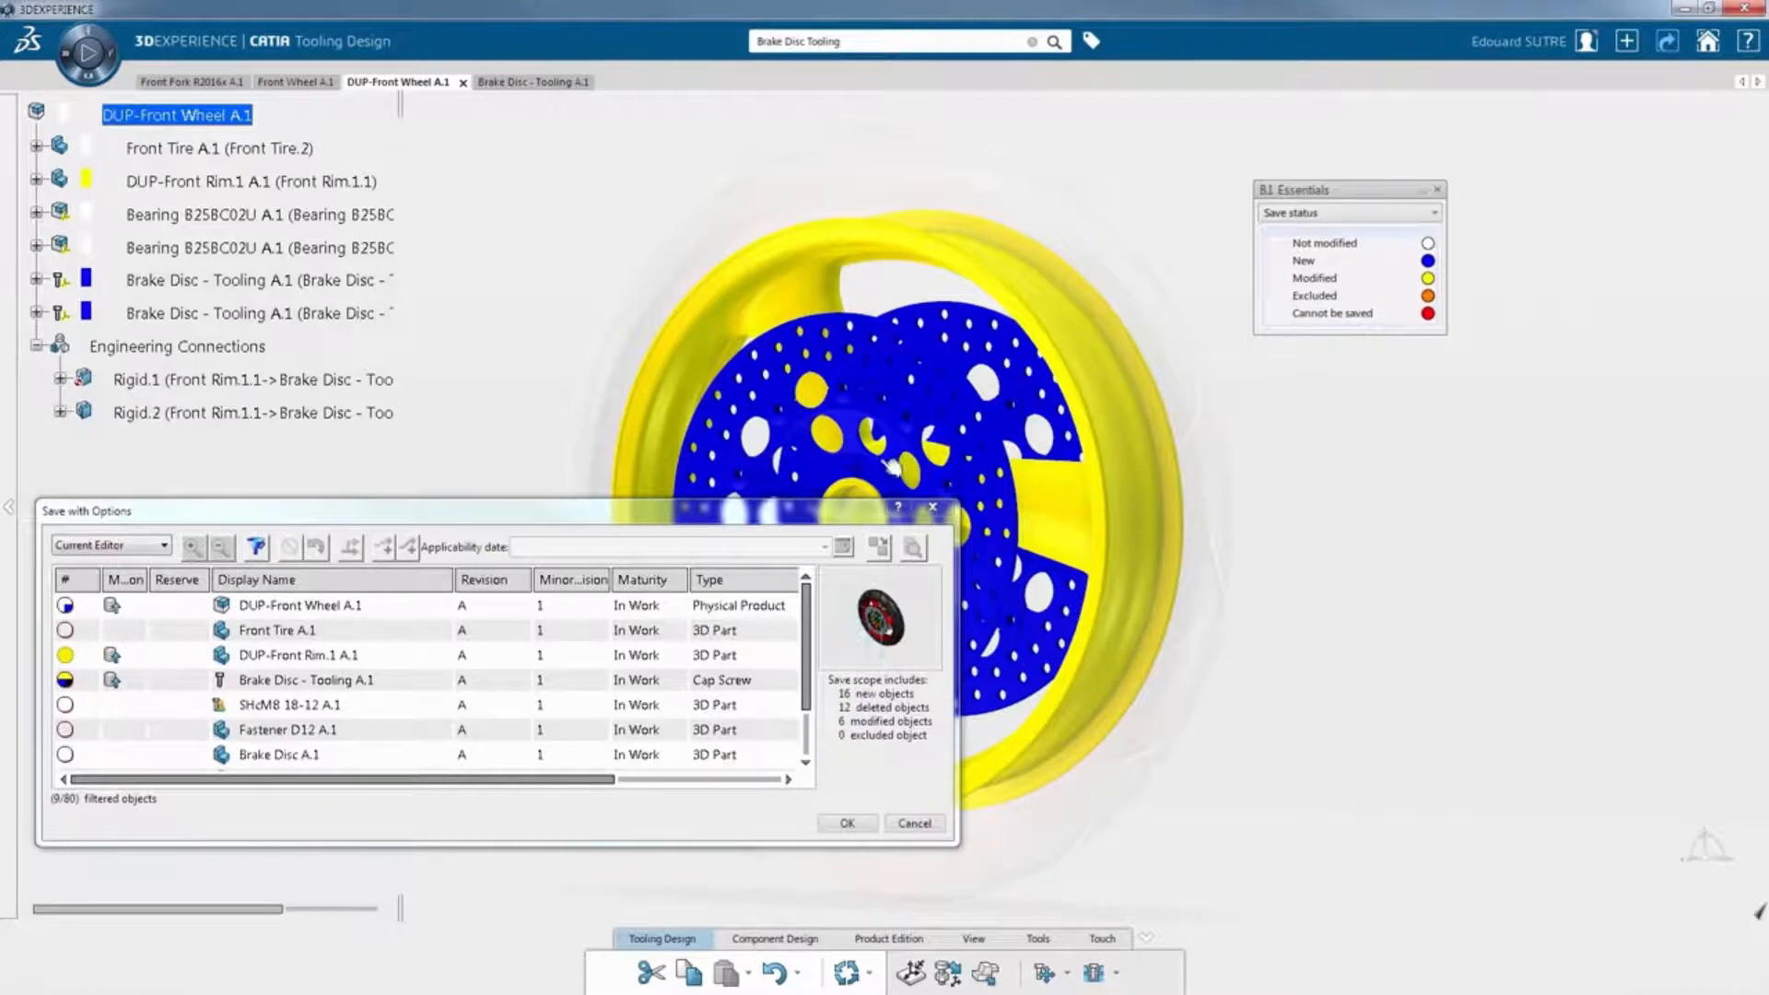
drag(698, 520, 701, 583)
middle_drag(1000, 456, 1052, 426)
scroll(1052, 427, up, 2)
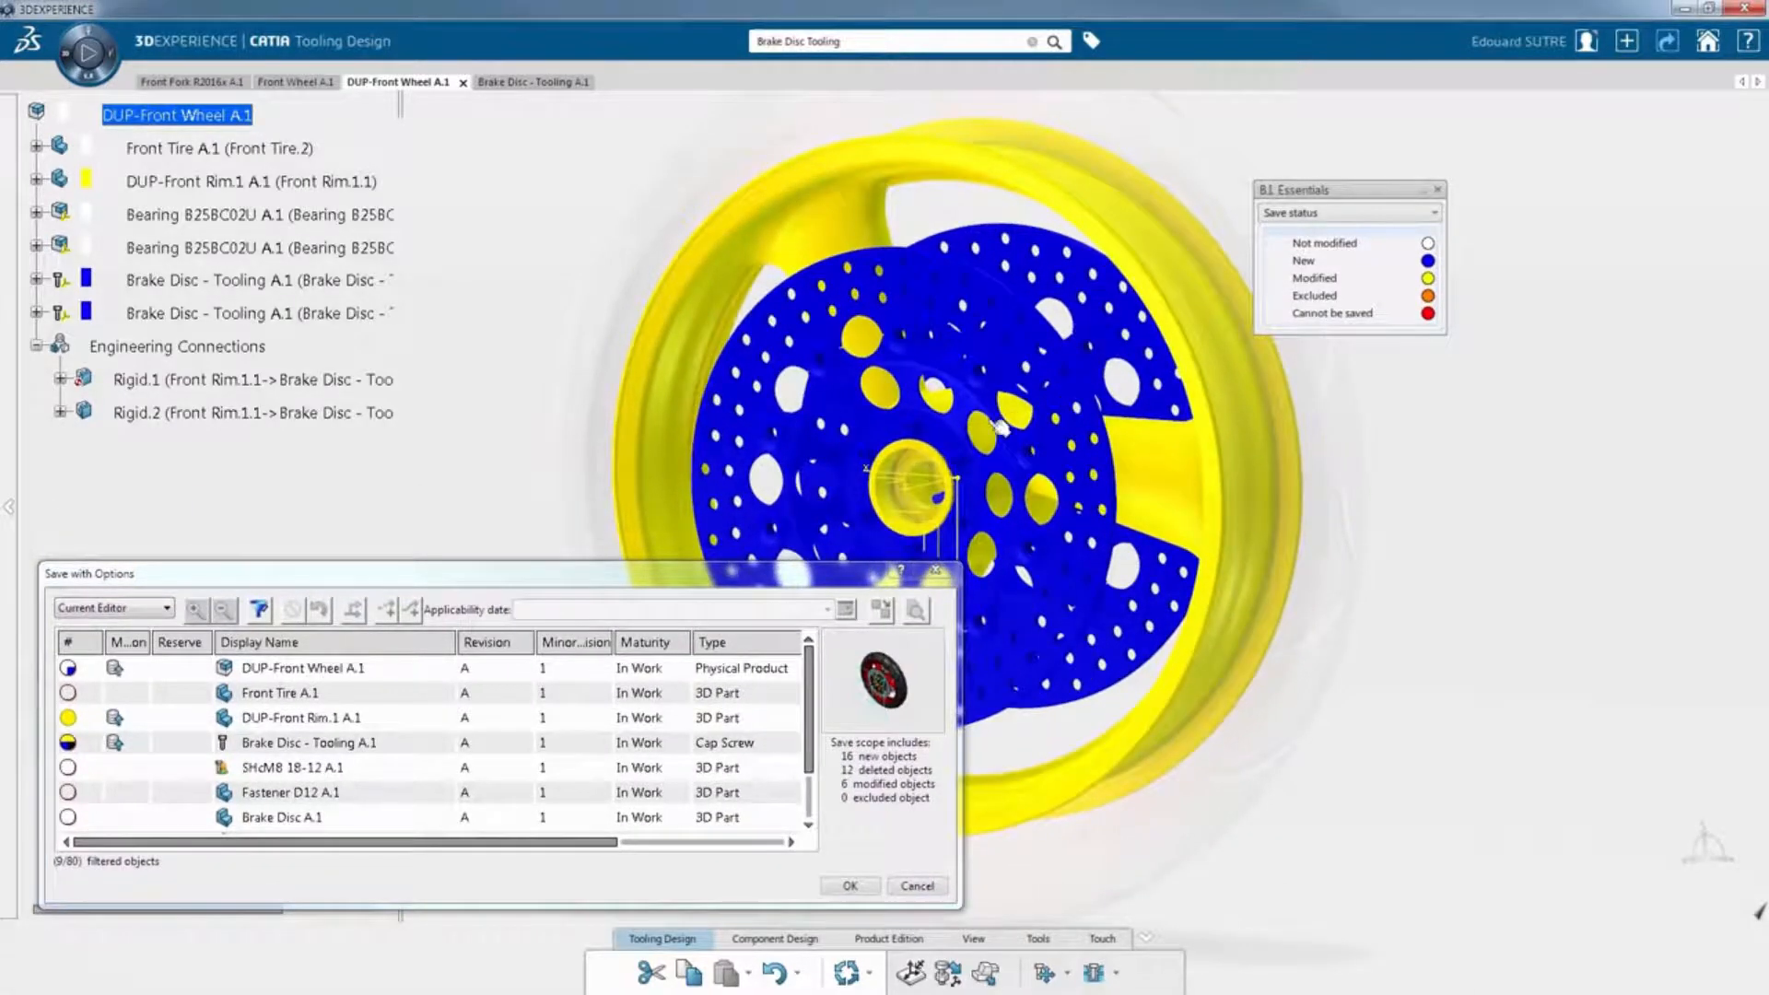
Highlight the objects with New save status and spread out their labels to review which components they are.
click(1270, 263)
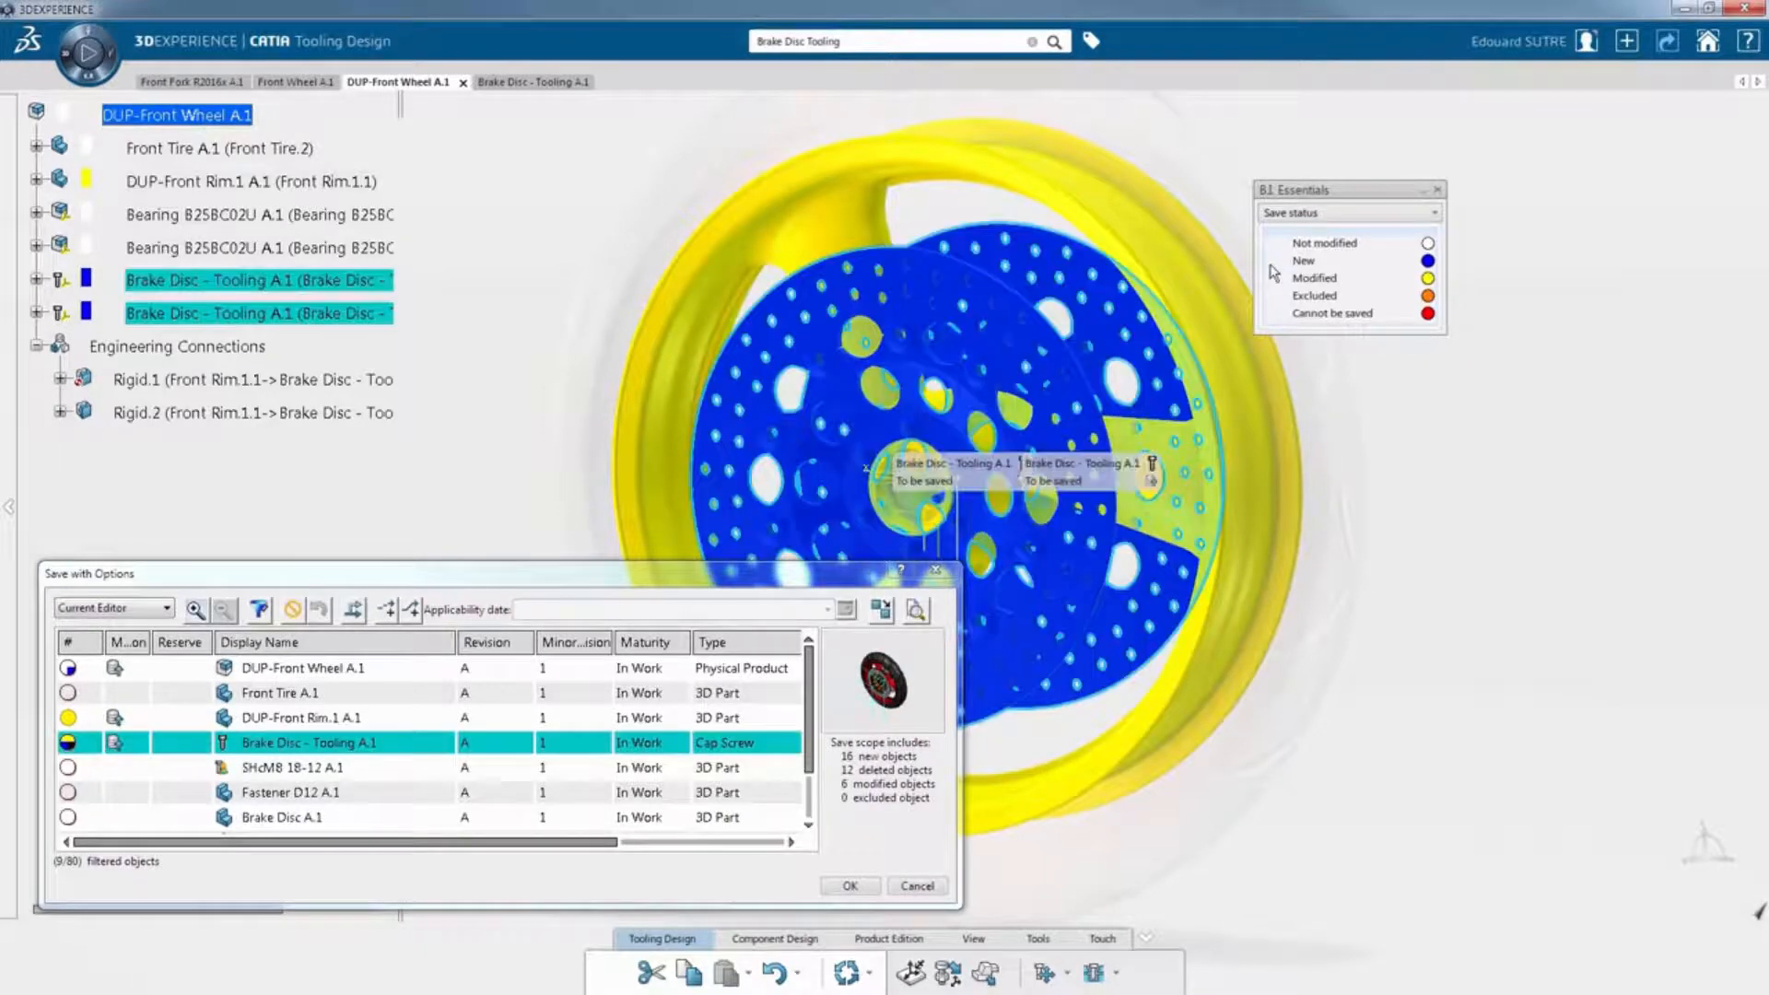
drag(952, 464, 839, 356)
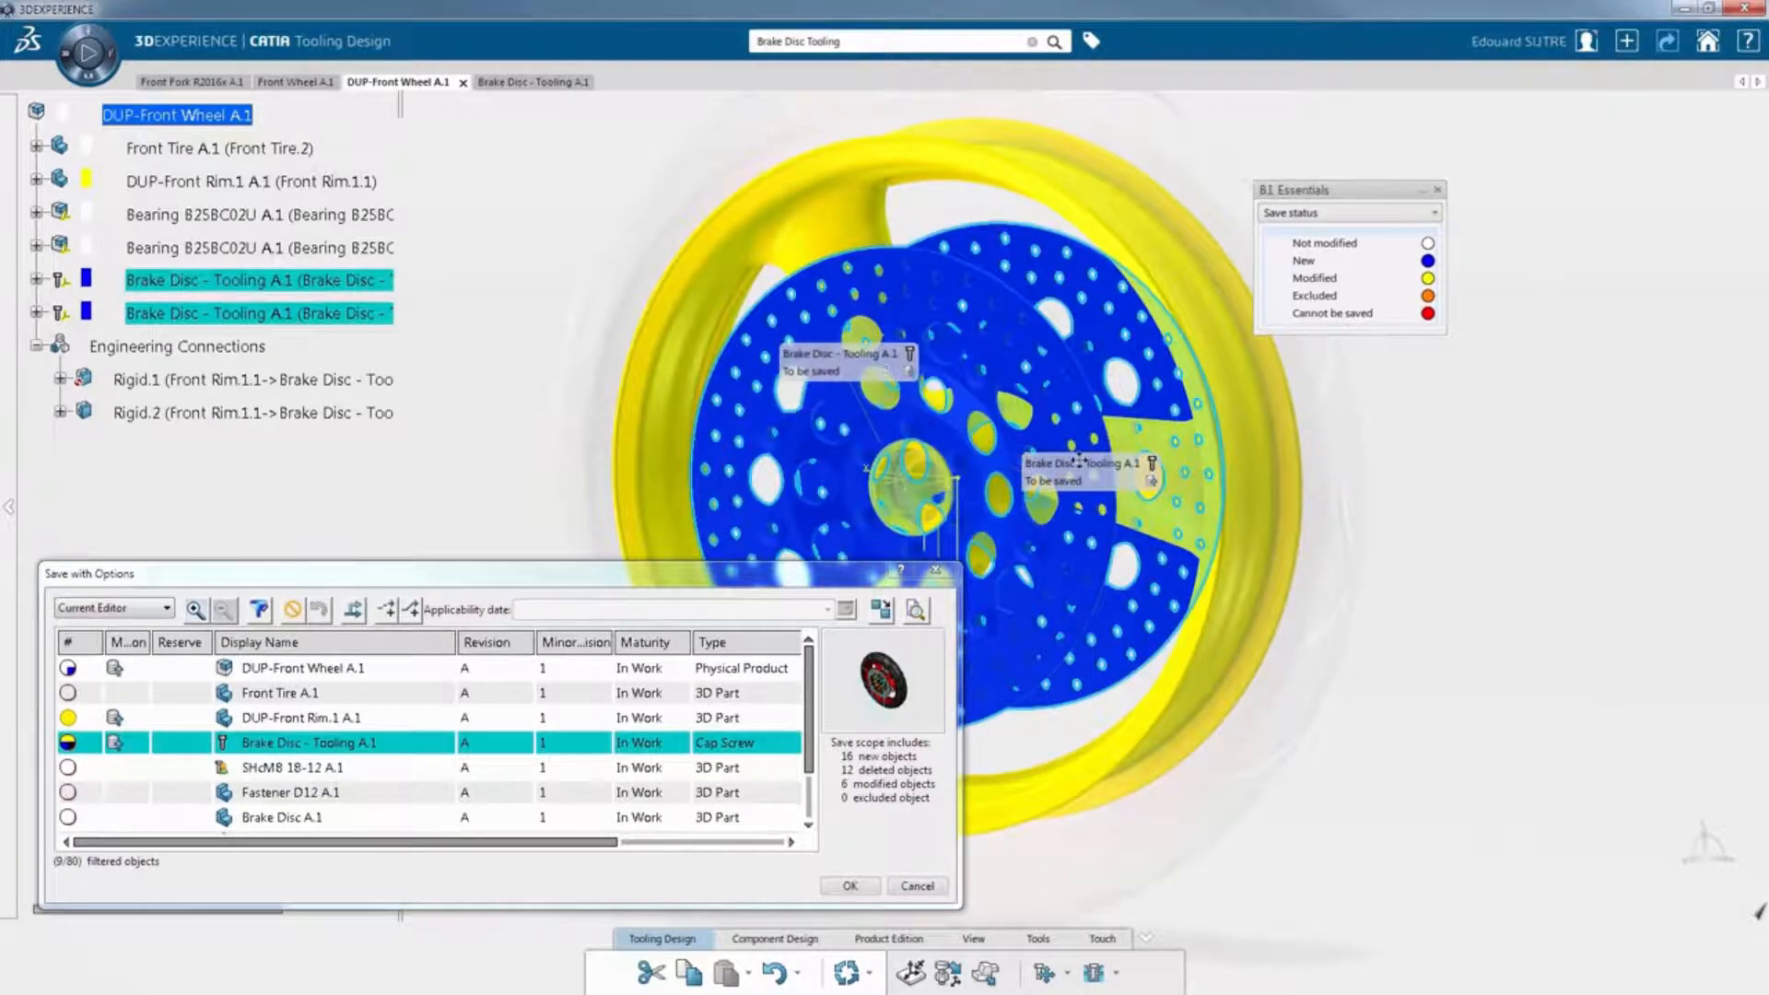
drag(1077, 465, 1085, 295)
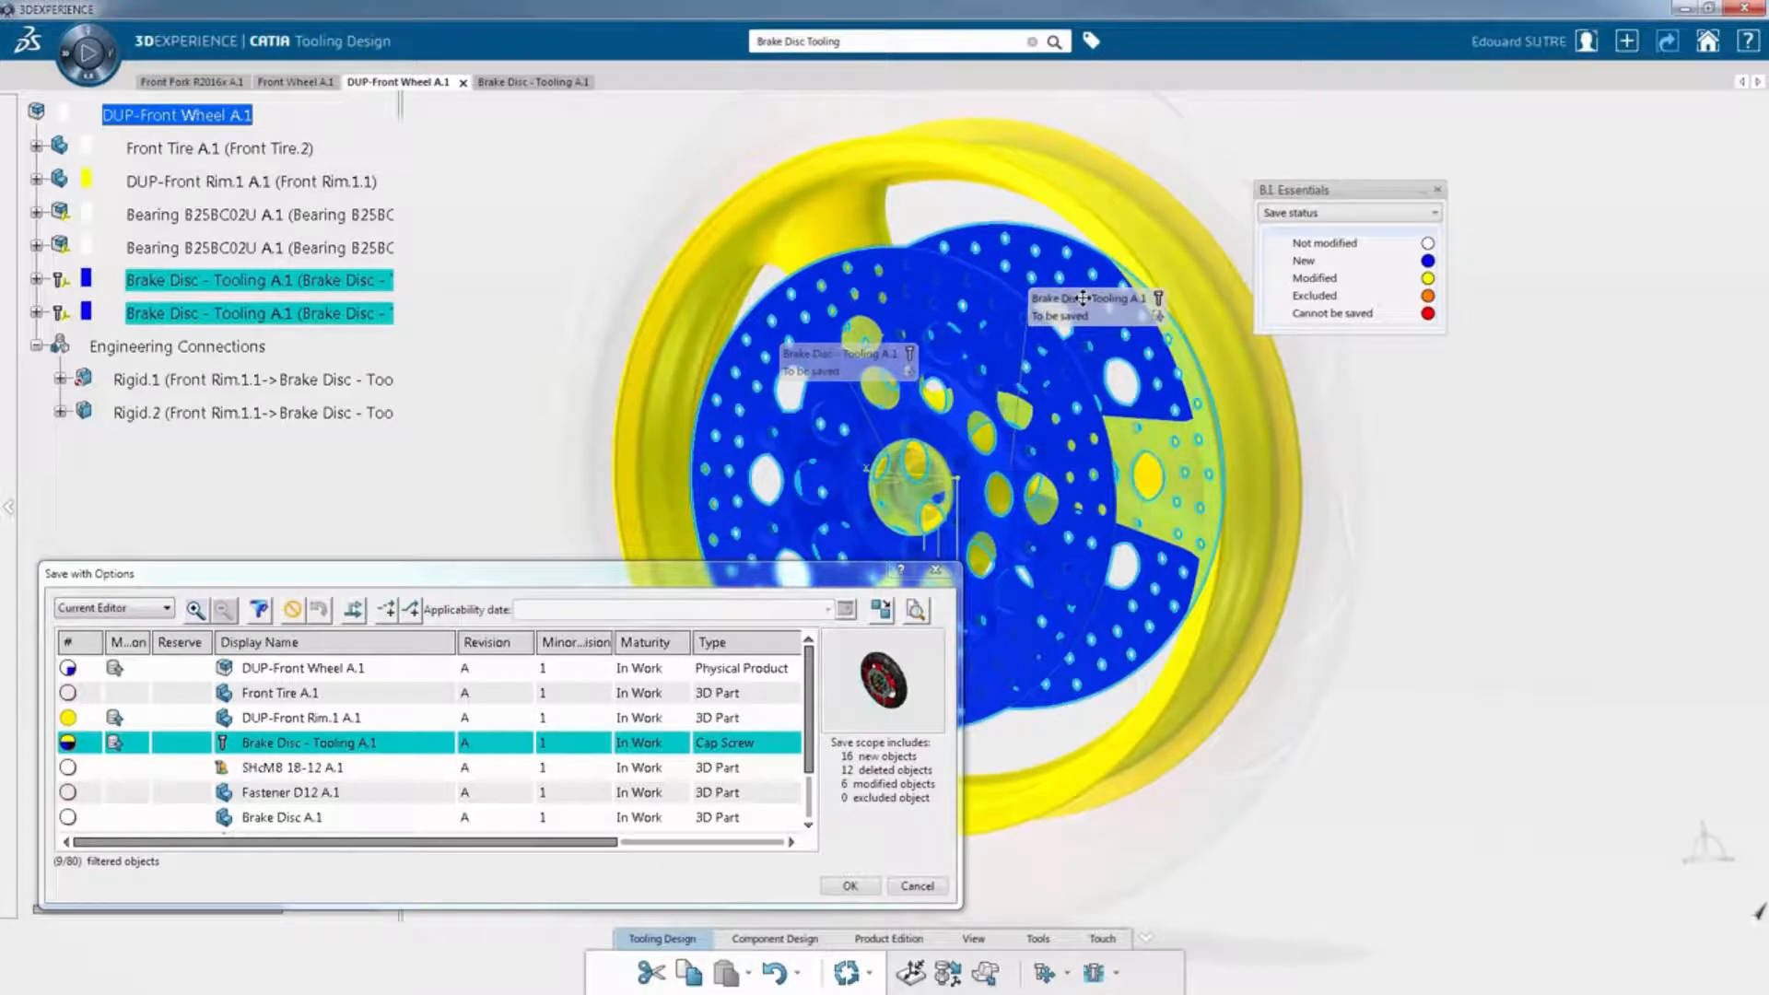
drag(1308, 190, 1391, 176)
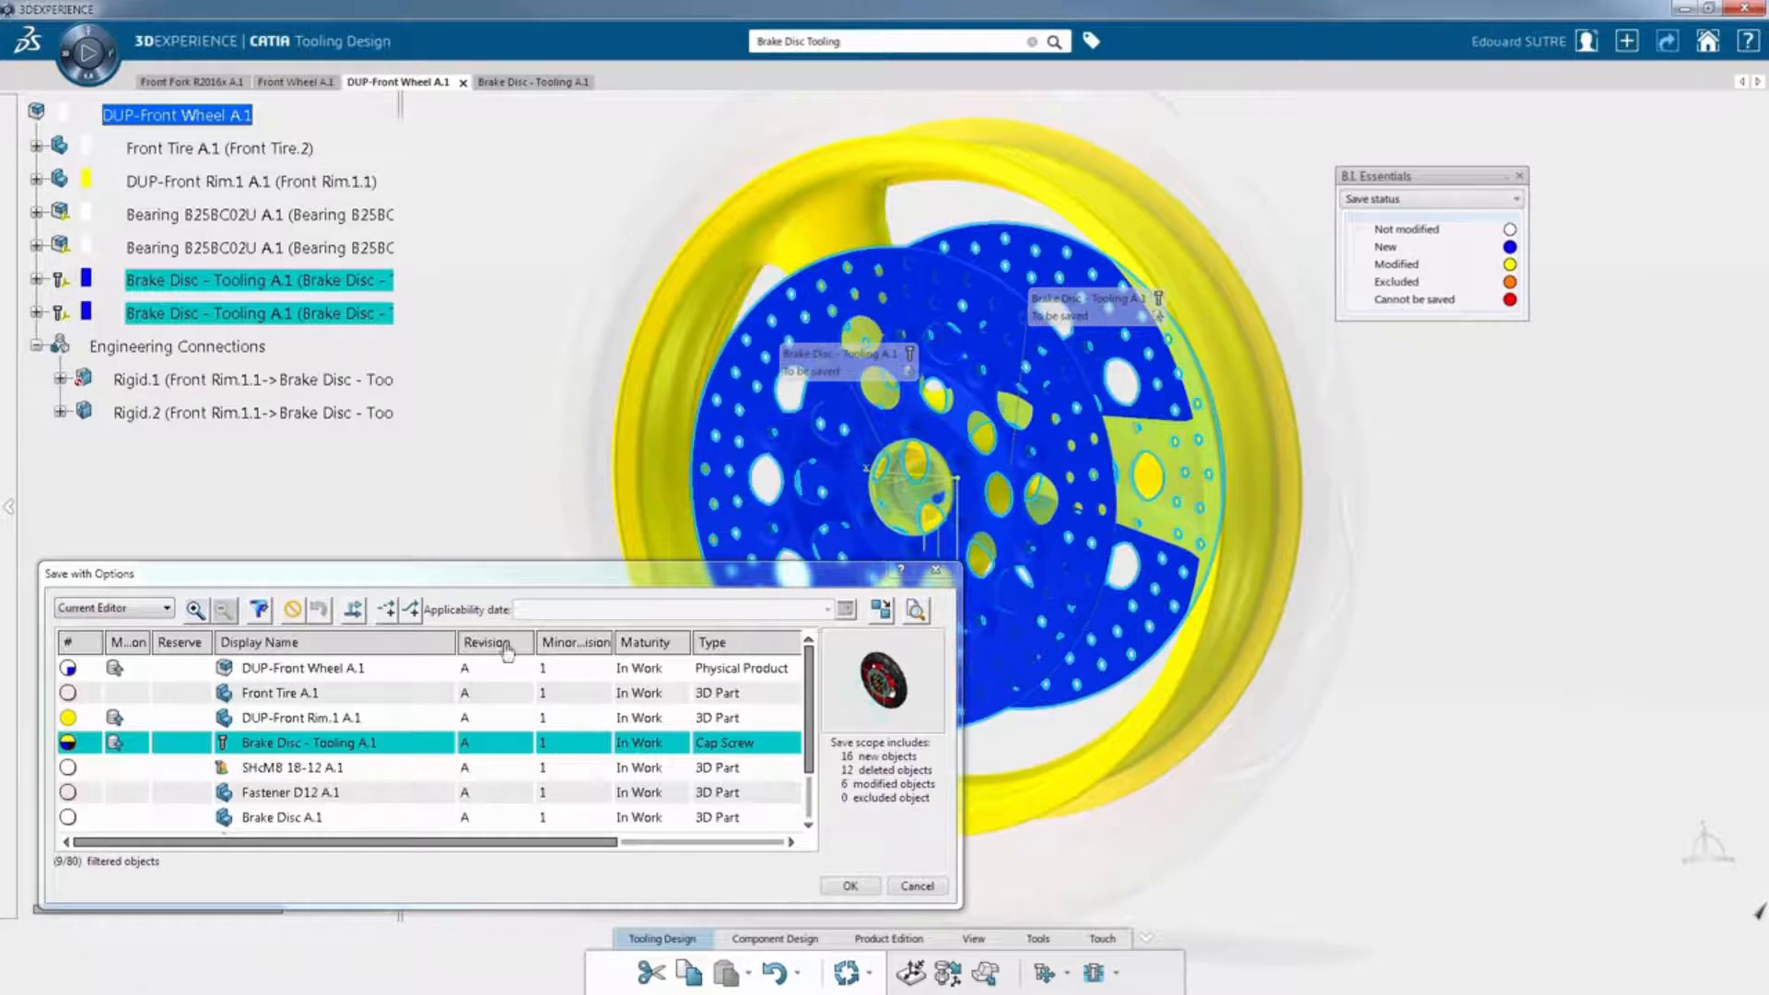
Change the maturity of DUP-Front Wheel in the save list using the ToFreeze transition.
click(346, 676)
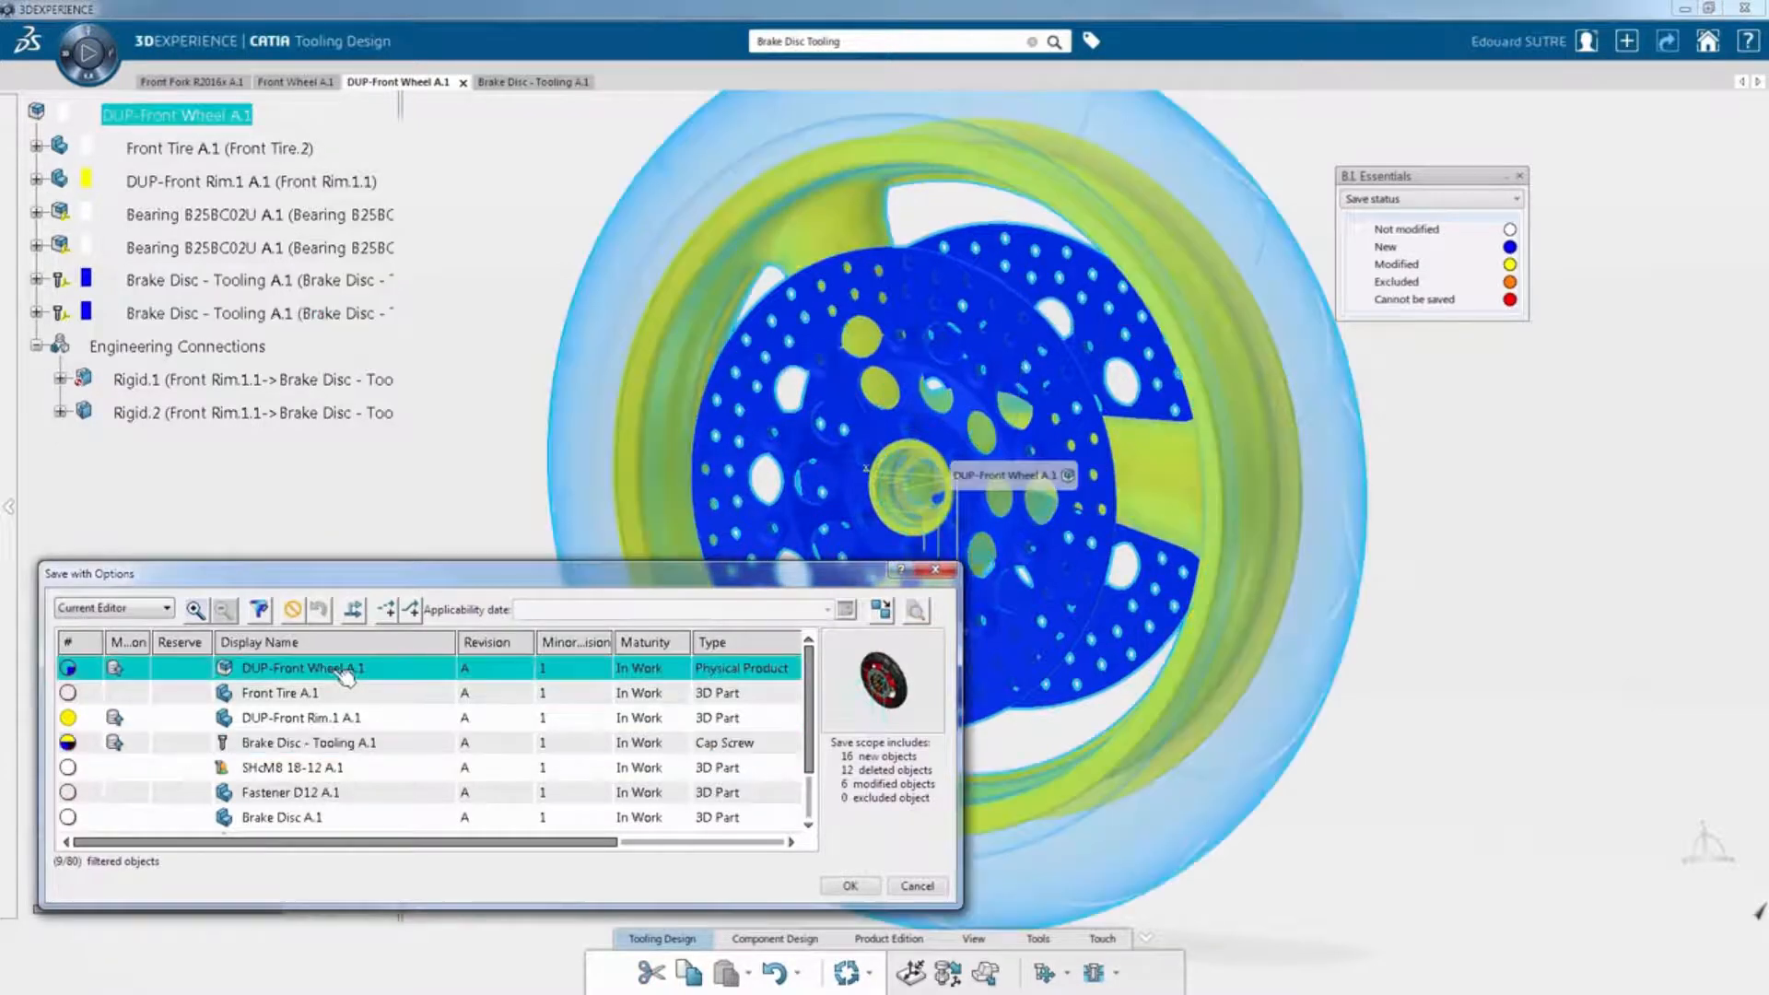
click(353, 611)
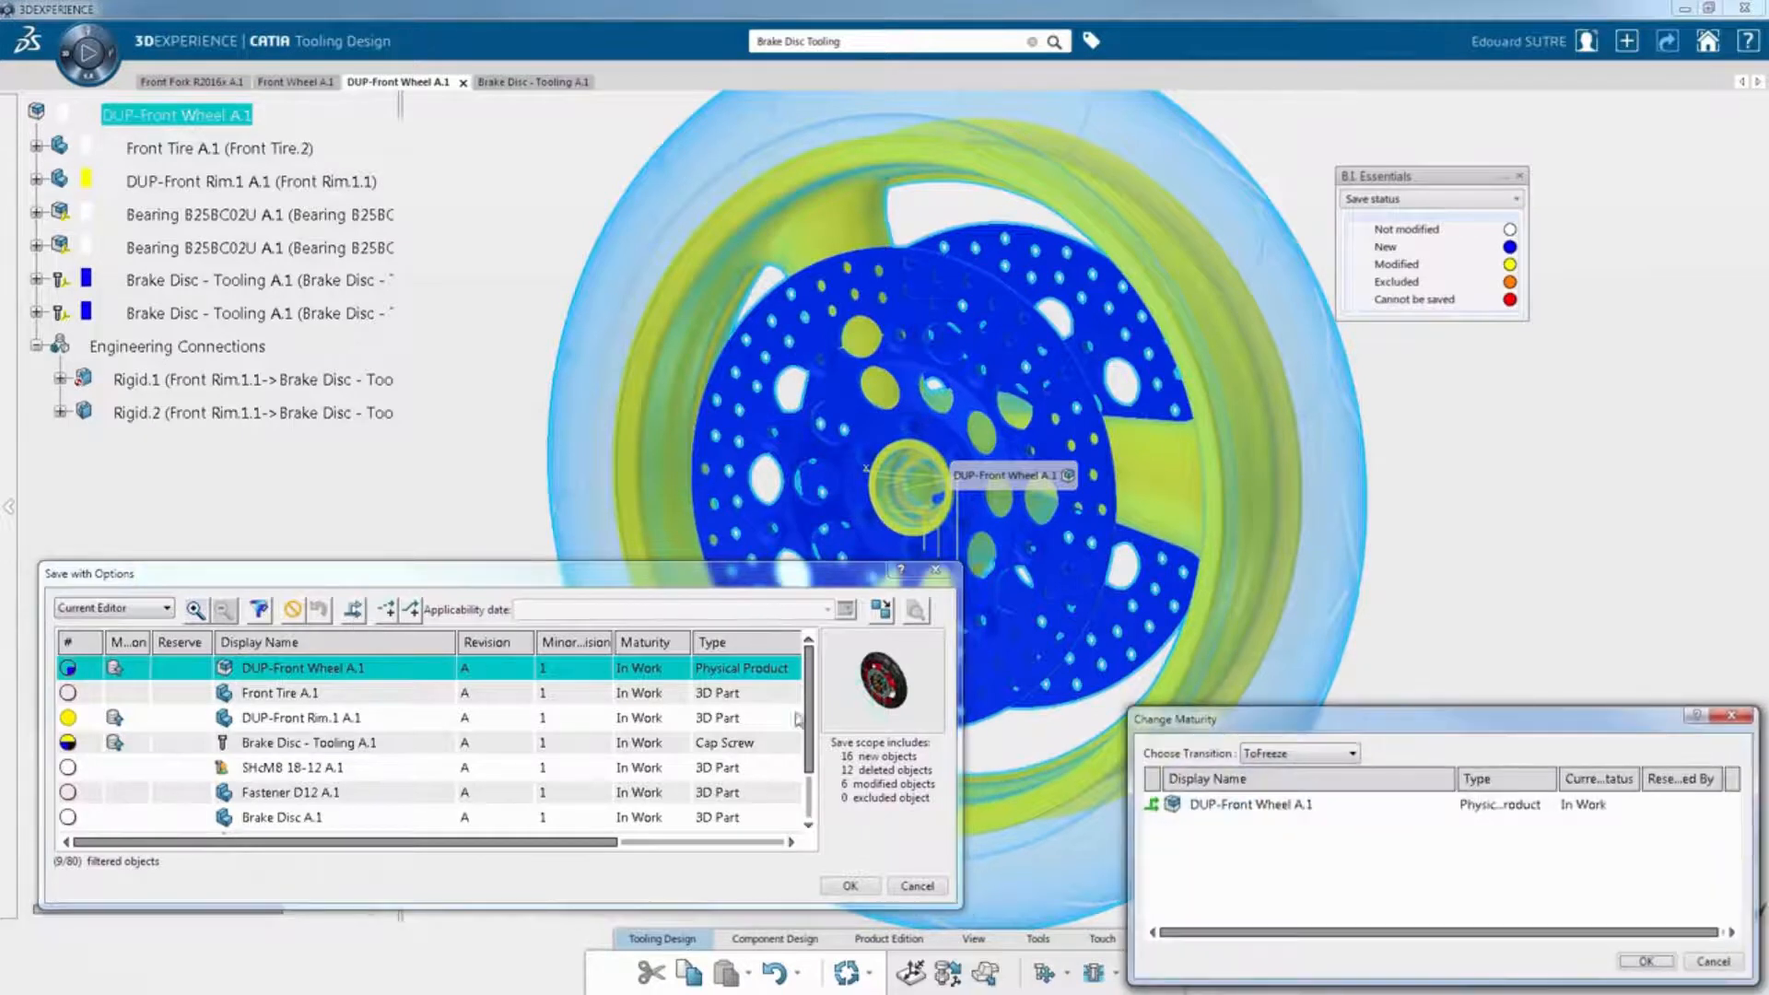
click(1312, 756)
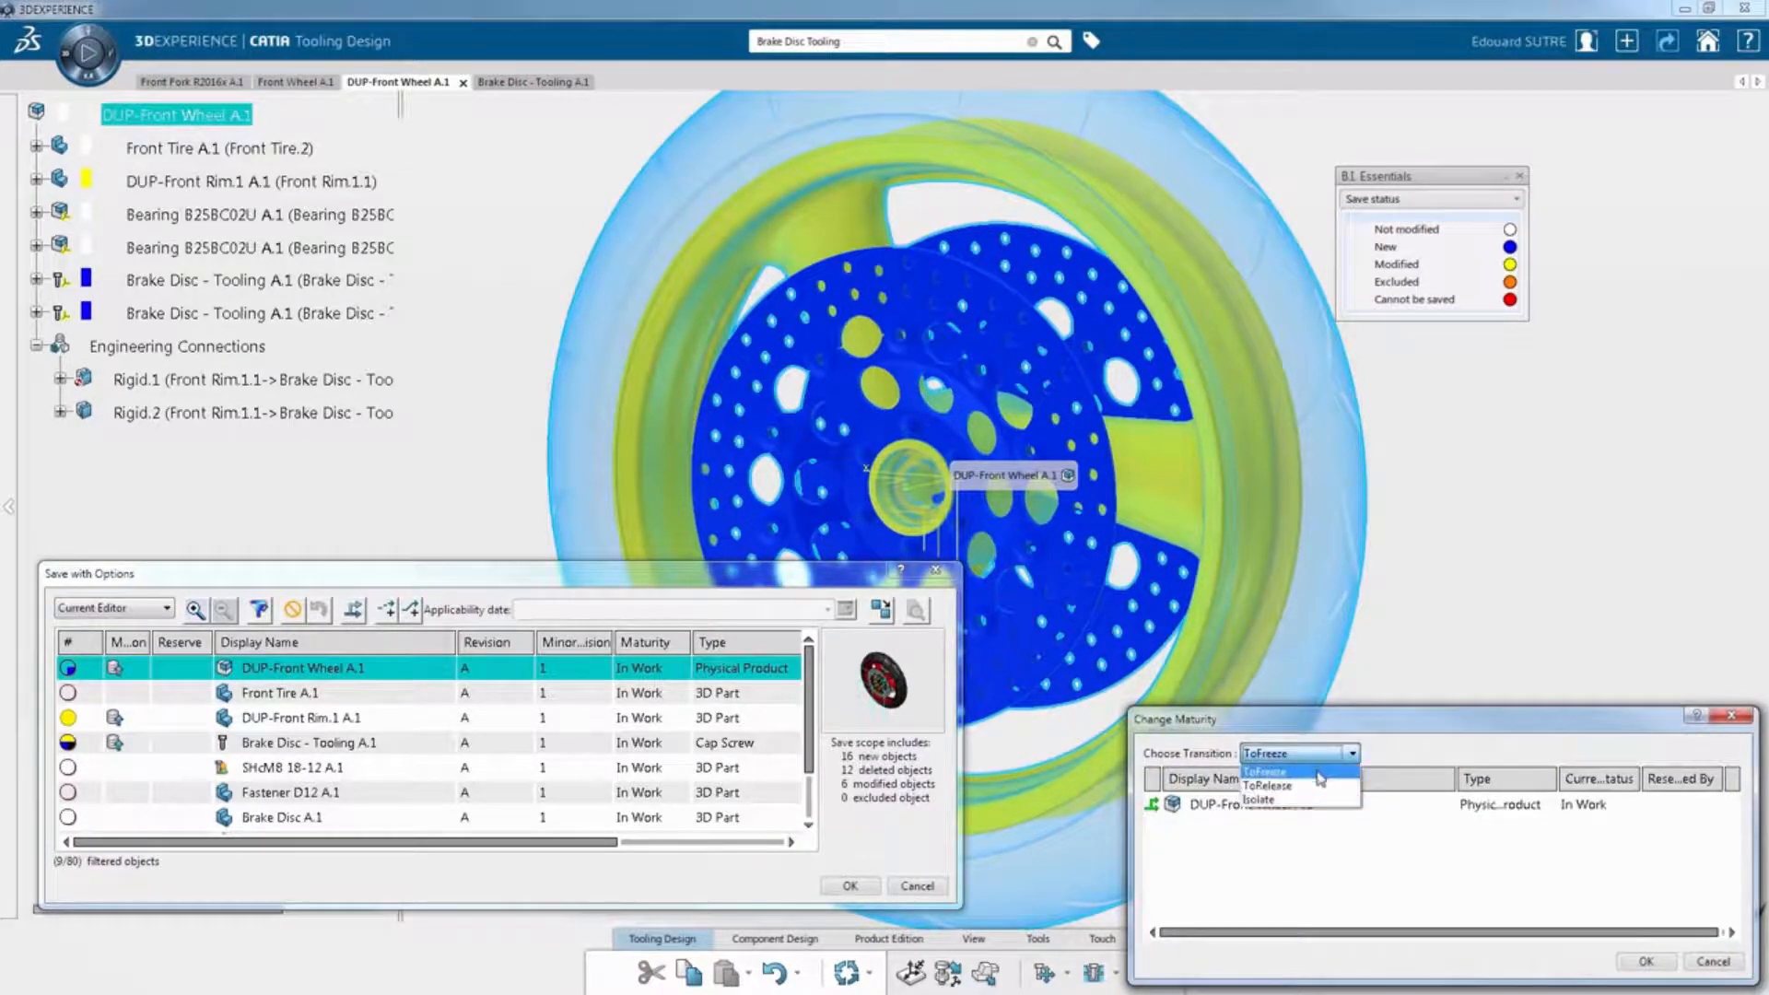
click(1264, 772)
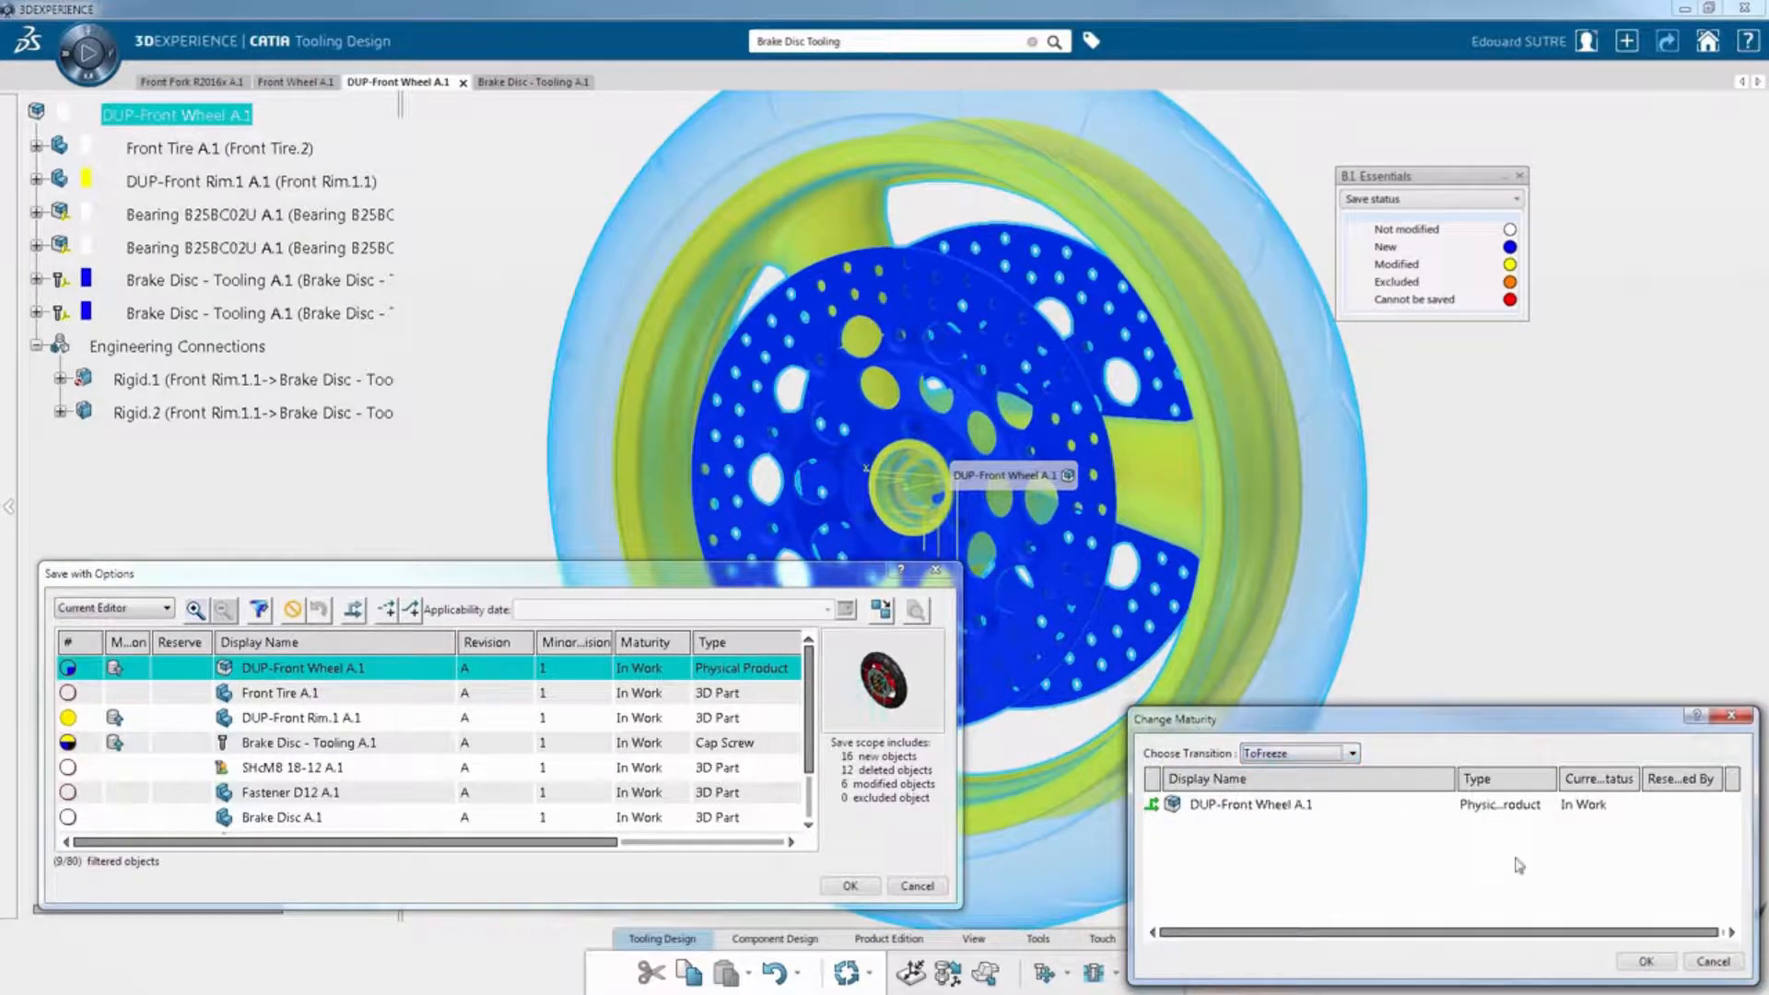
click(1648, 961)
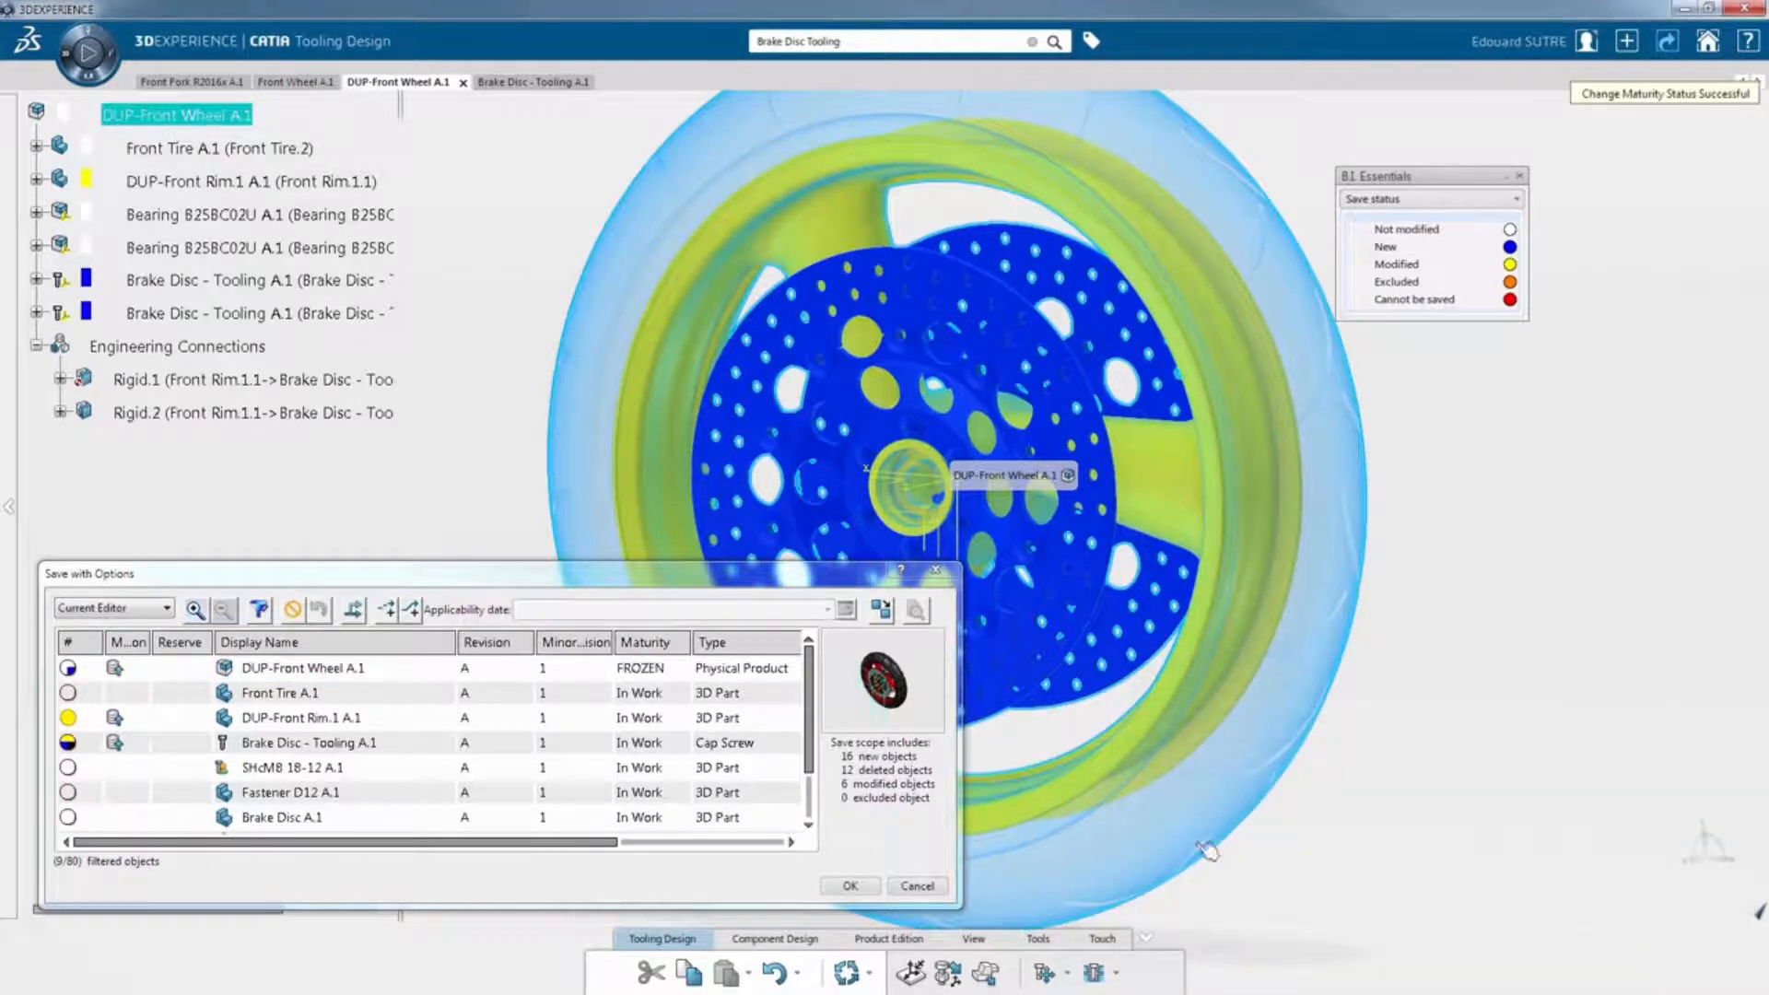
Create a new revision of the frozen DUP-Front Wheel and carry out the save.
click(507, 679)
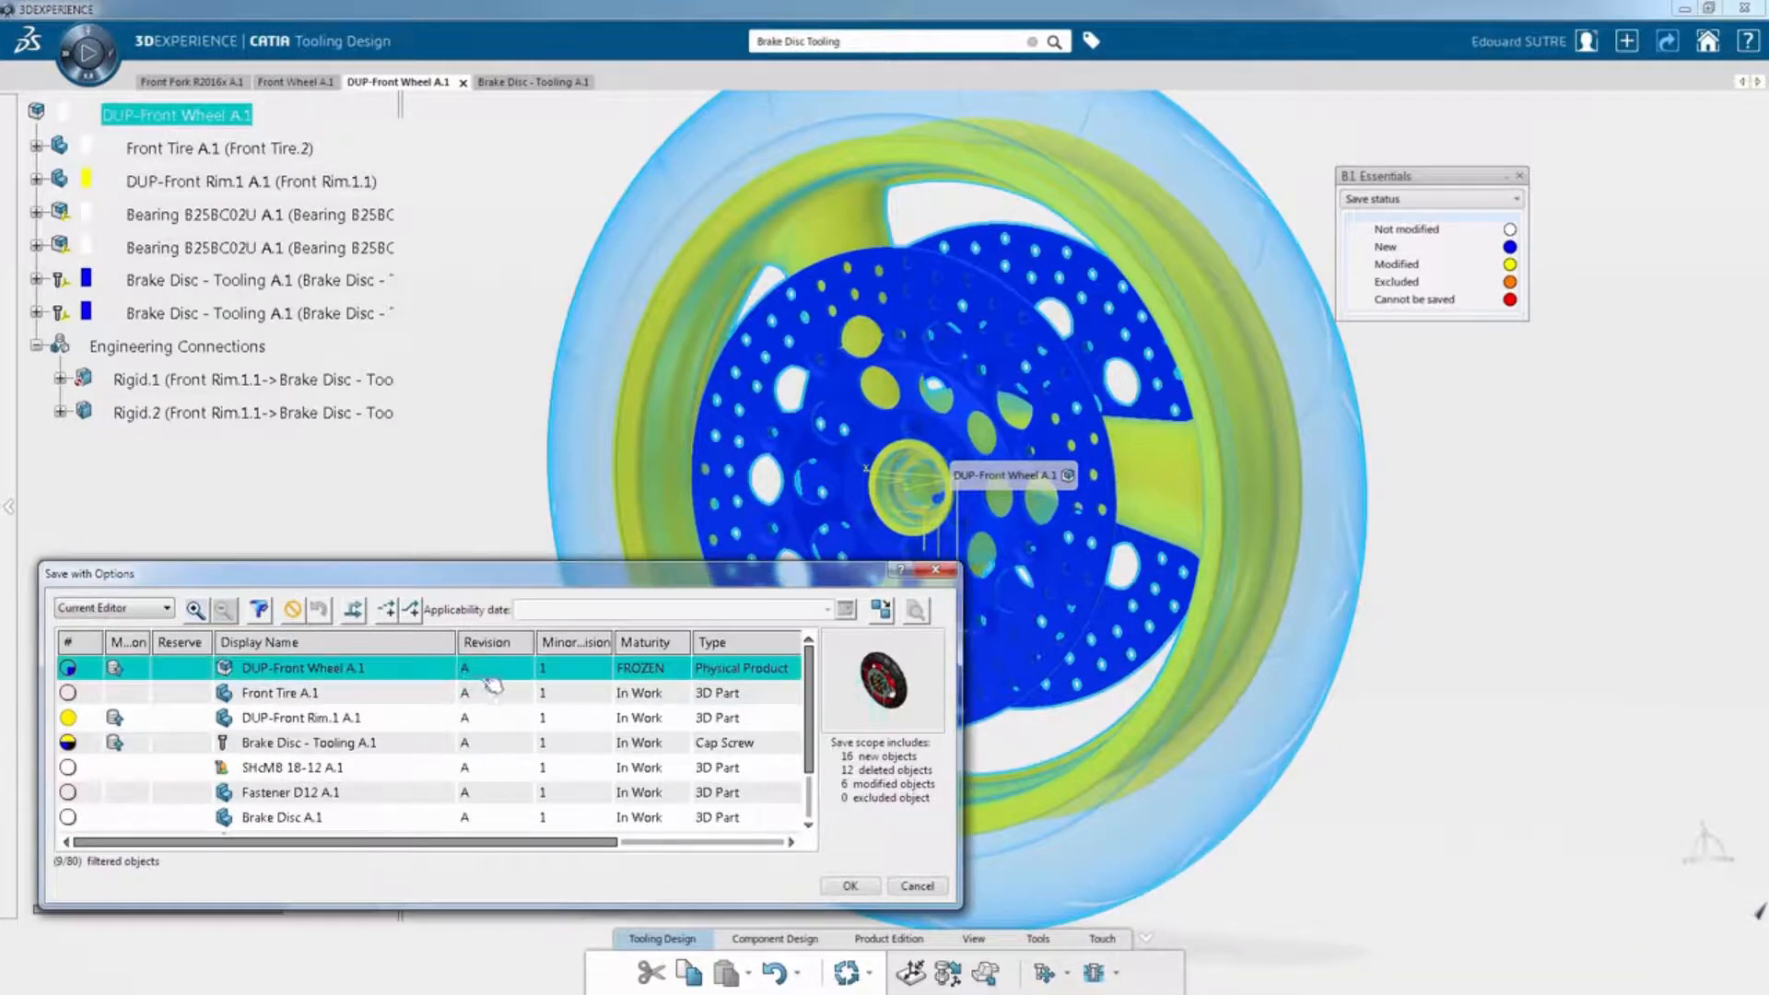
click(411, 610)
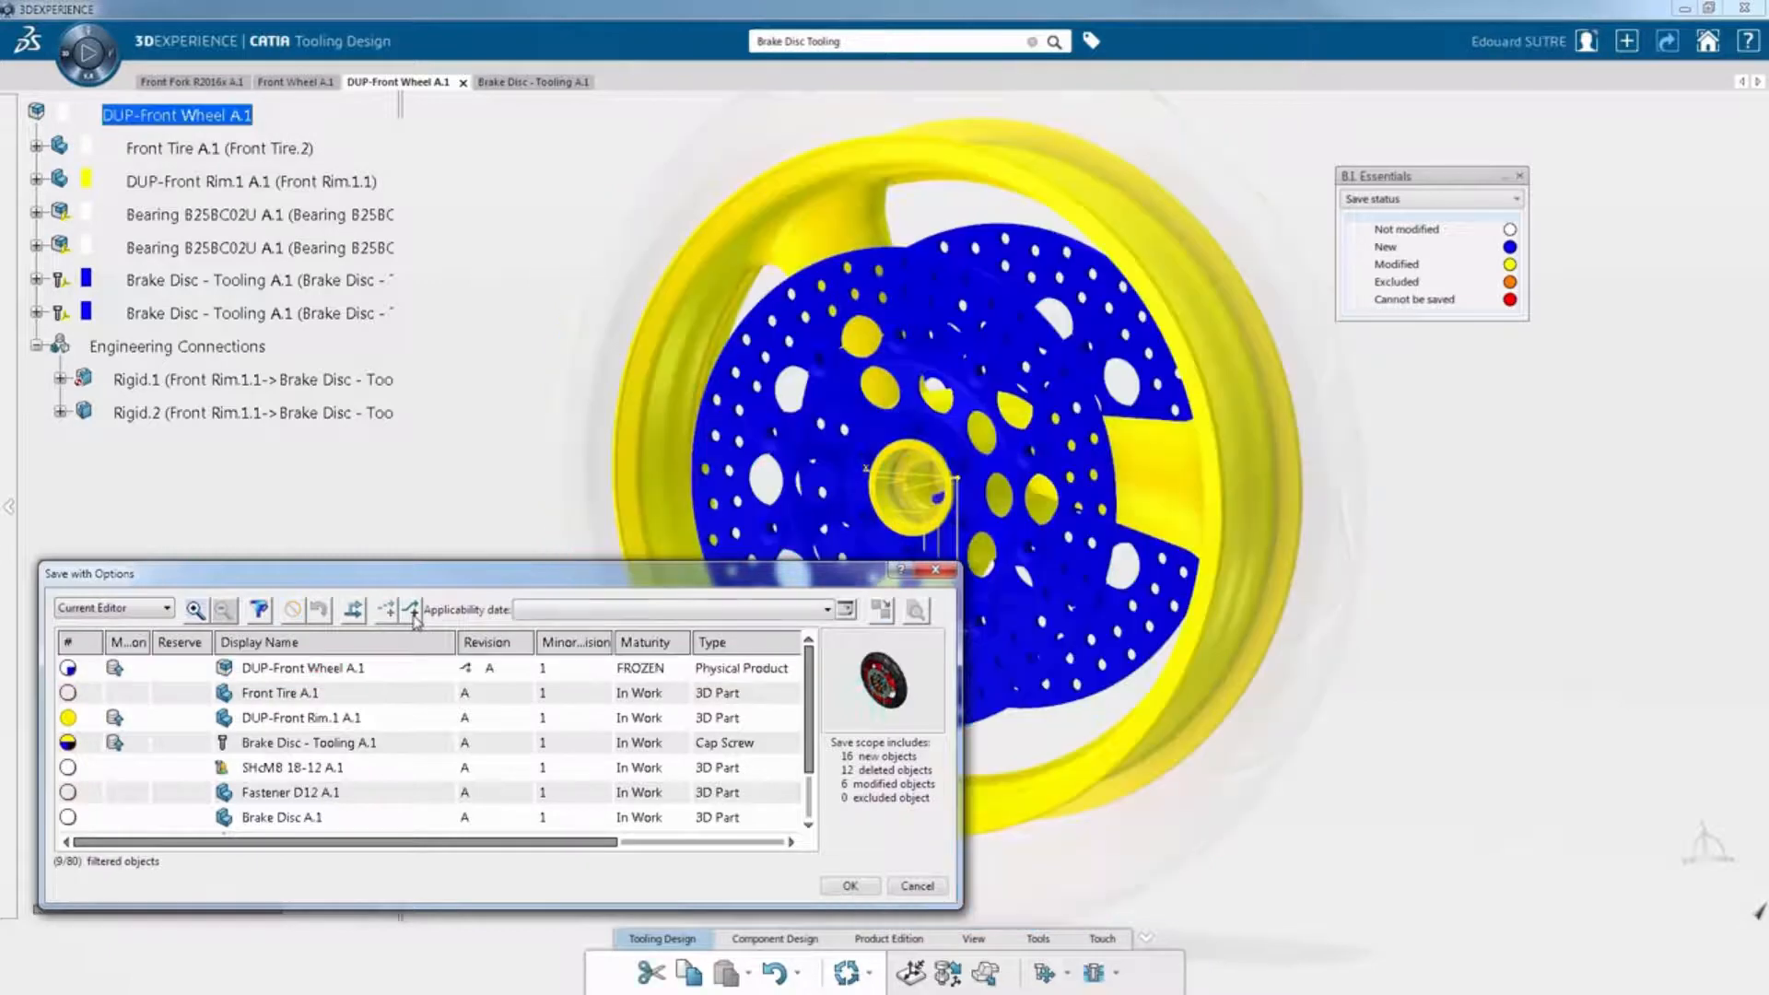
click(850, 887)
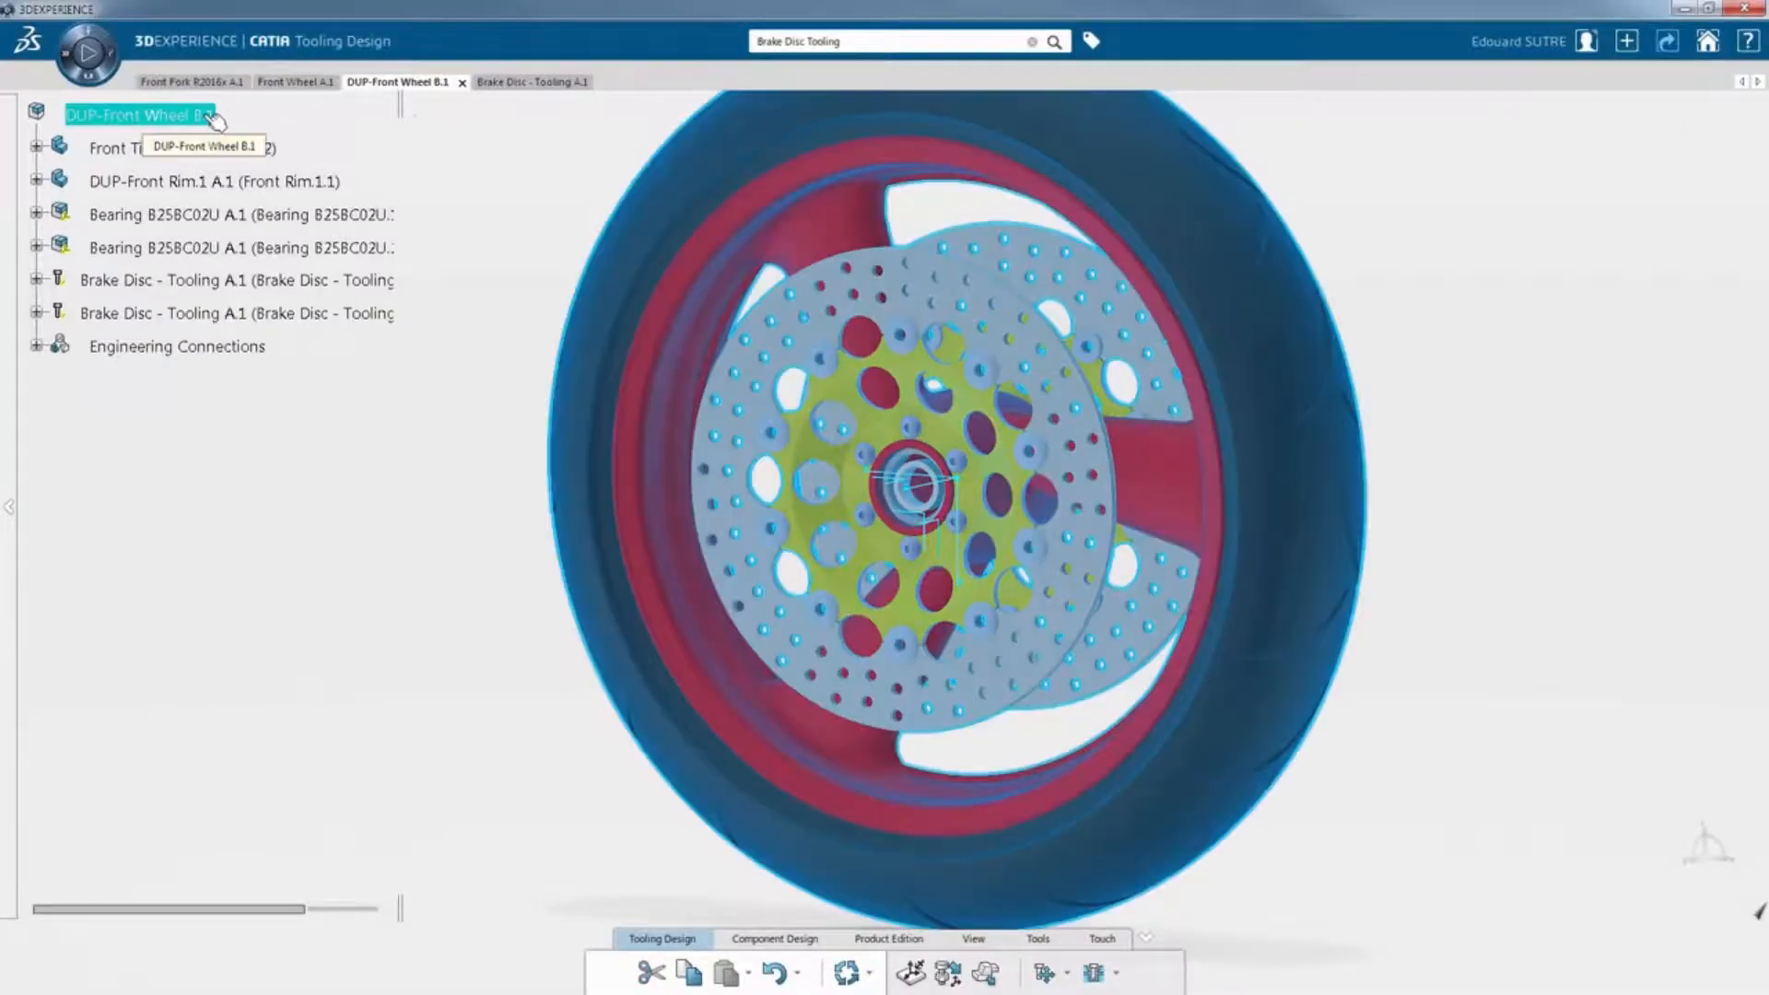
Copy DUP-Front Wheel B.1, switch to Assembly Design and paste it into the Front Fork R2016x A.1 assembly.
right_click(208, 118)
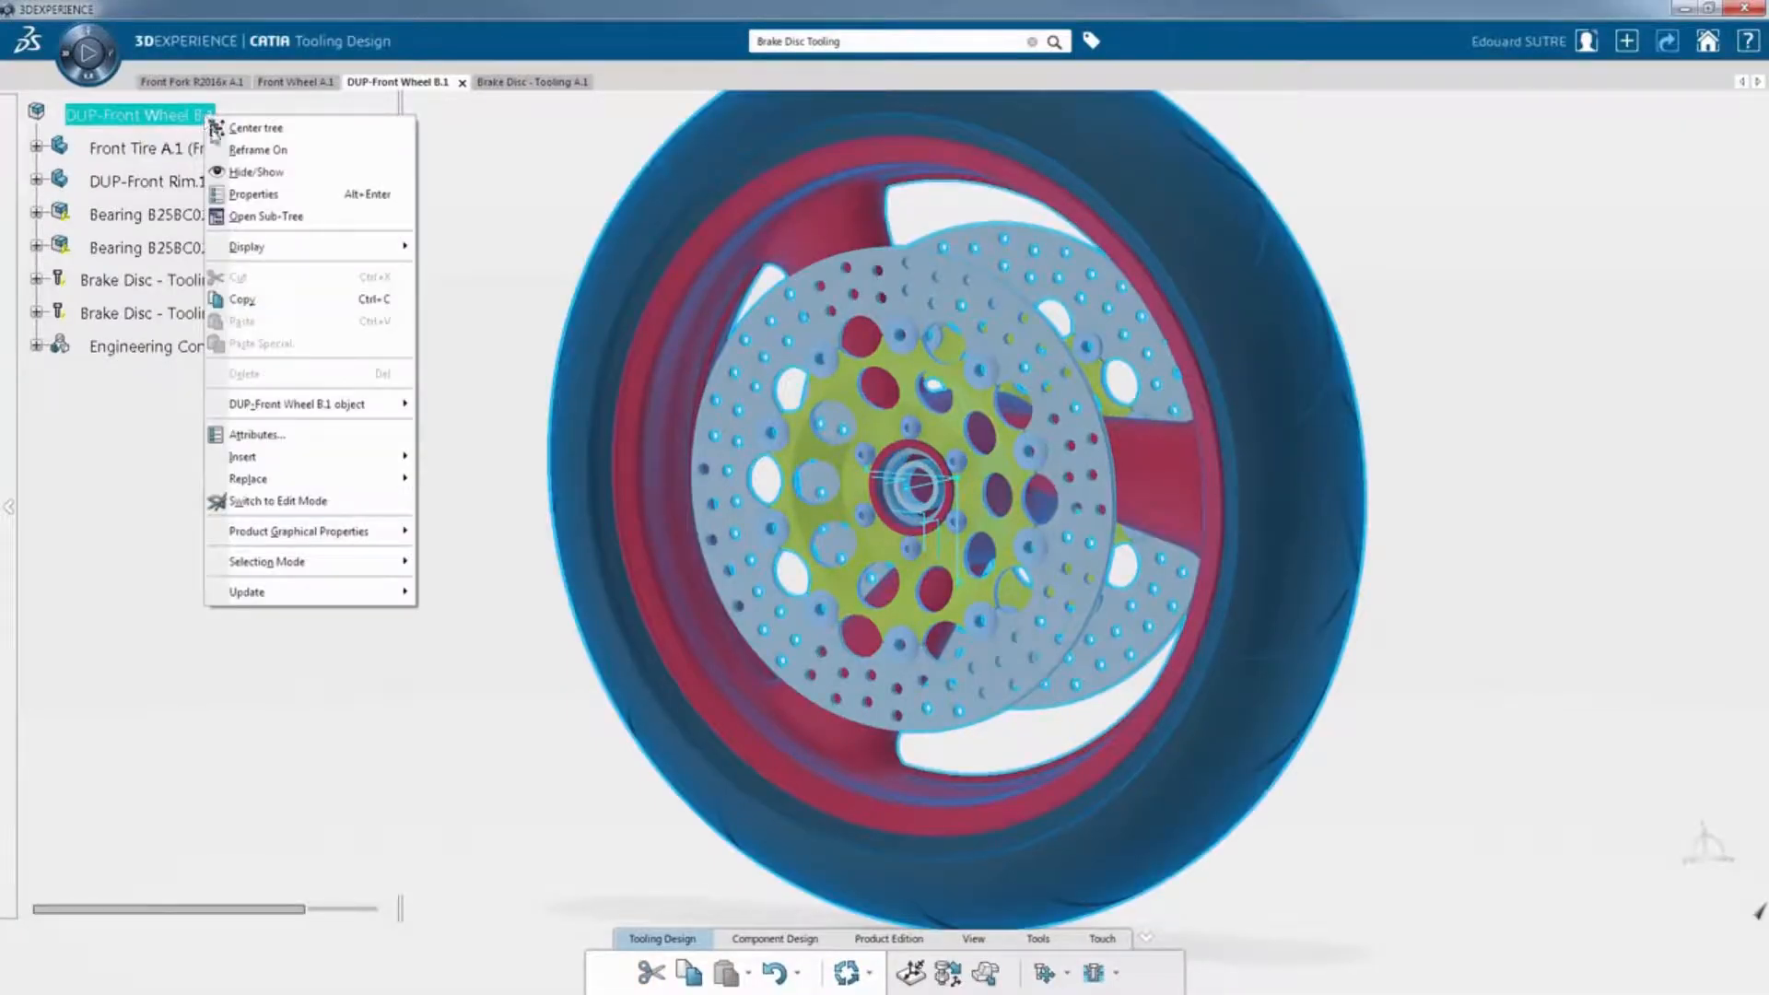
click(355, 299)
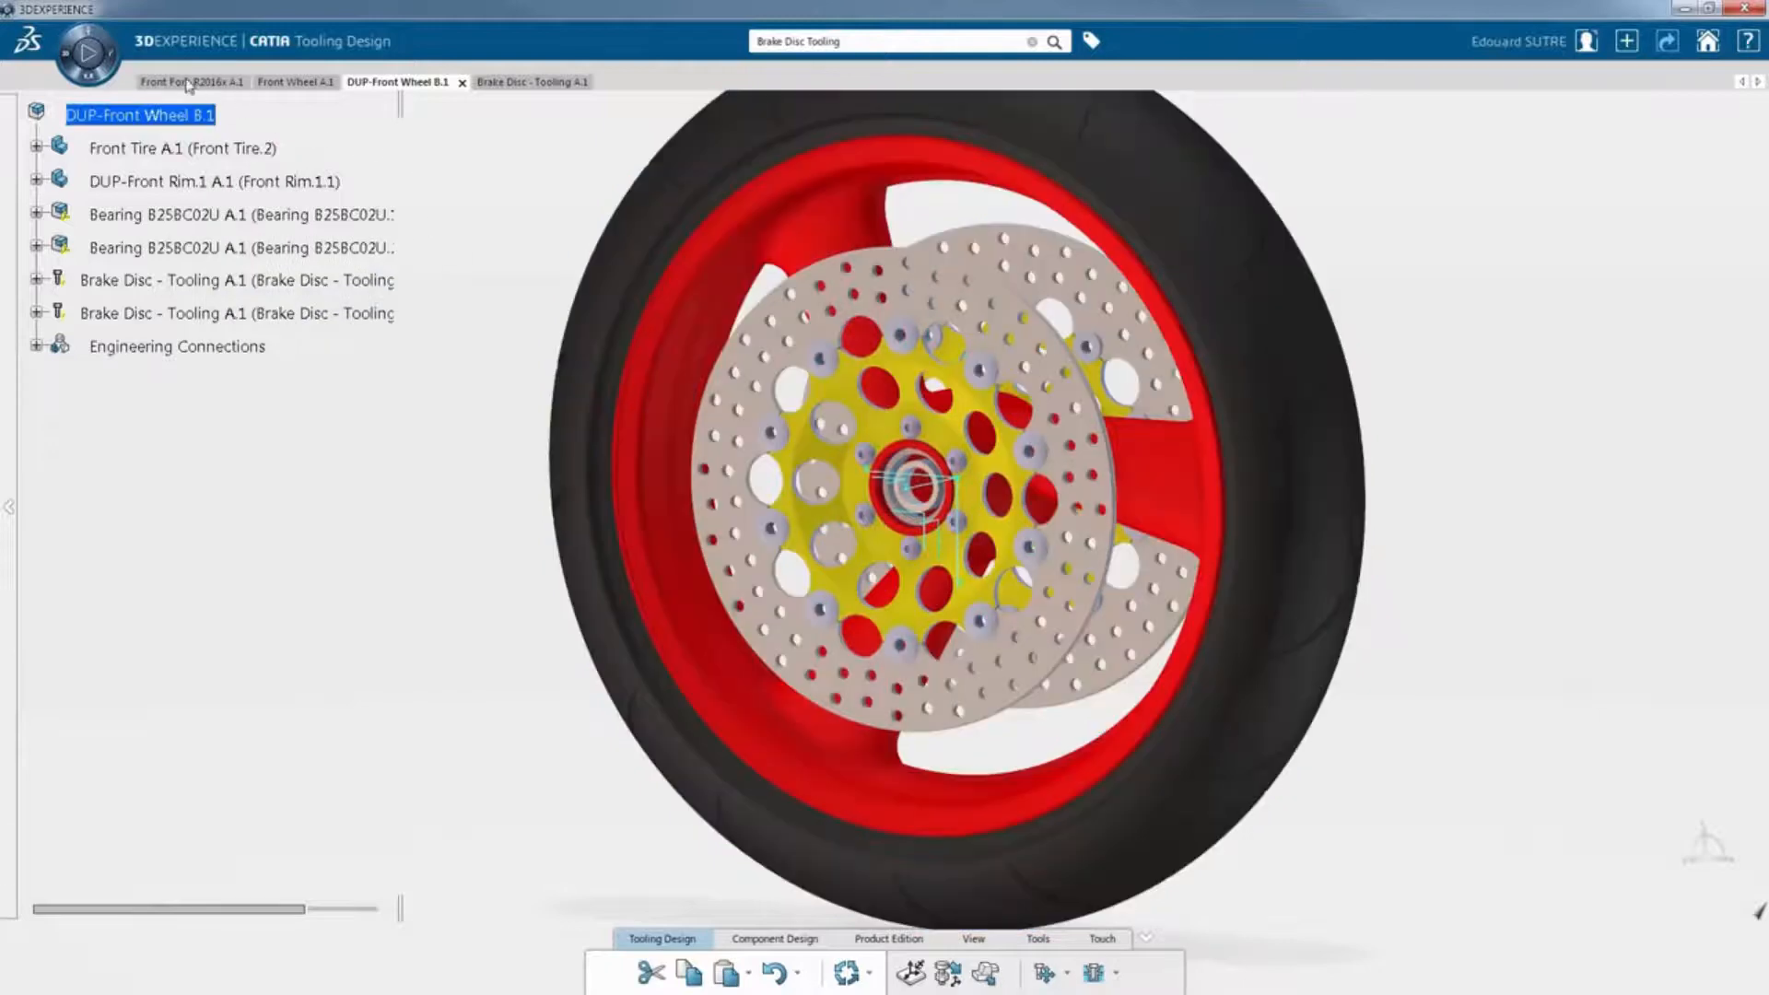
click(188, 82)
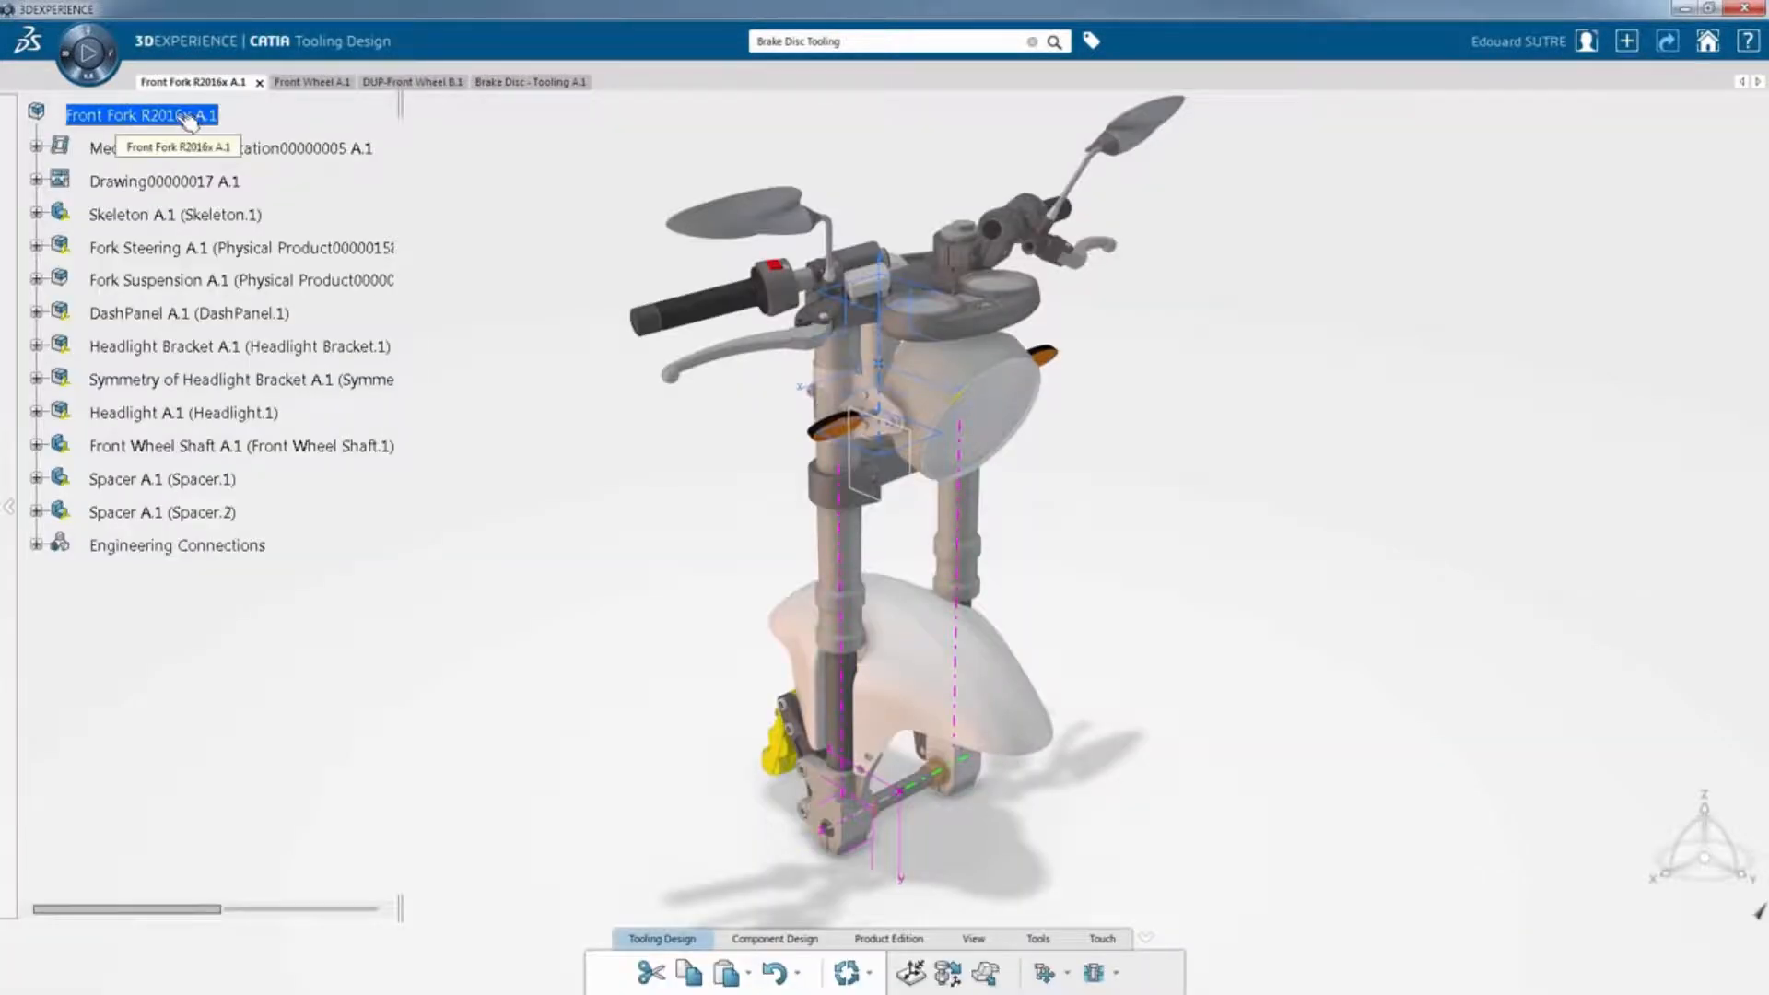
click(70, 56)
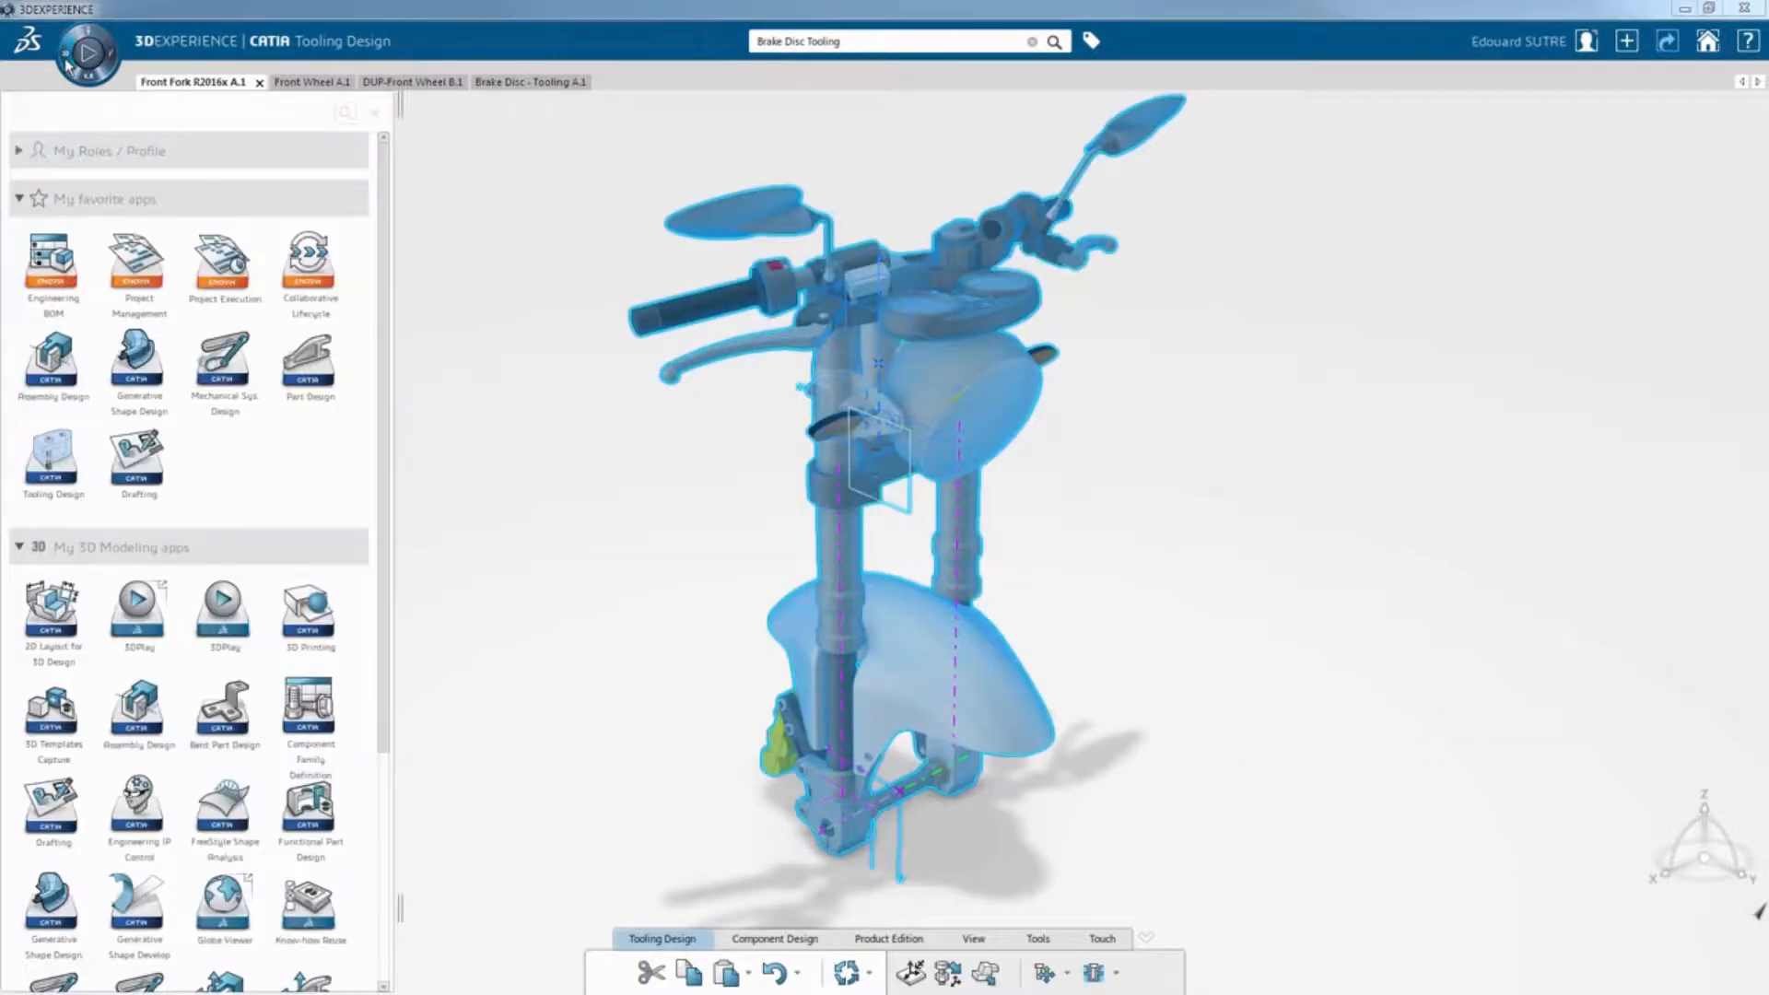
click(46, 369)
right_click(166, 120)
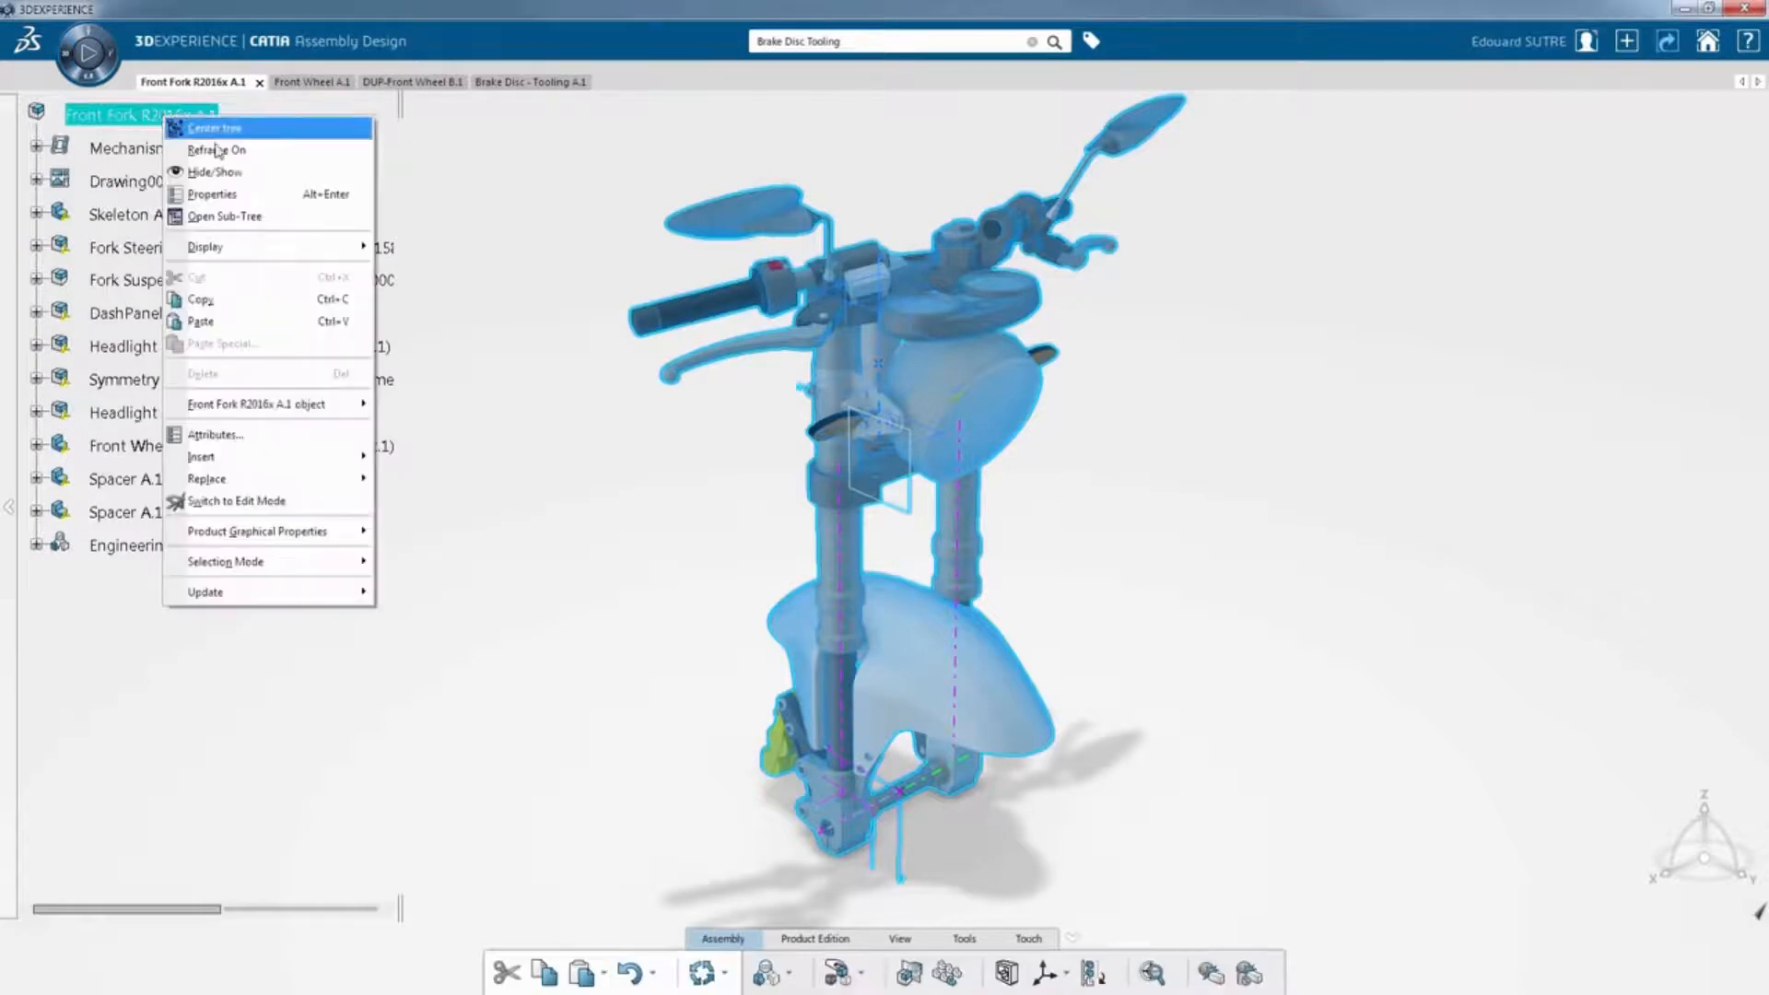
click(262, 322)
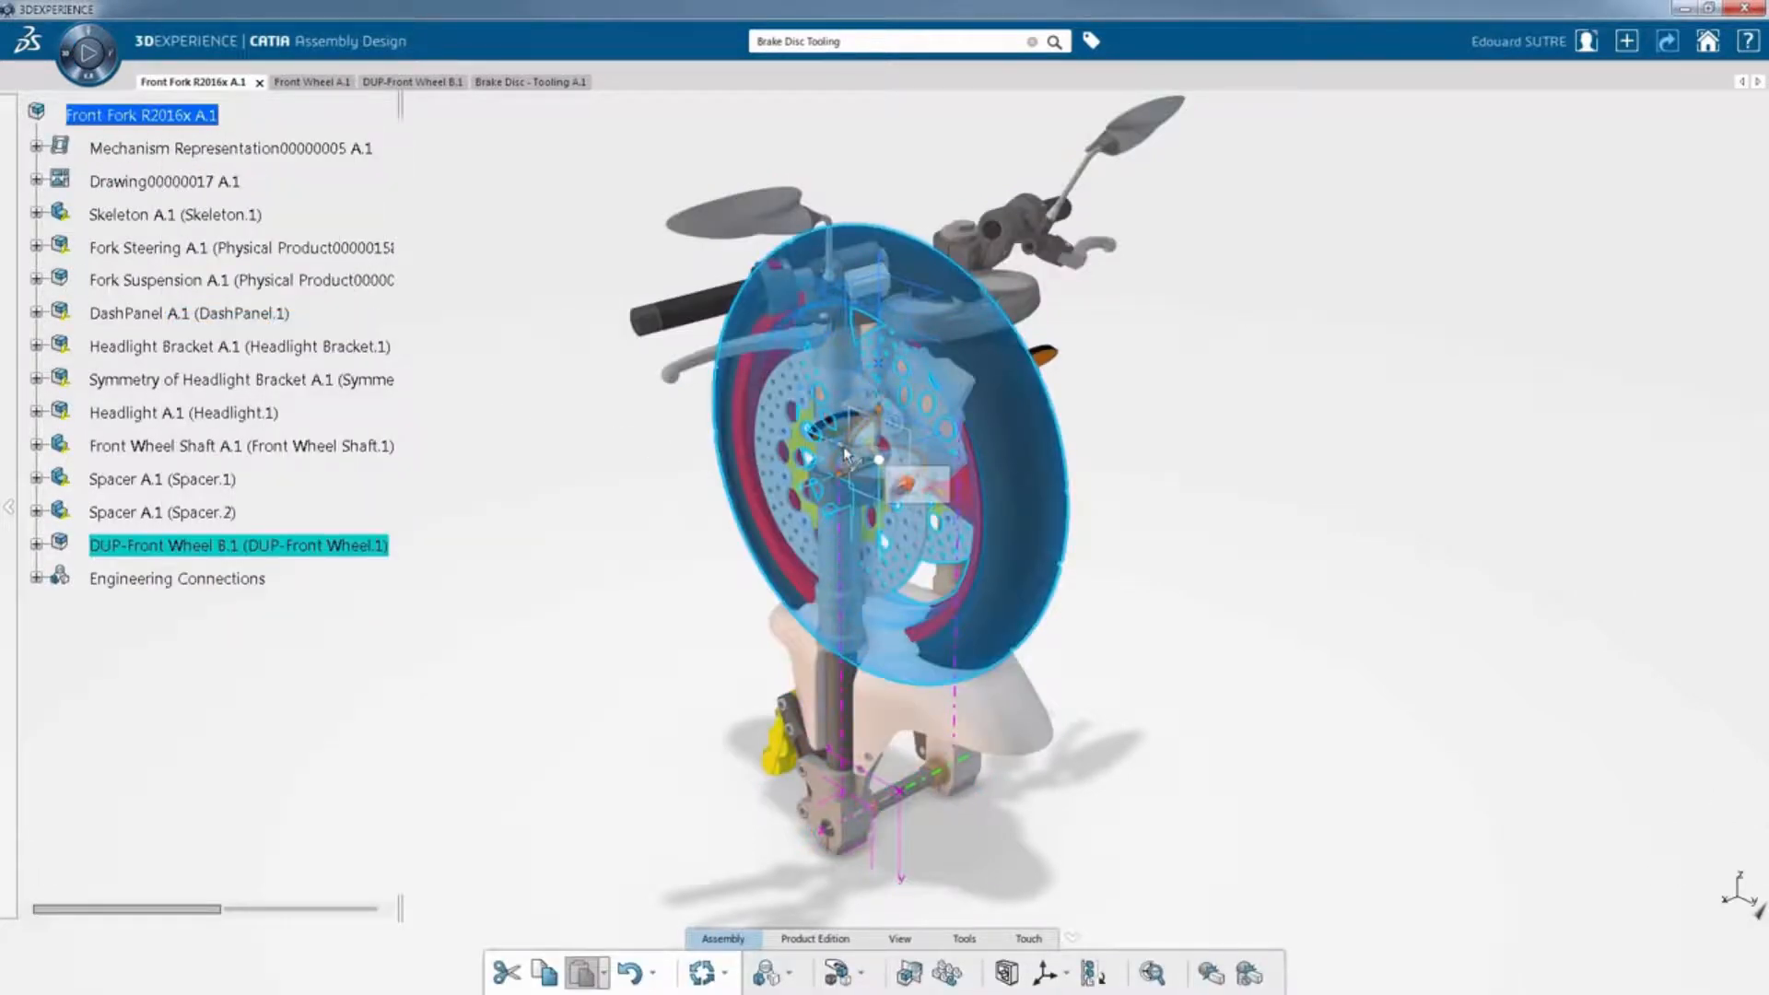
Move the pasted wheel out of the fork so it stands clear beside it.
drag(843, 446, 1281, 717)
click(1387, 433)
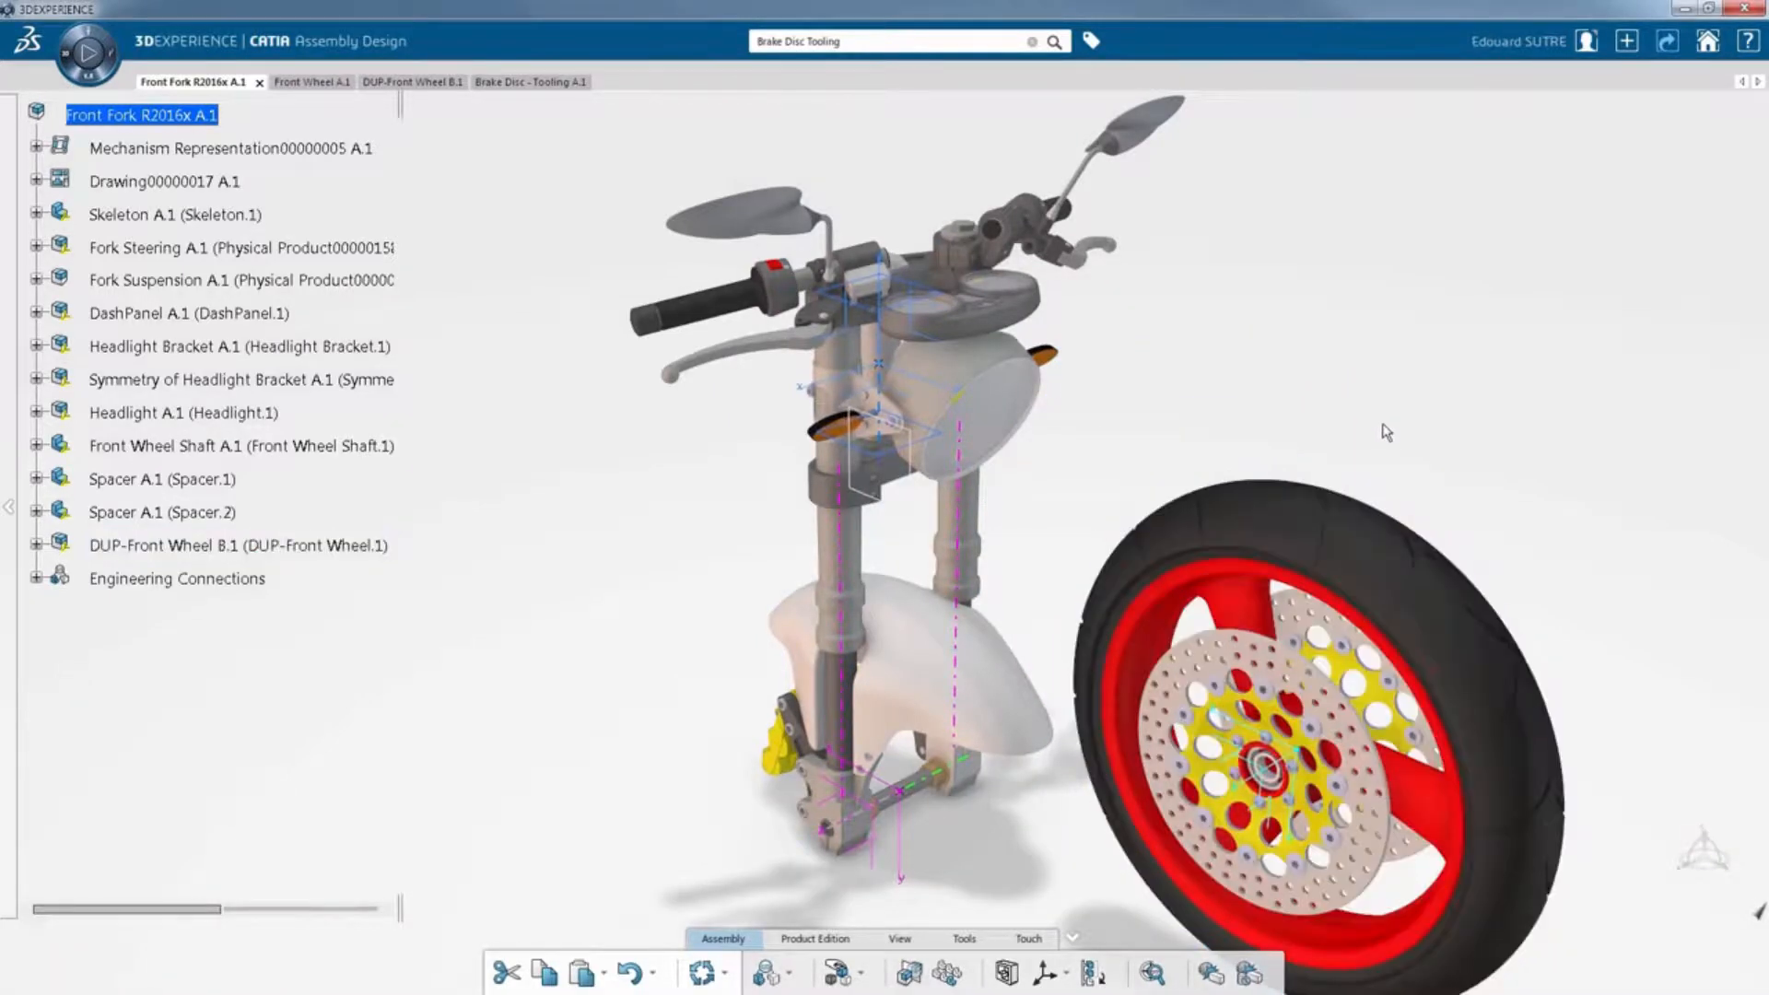
middle_drag(1386, 433, 1343, 446)
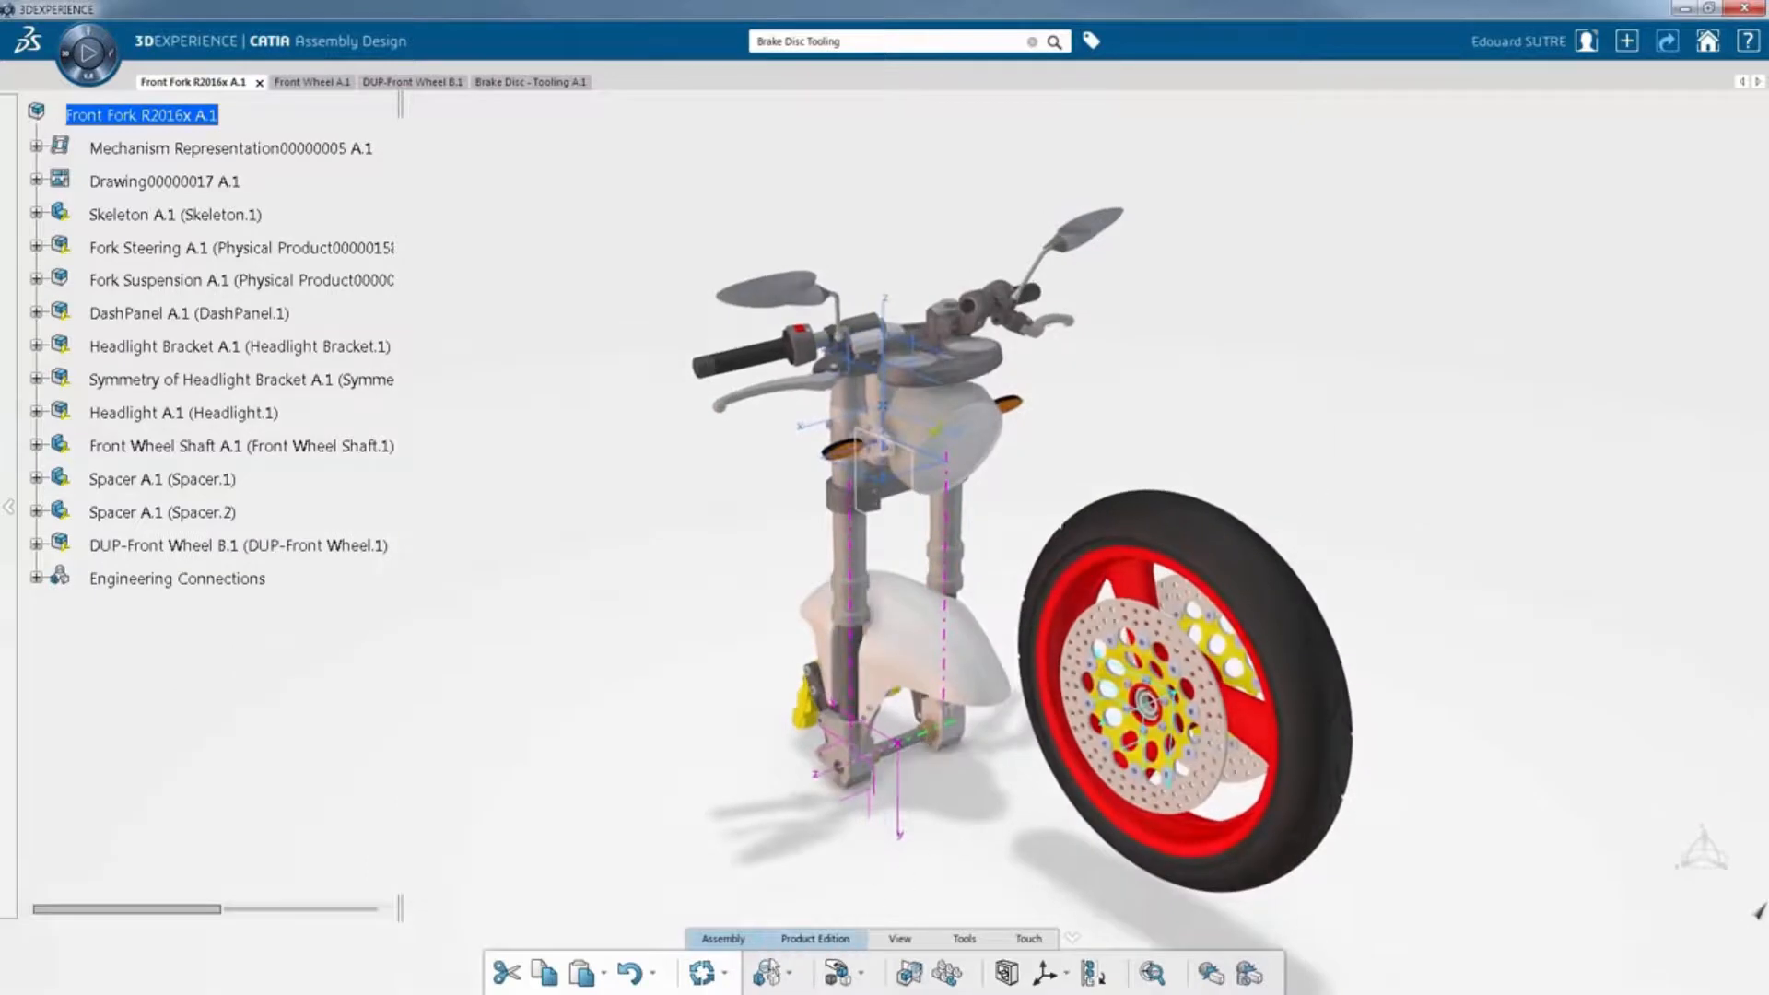
Start a new engineering connection and insert an axis-based Revolute constraint.
click(764, 974)
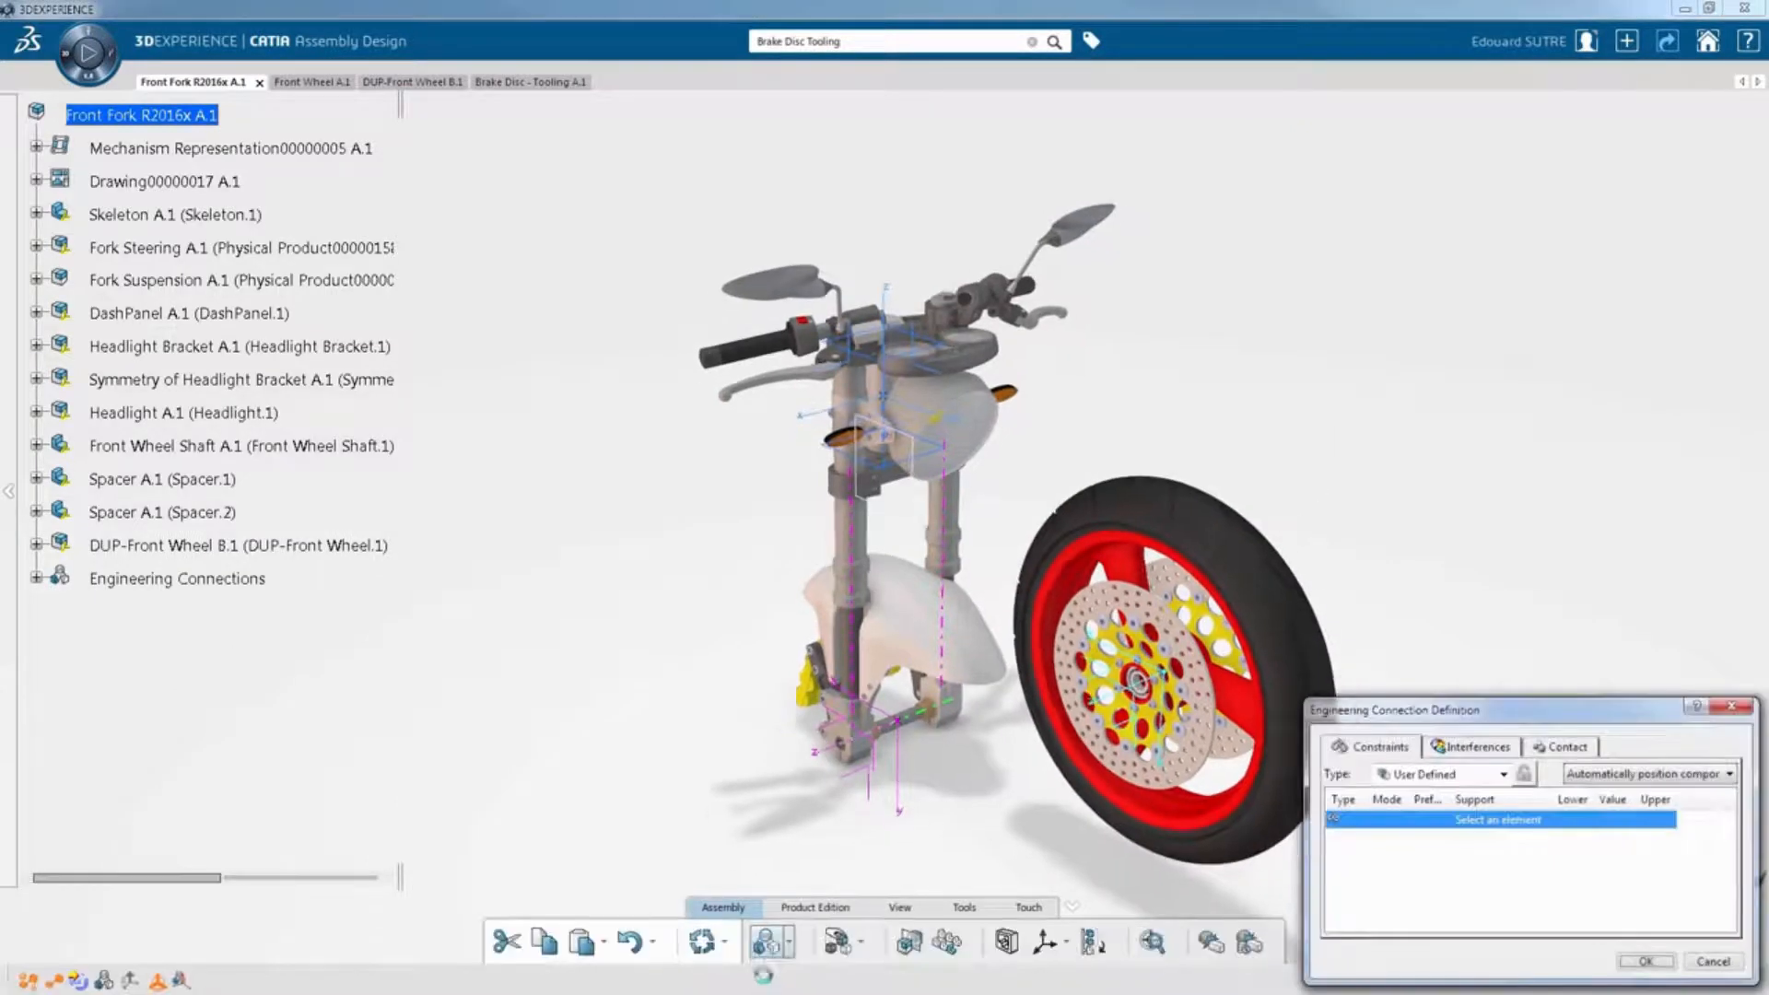
right_click(1339, 823)
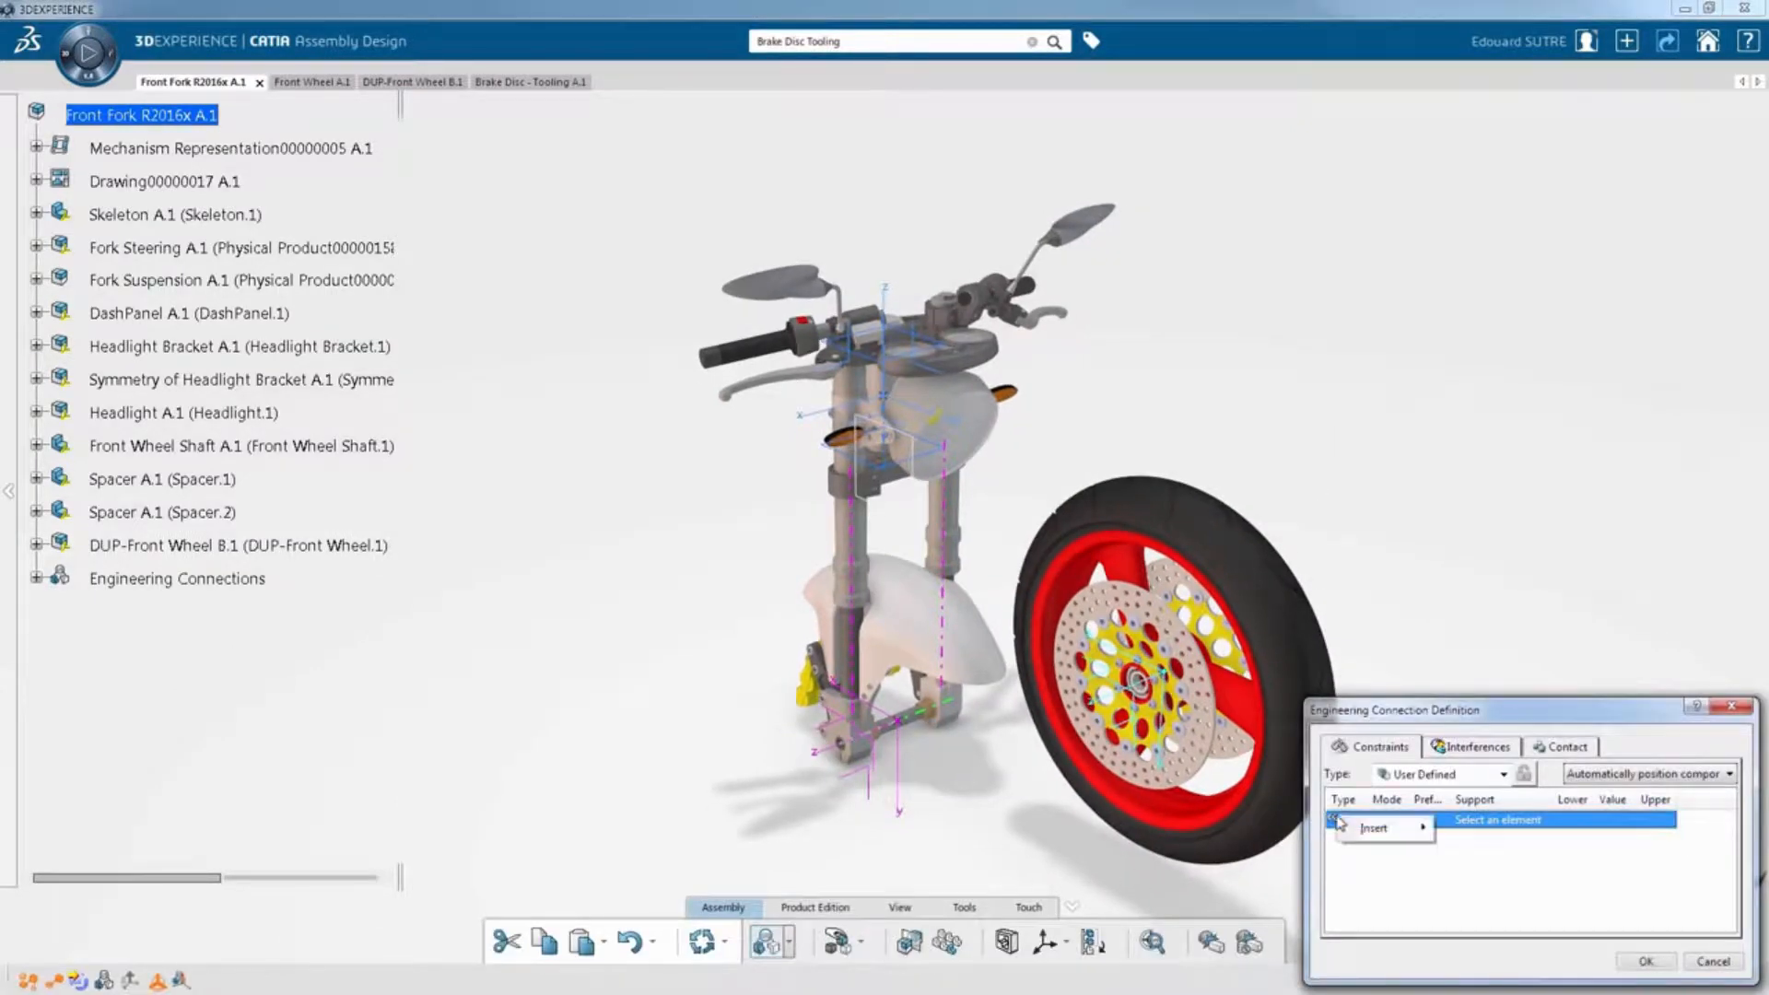
mouse_move(1378, 828)
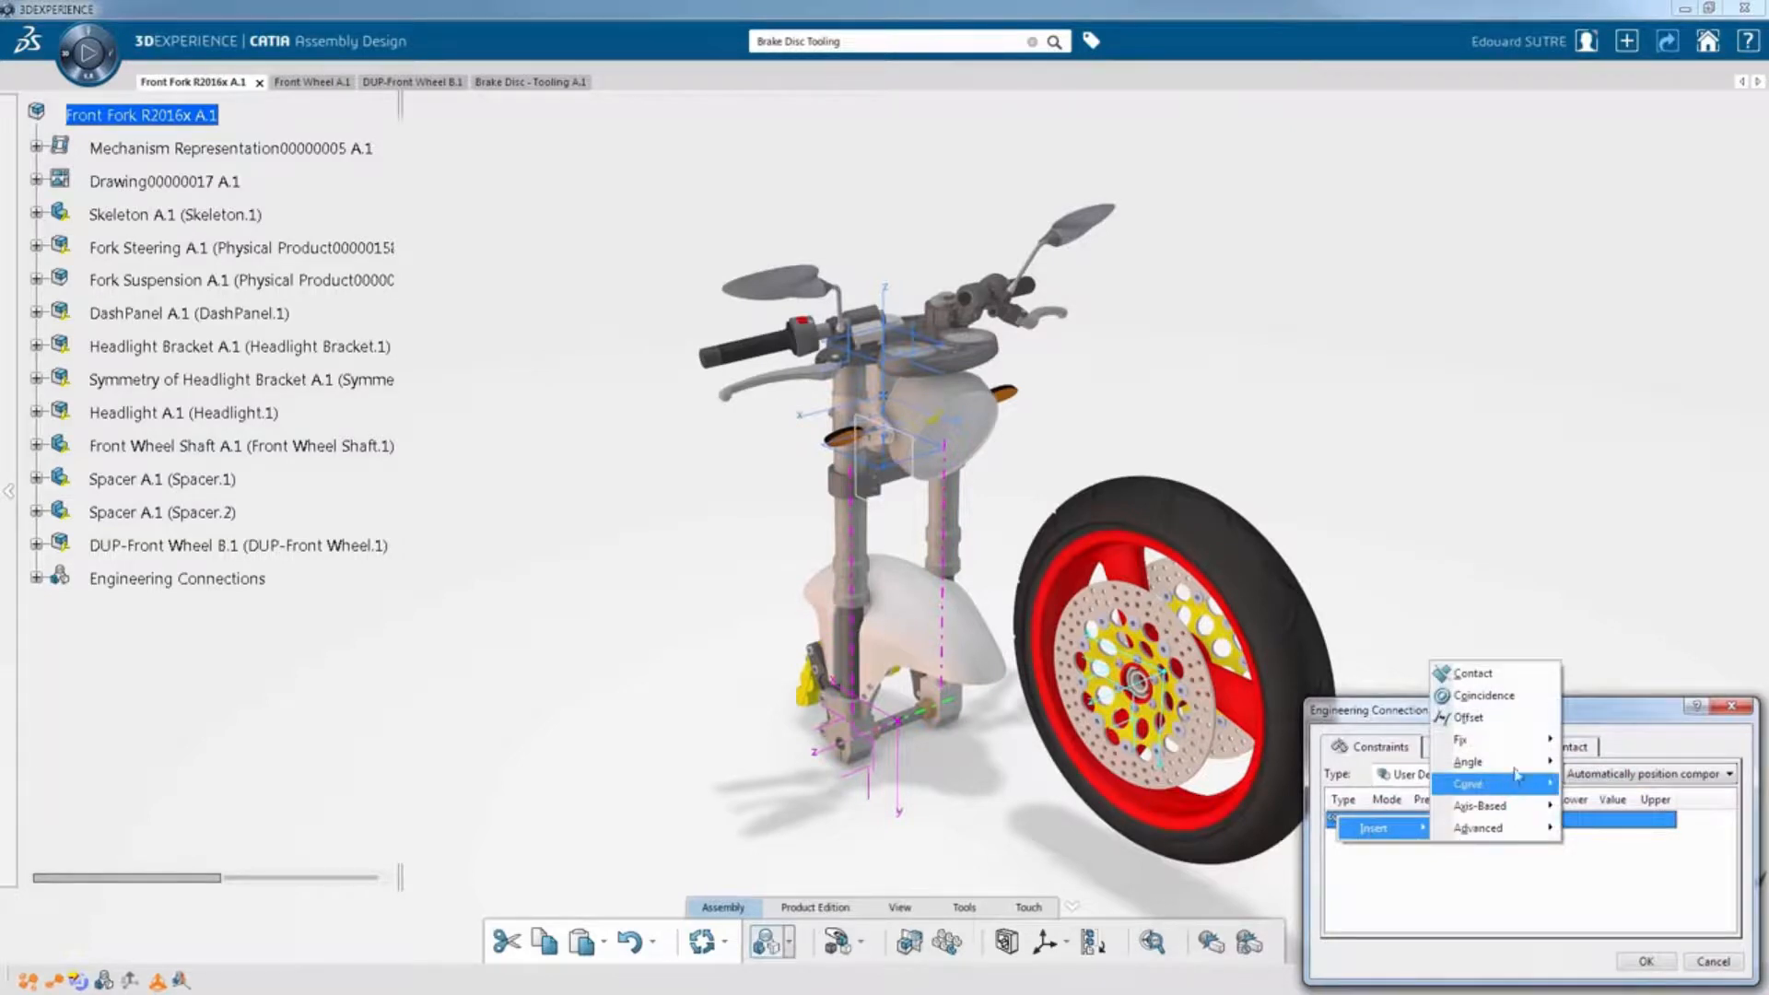
mouse_move(1515, 816)
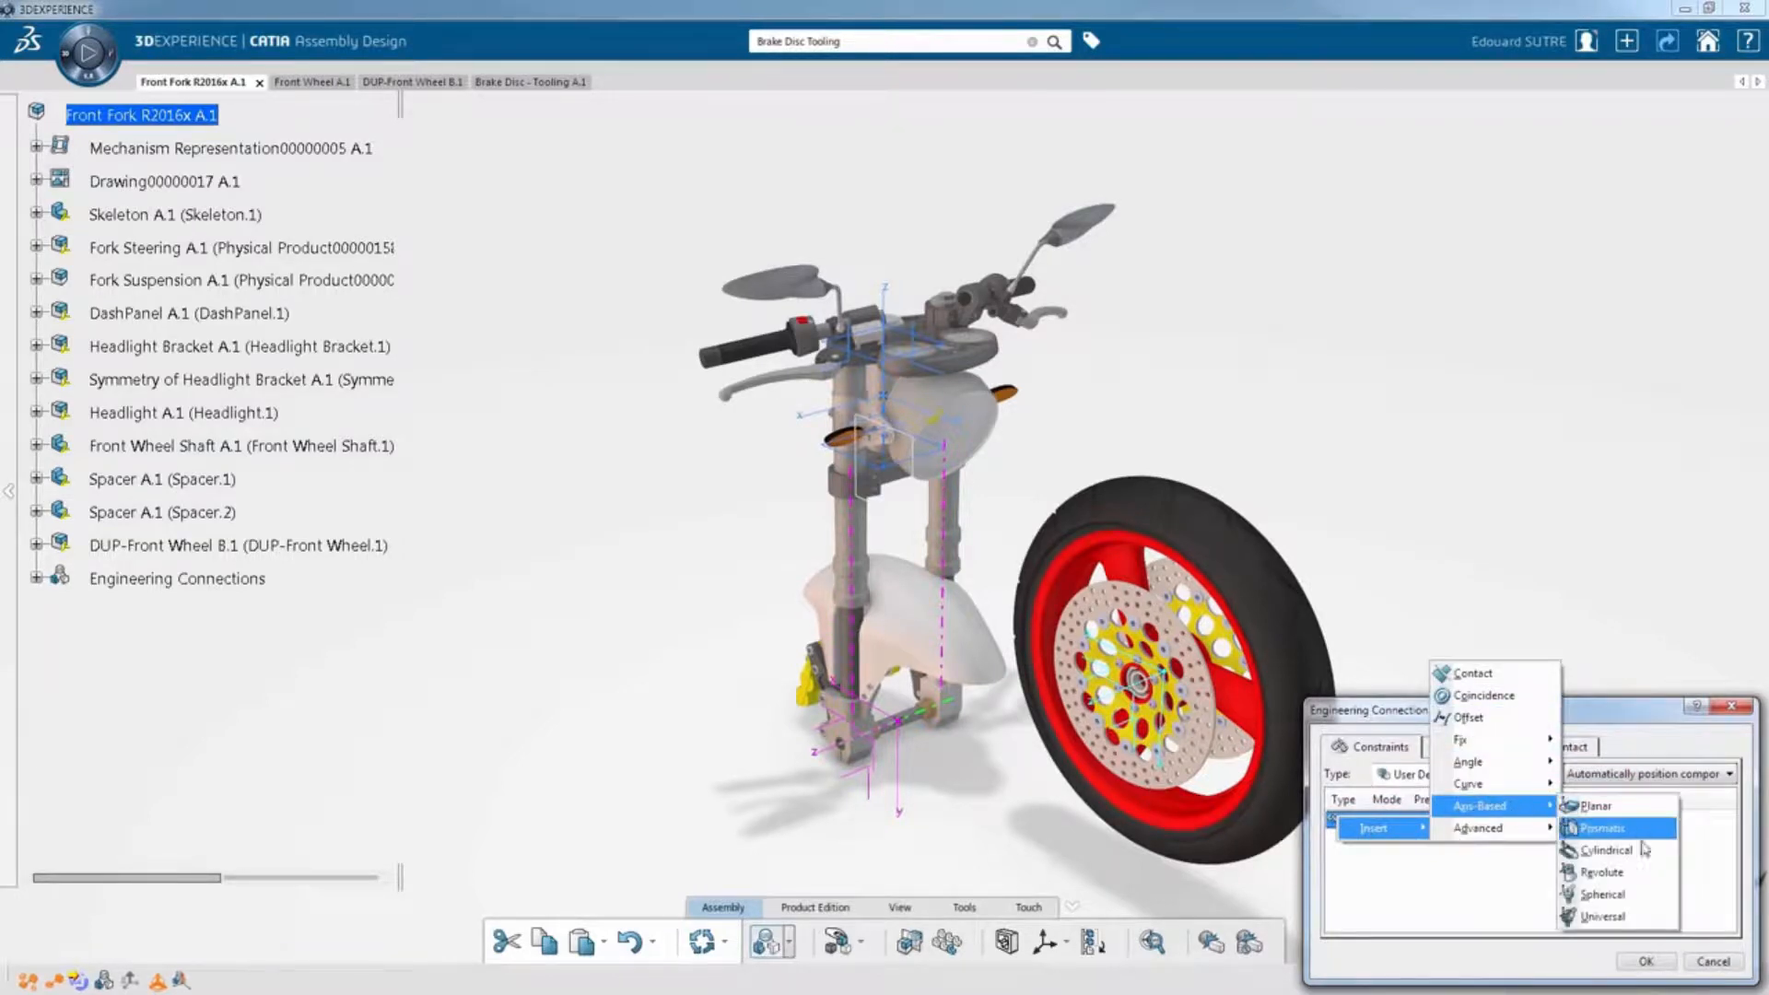
click(1643, 876)
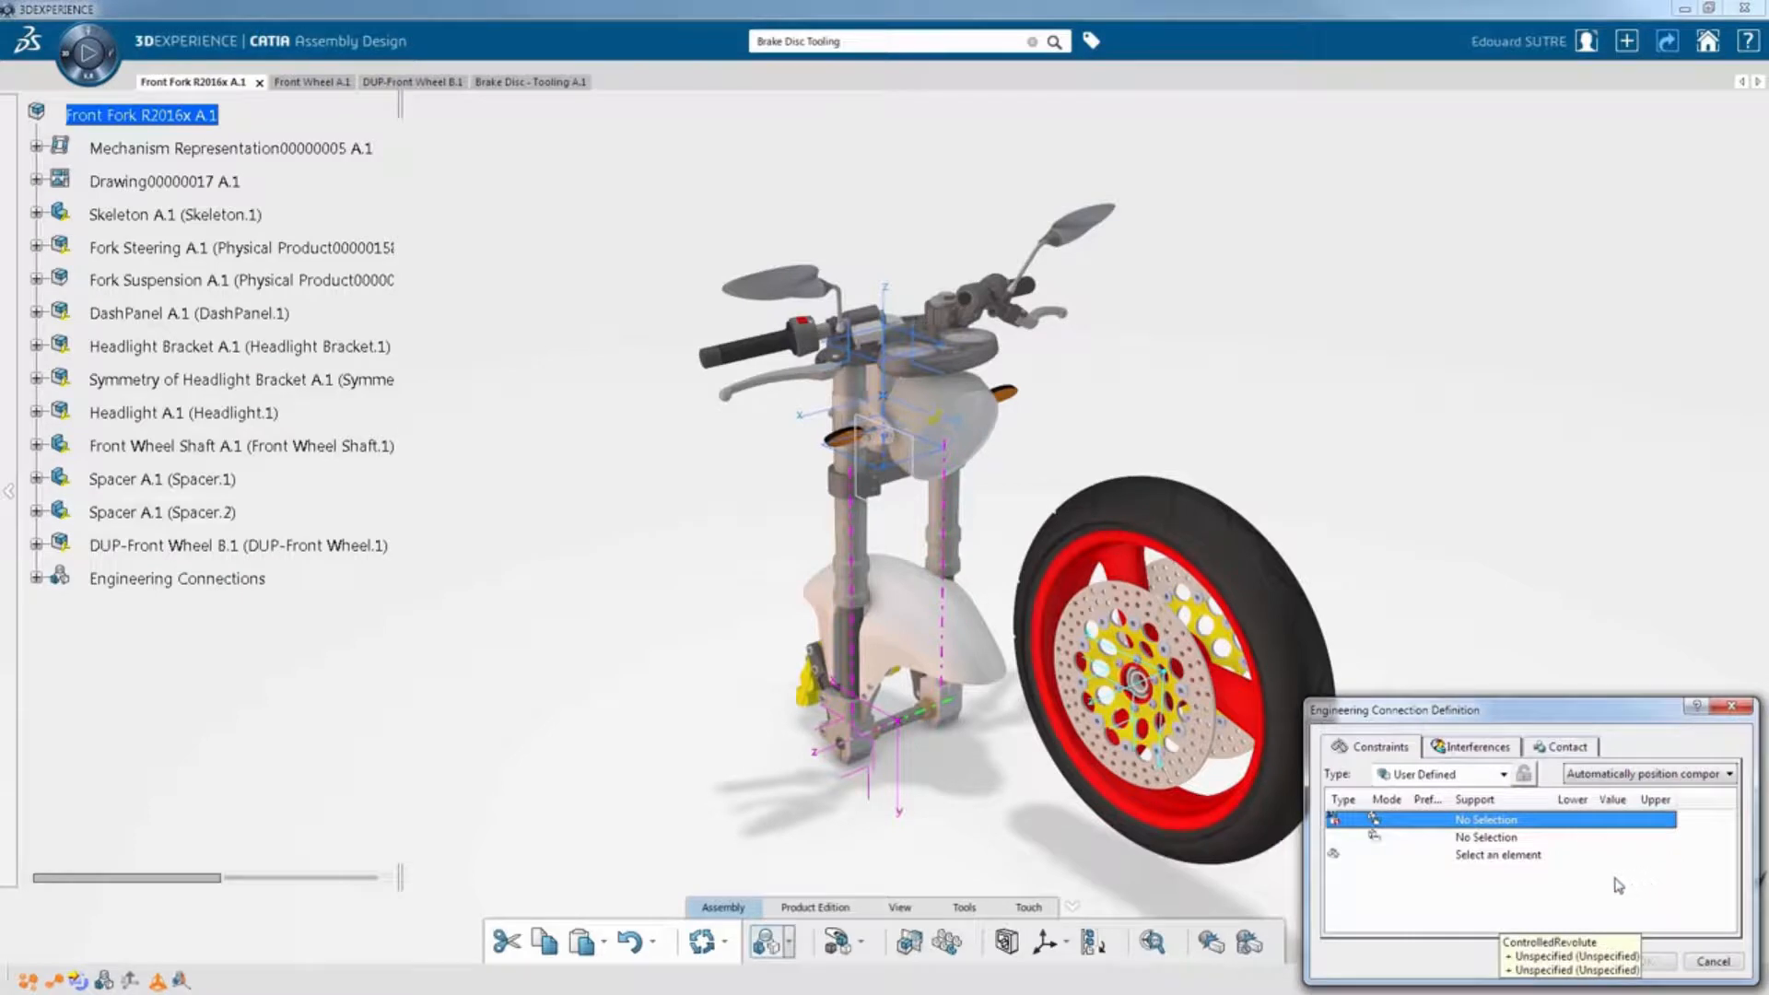
Connect the wheel's Axis System.3 to the fork's Axis System.1 and create the connection without adding an interference specification.
click(1115, 689)
scroll(923, 723, up, 5)
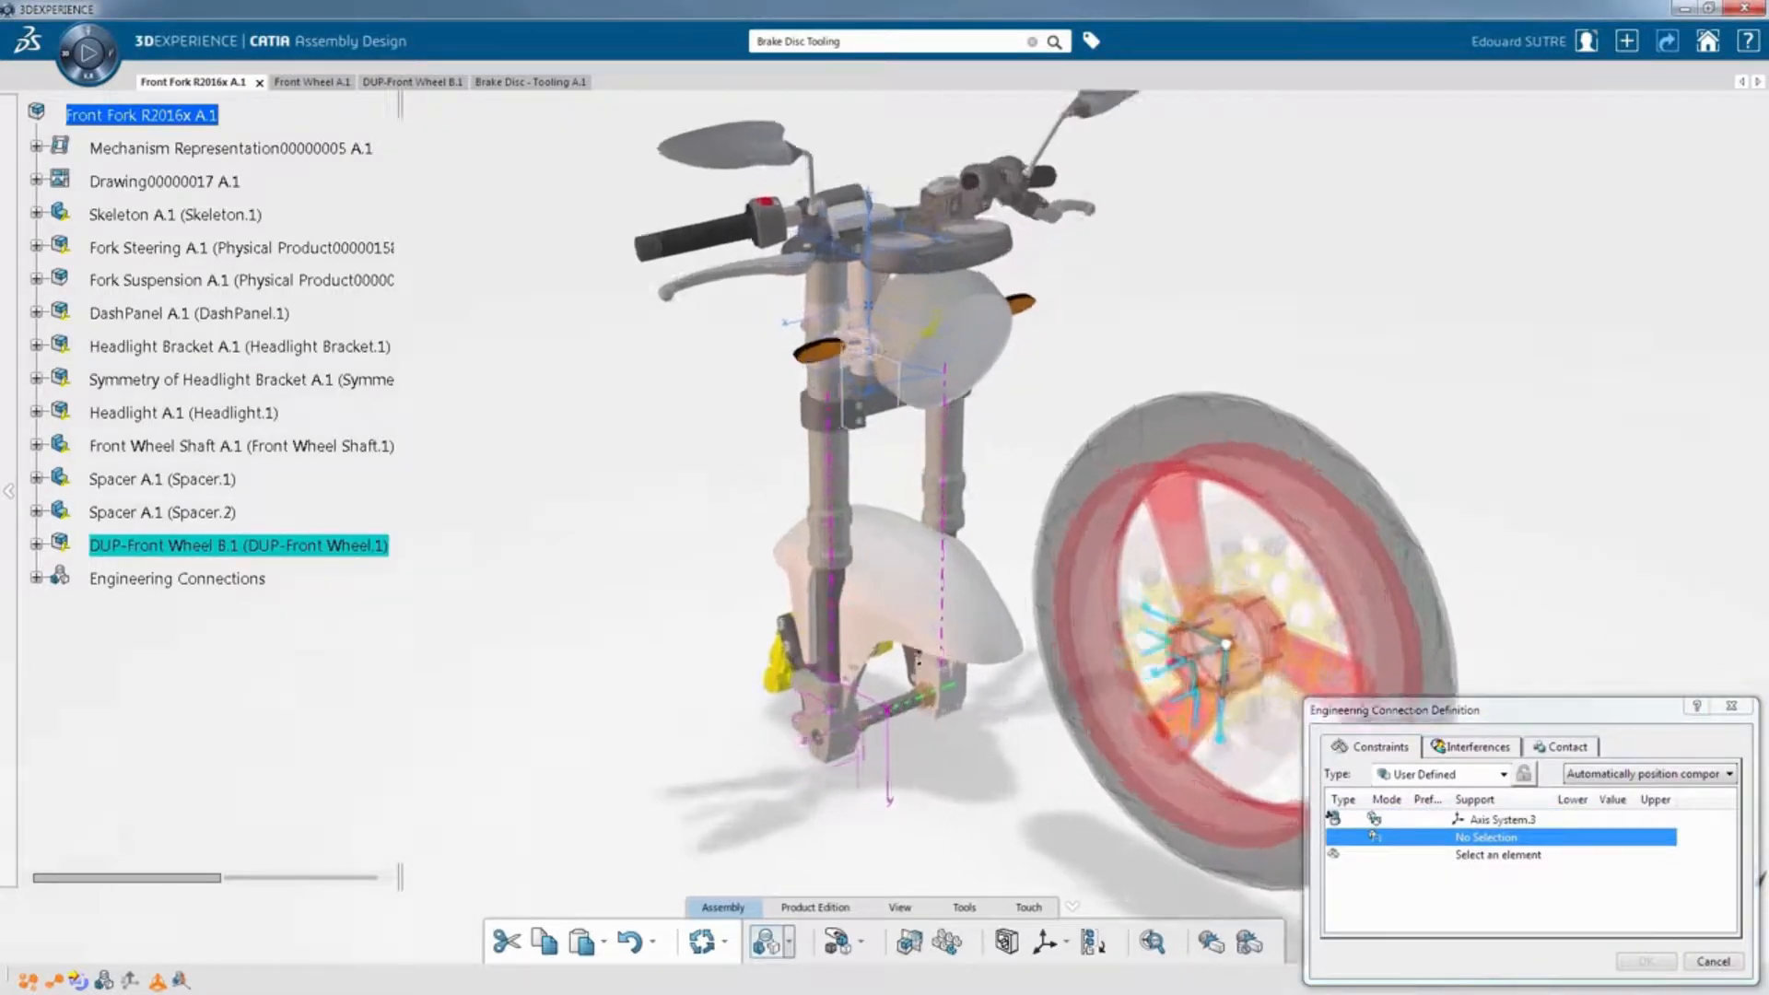
click(872, 771)
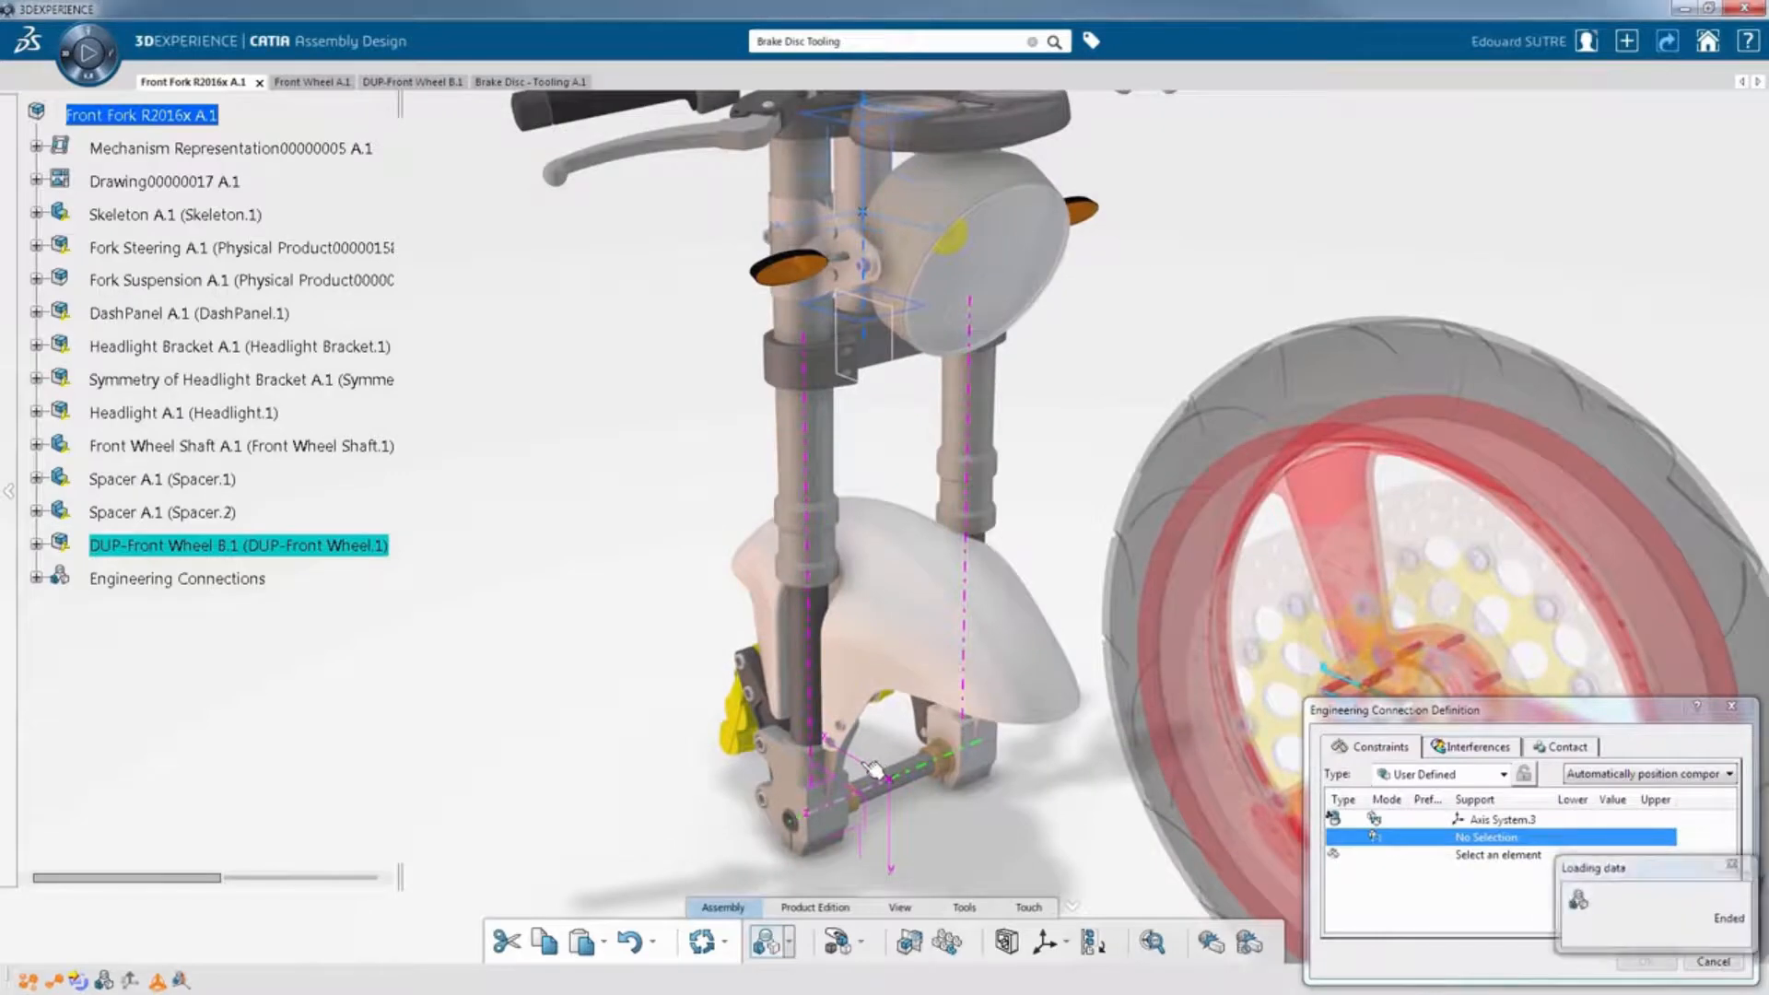
middle_drag(988, 700, 991, 387)
click(1649, 963)
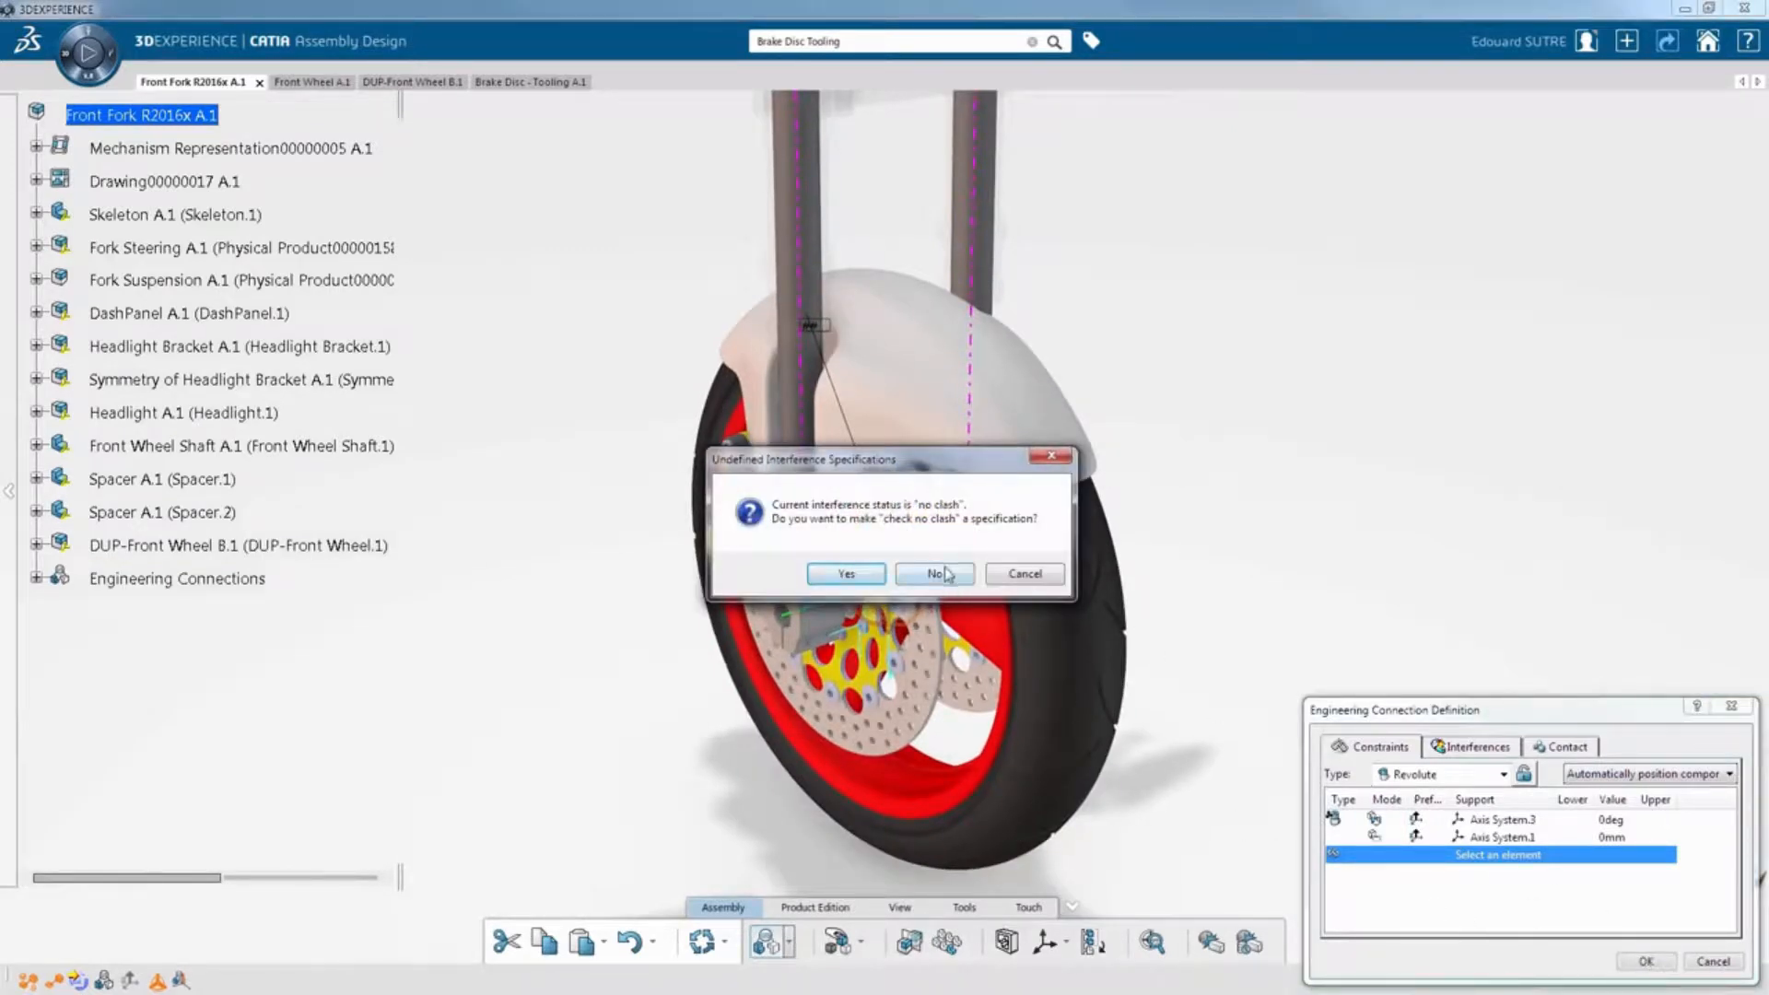
click(935, 574)
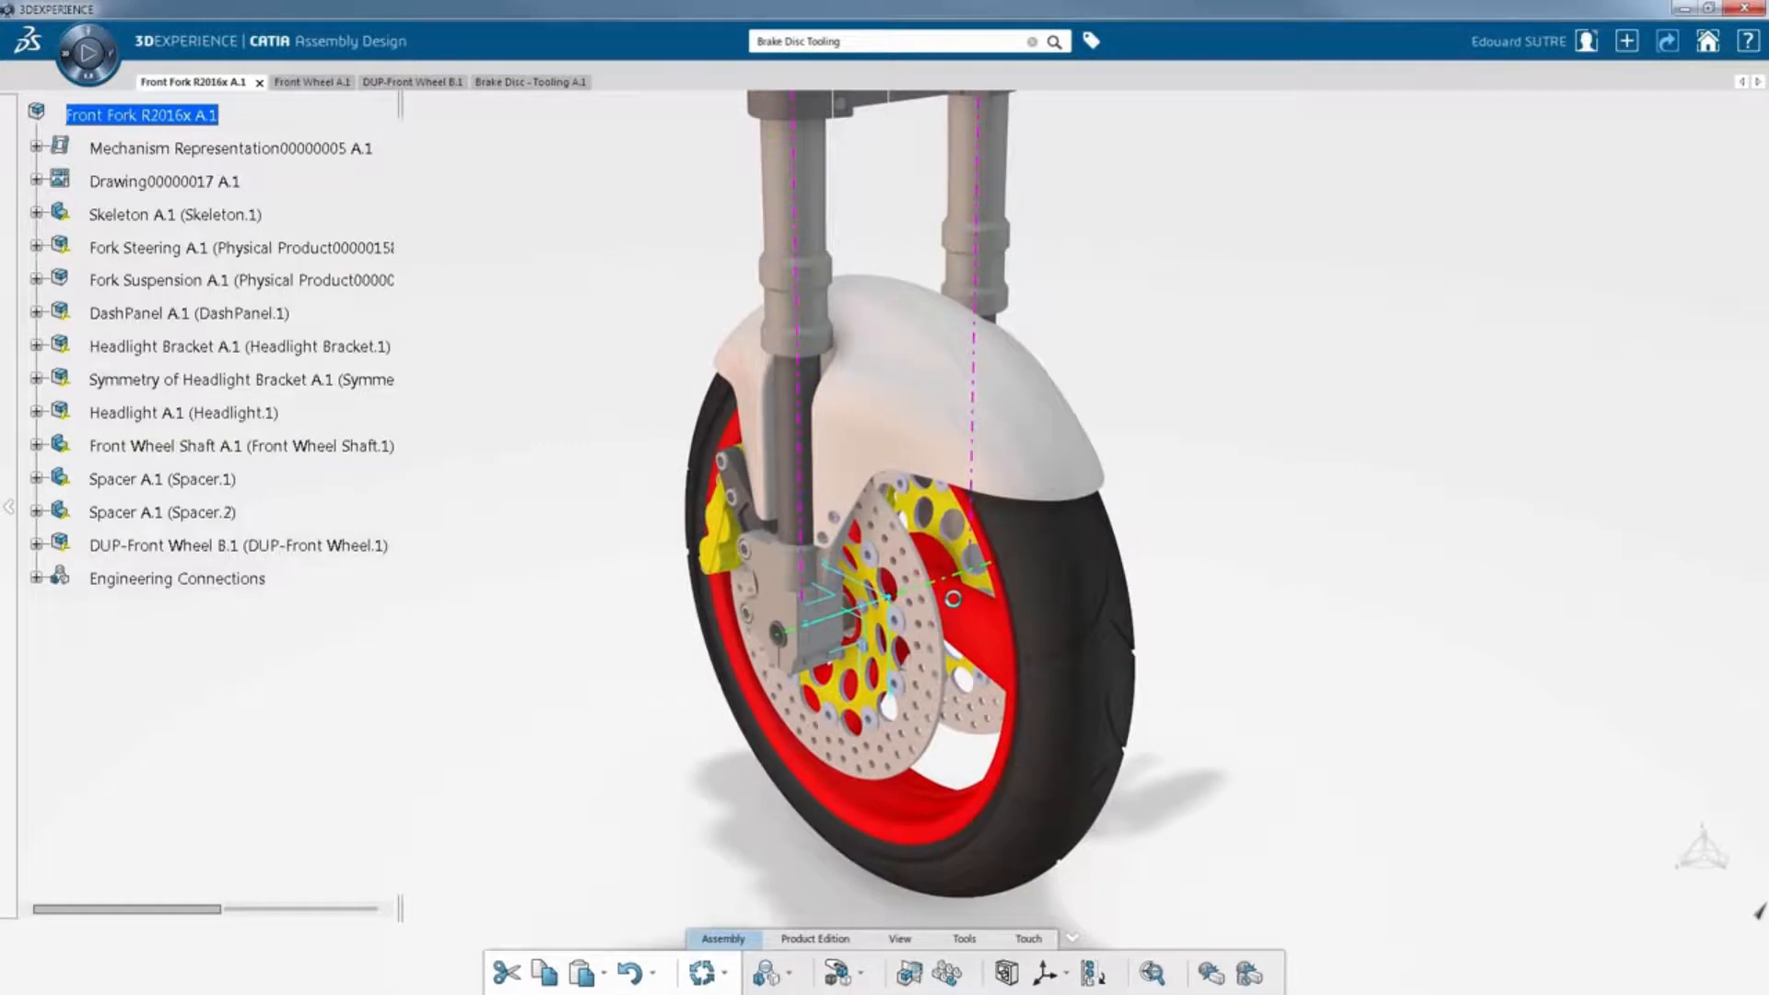
Display the front fork assembly in Shading with Material.
click(900, 938)
click(1096, 973)
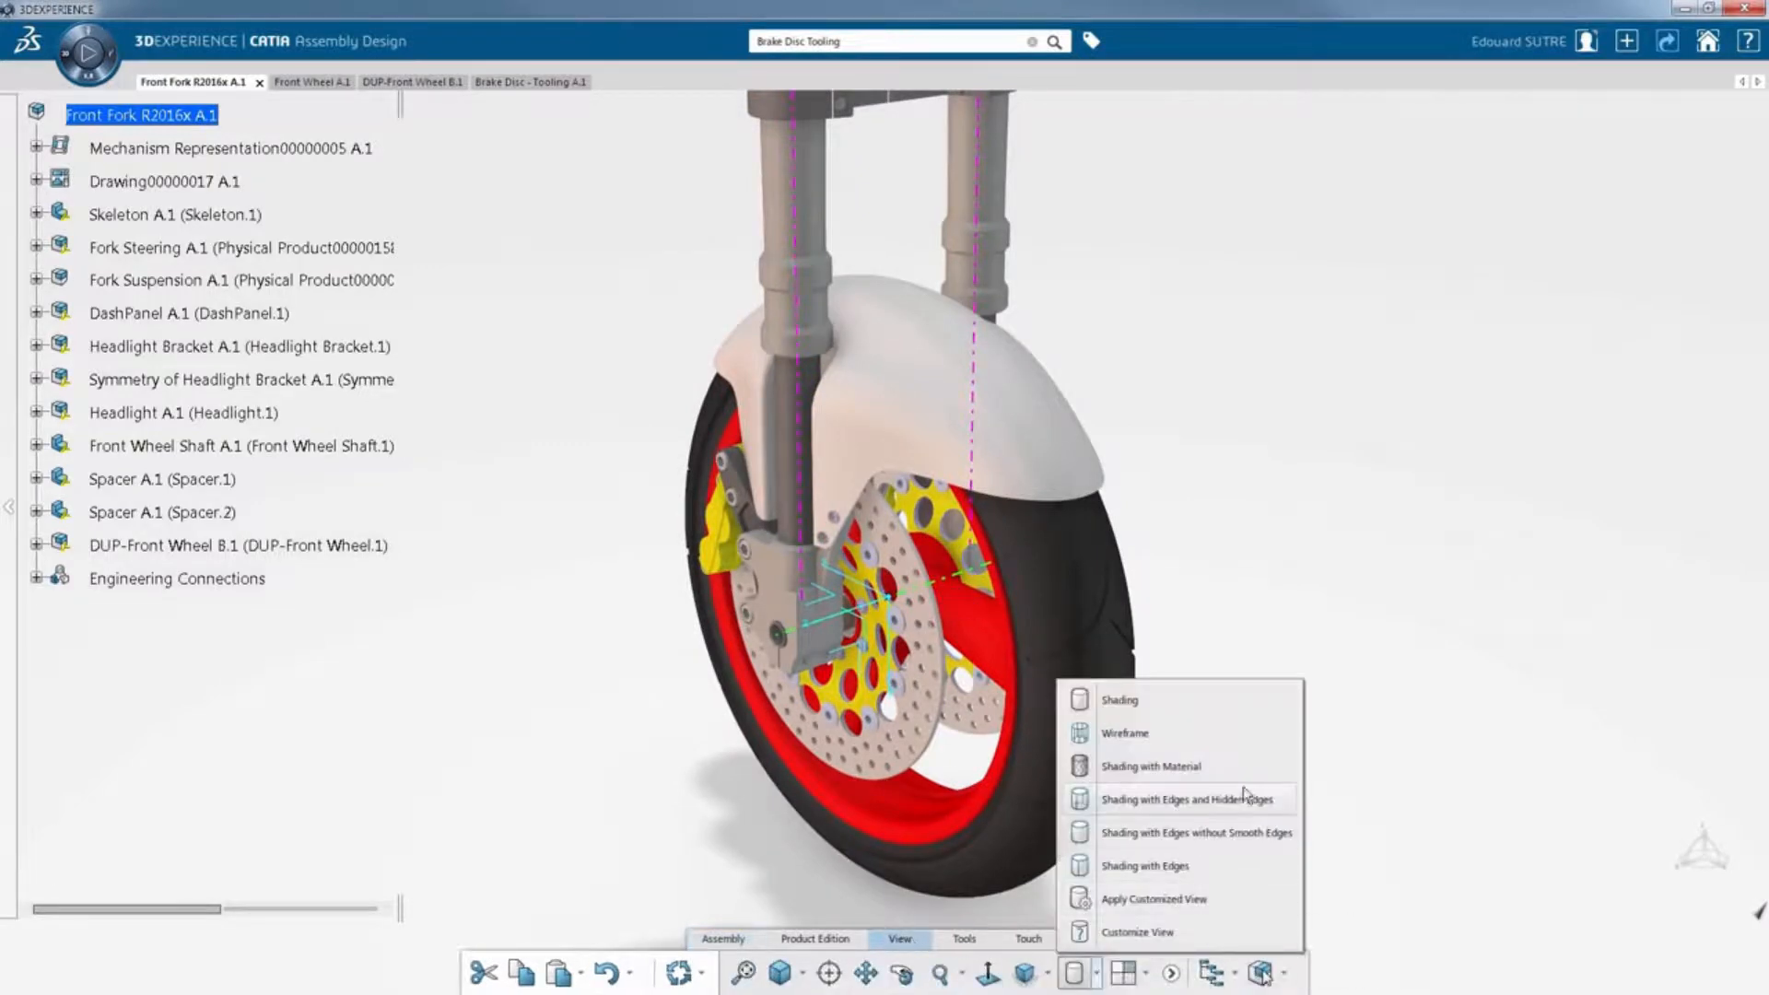
click(1256, 767)
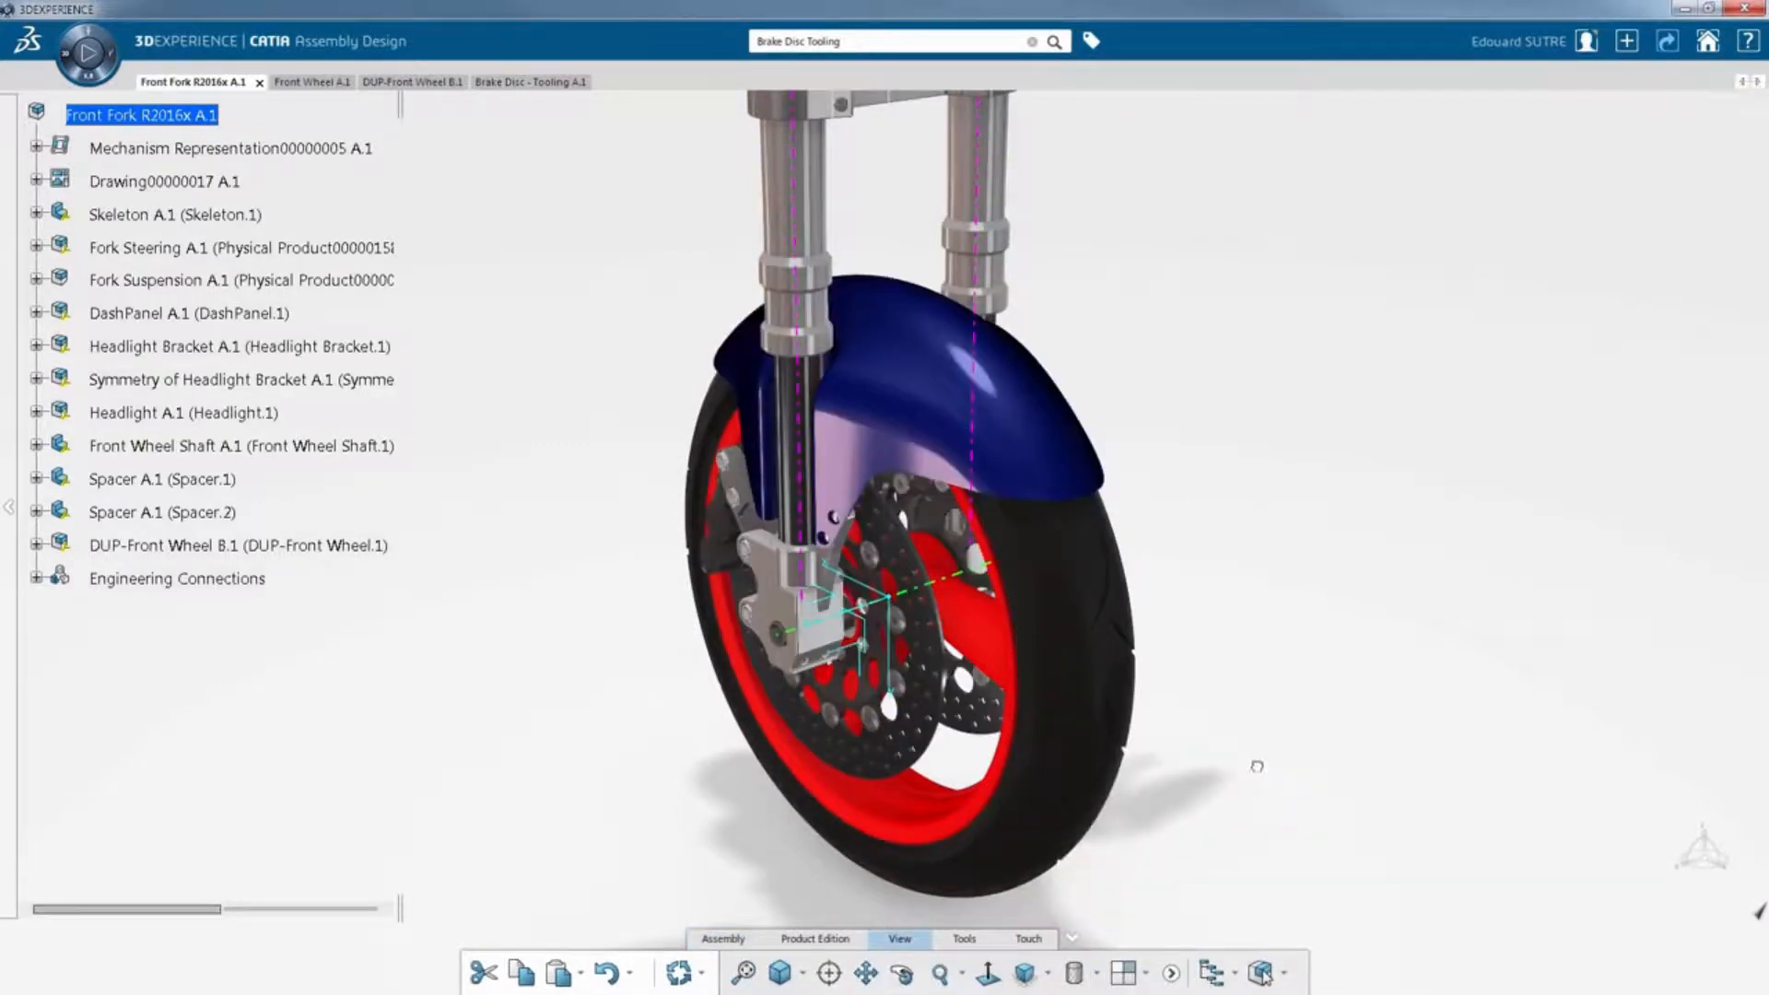
middle_drag(899, 362, 976, 599)
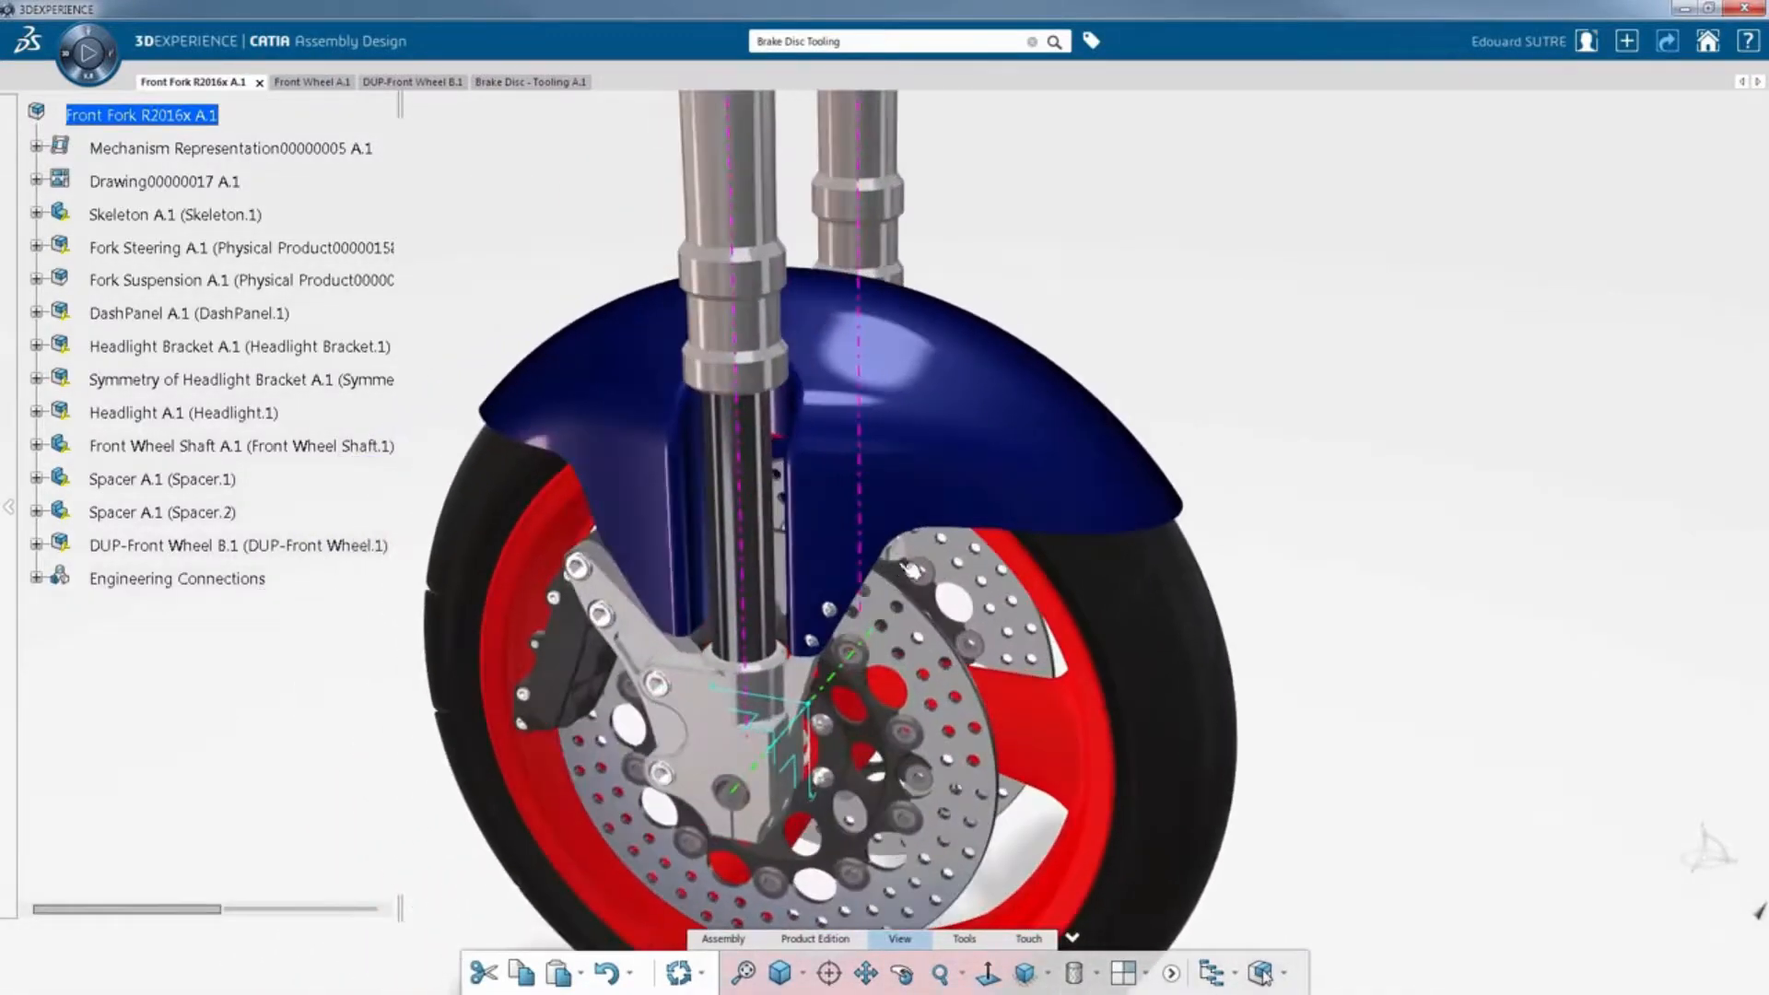
Apply the Metal Glossy Sanded Silver covering material to the wheel's rim.
click(972, 940)
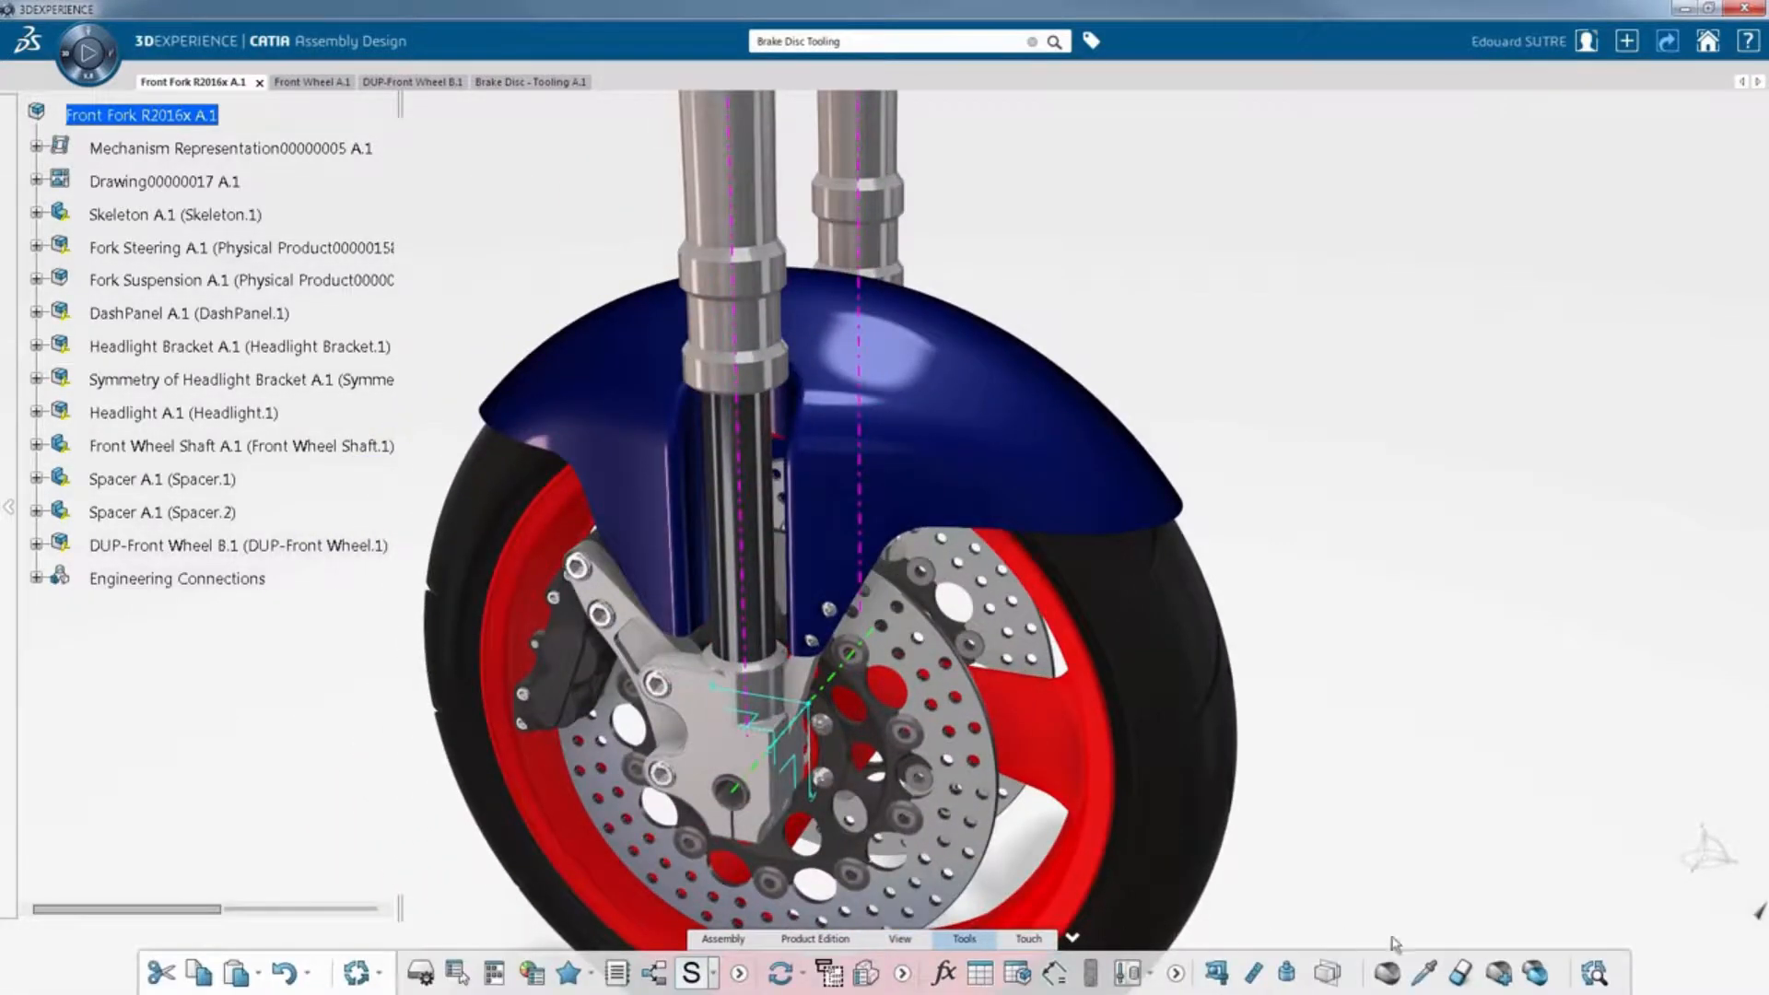
click(1424, 975)
click(1026, 727)
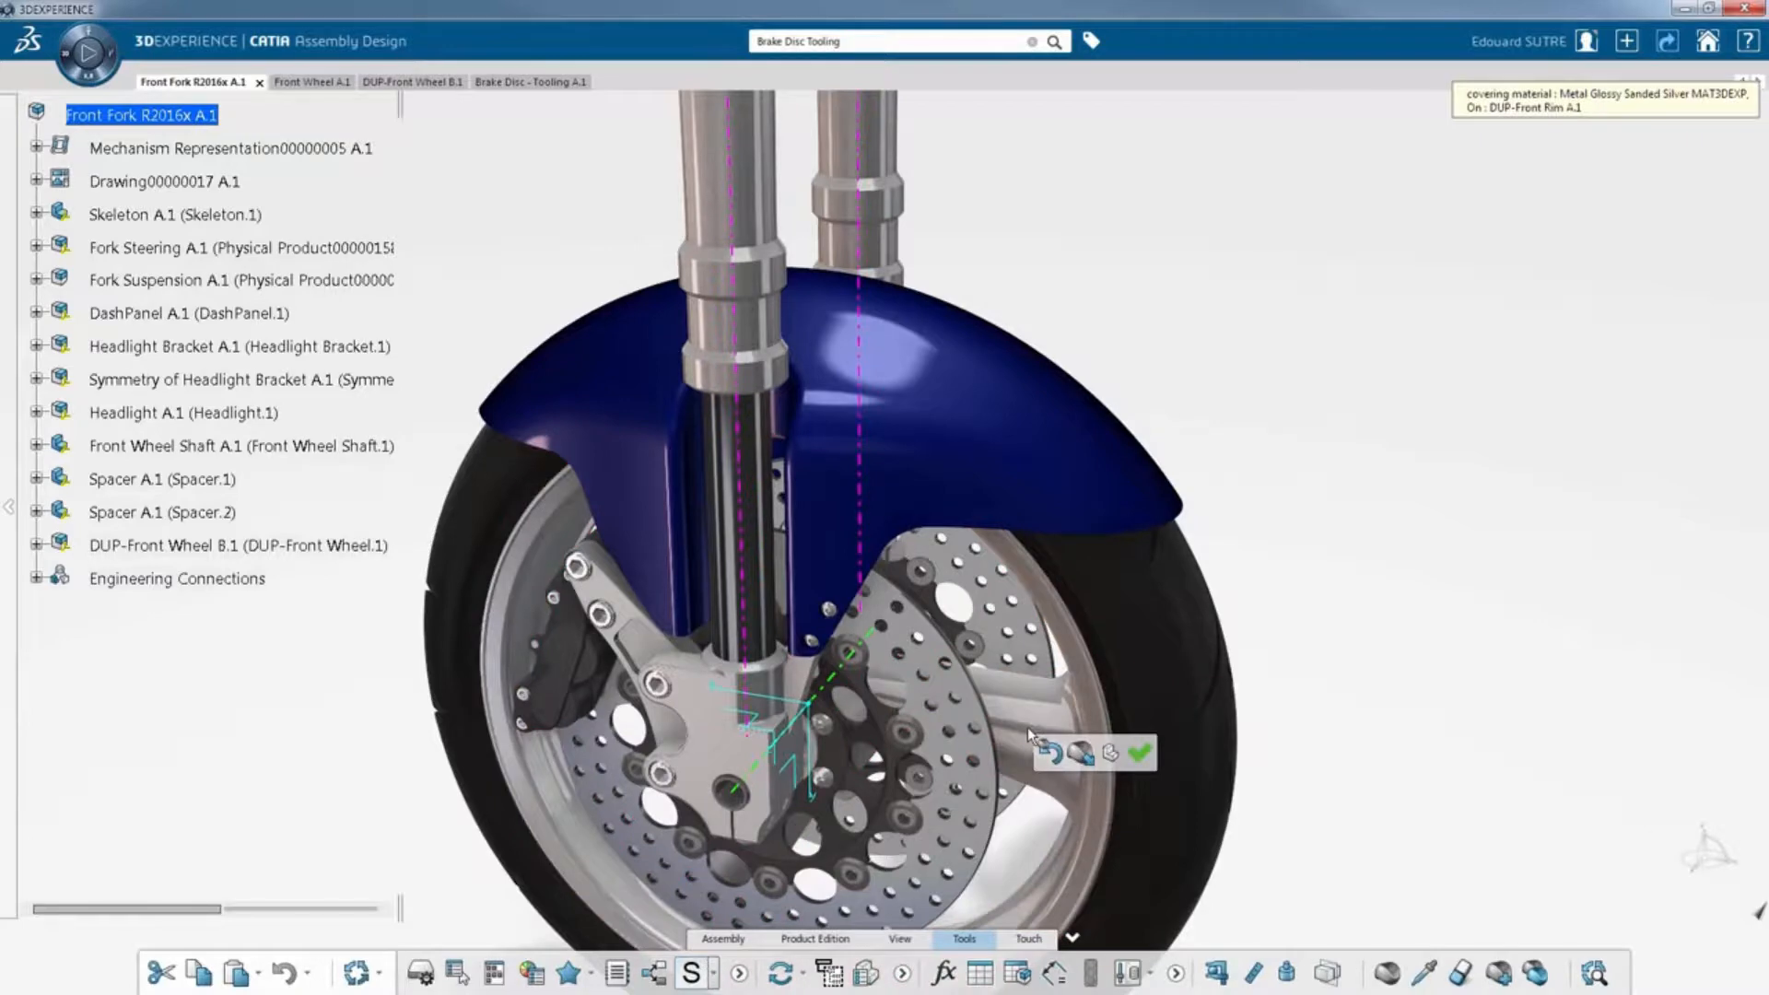
click(1139, 755)
middle_drag(930, 785, 886, 536)
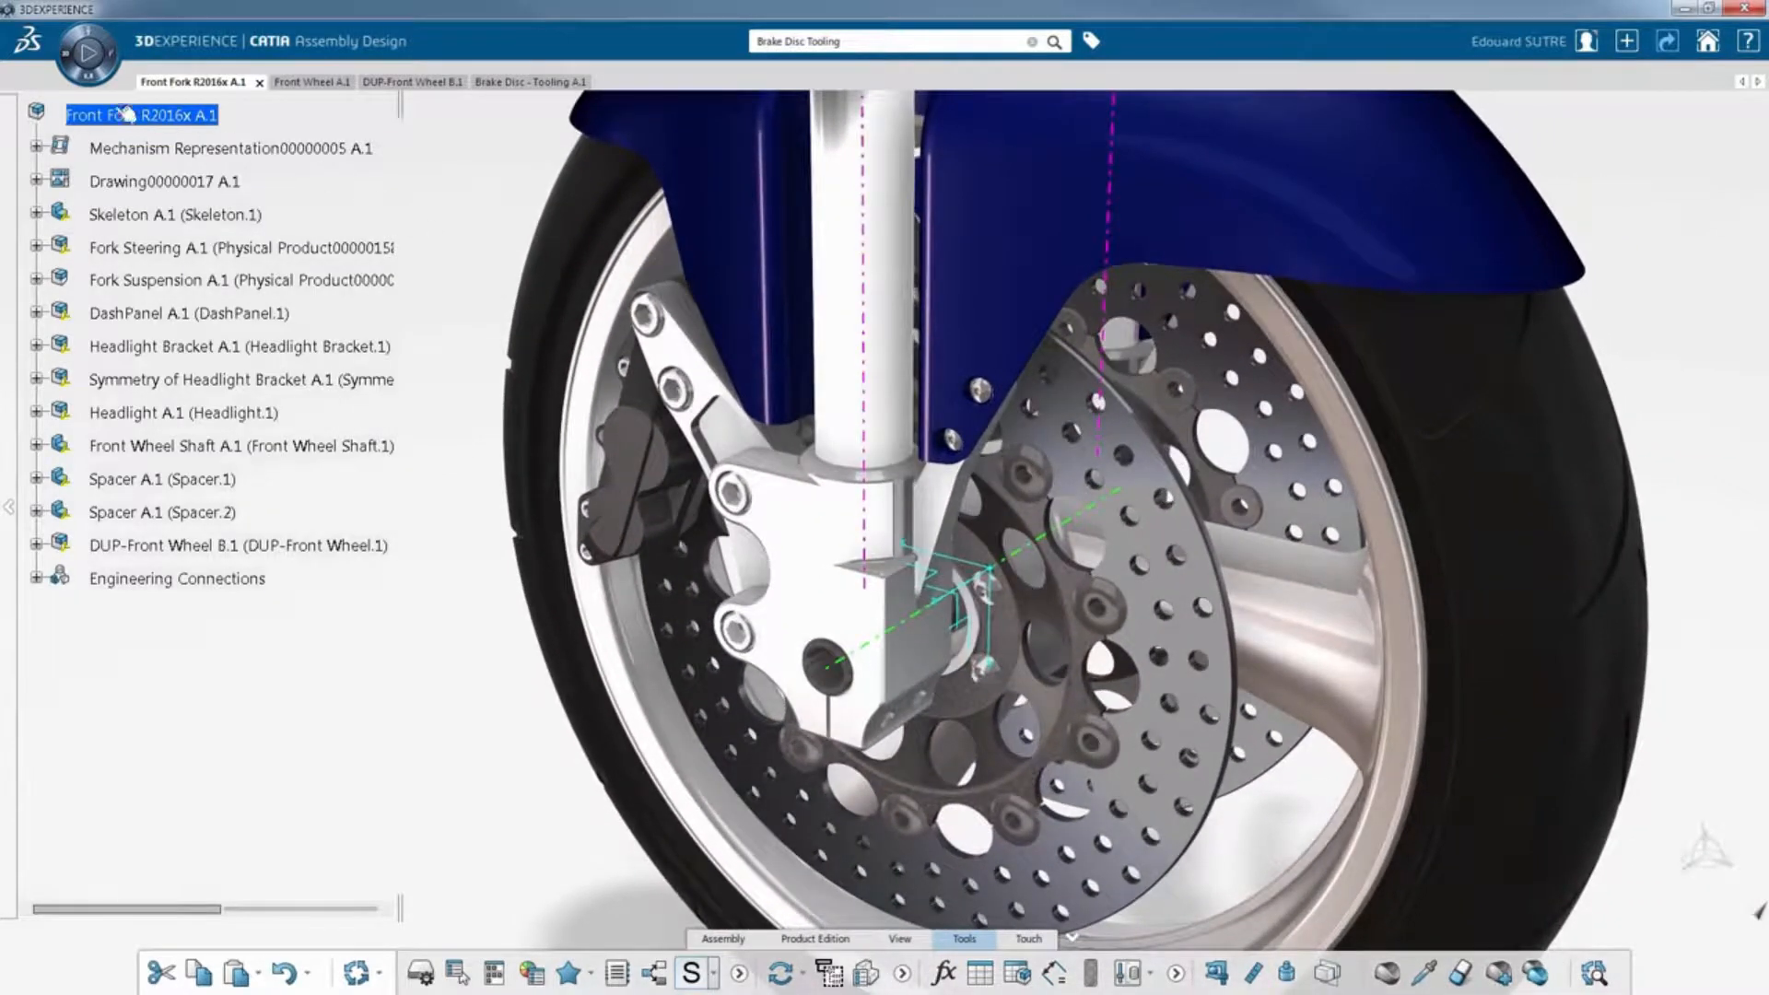
In Mechanical Systems Design, include the Revolute.15 joint in the fork mechanism, driven by Angle 1, and update the mechanism status.
click(65, 55)
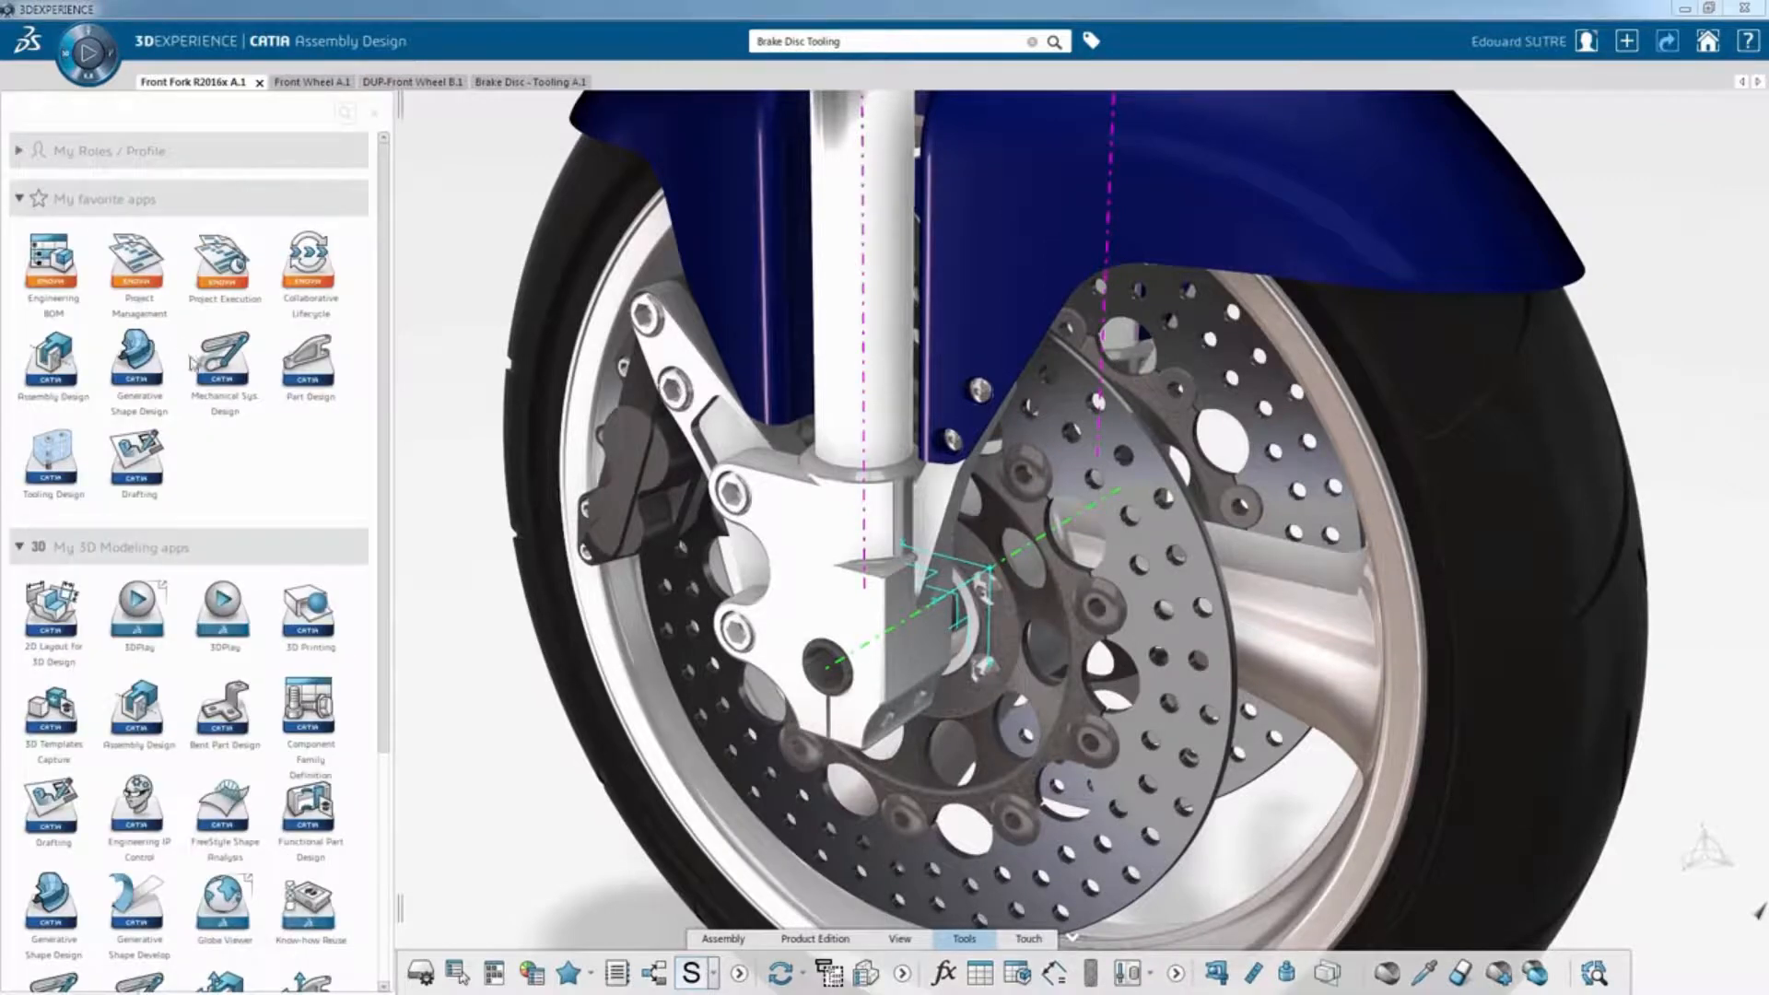
click(222, 364)
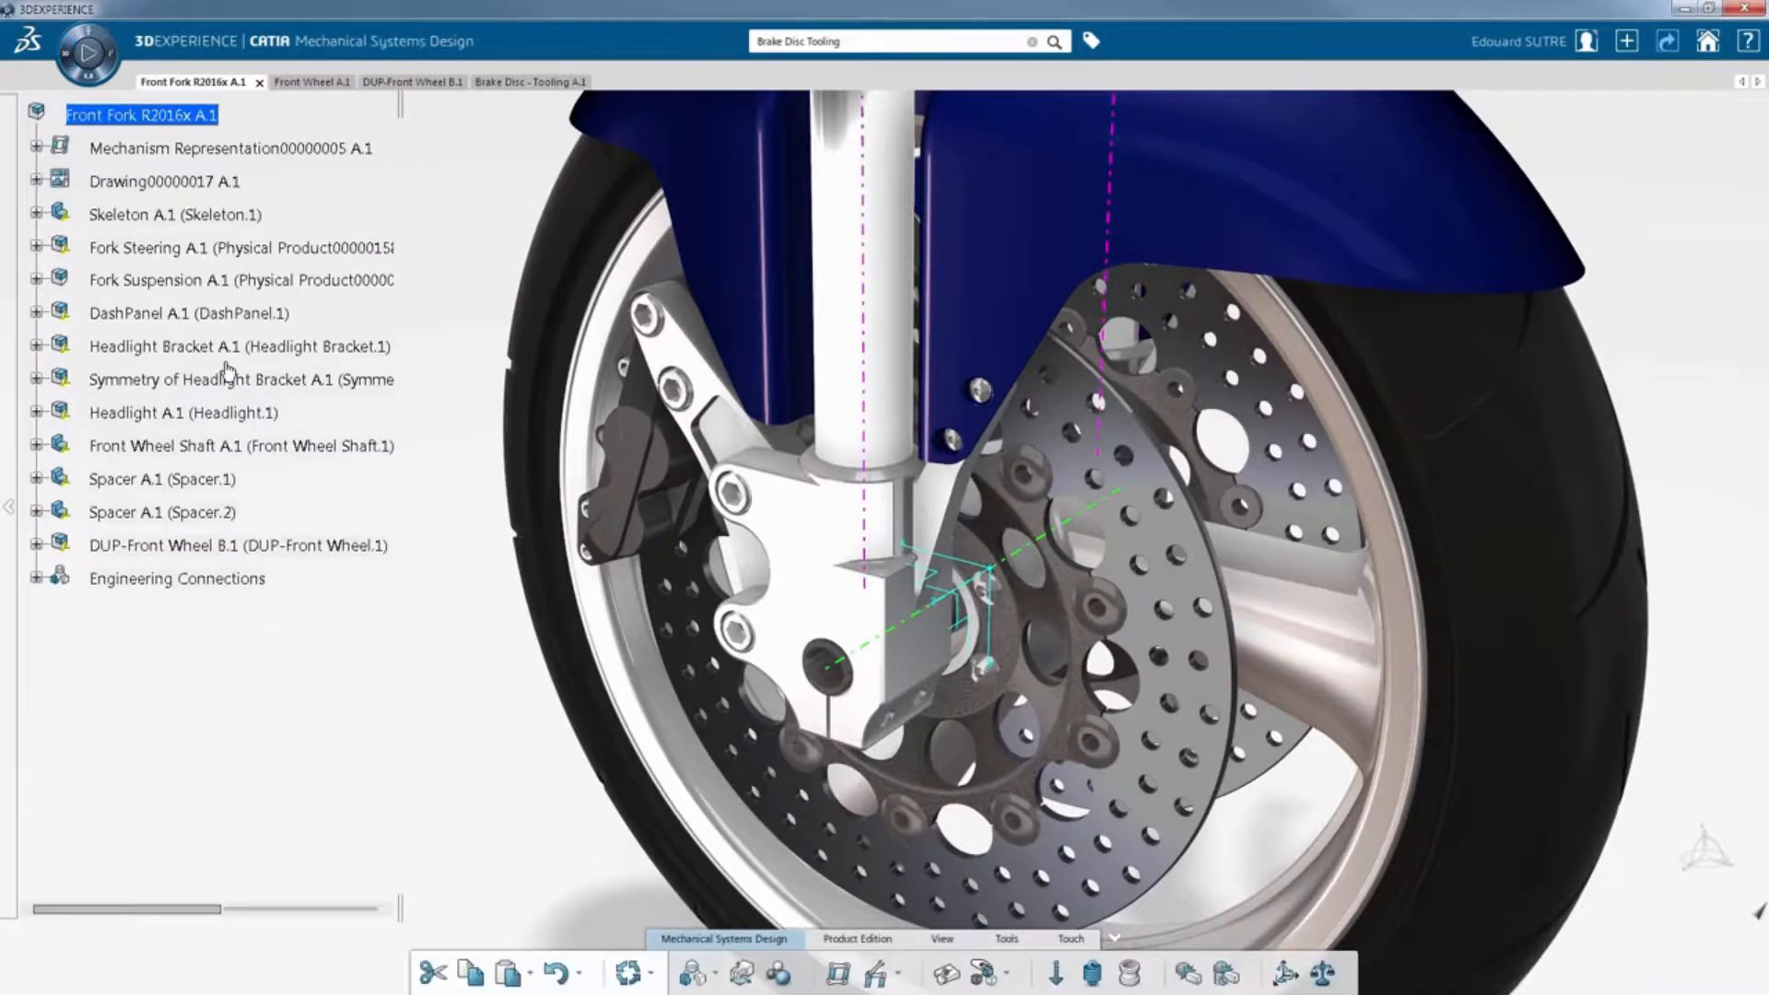
click(881, 978)
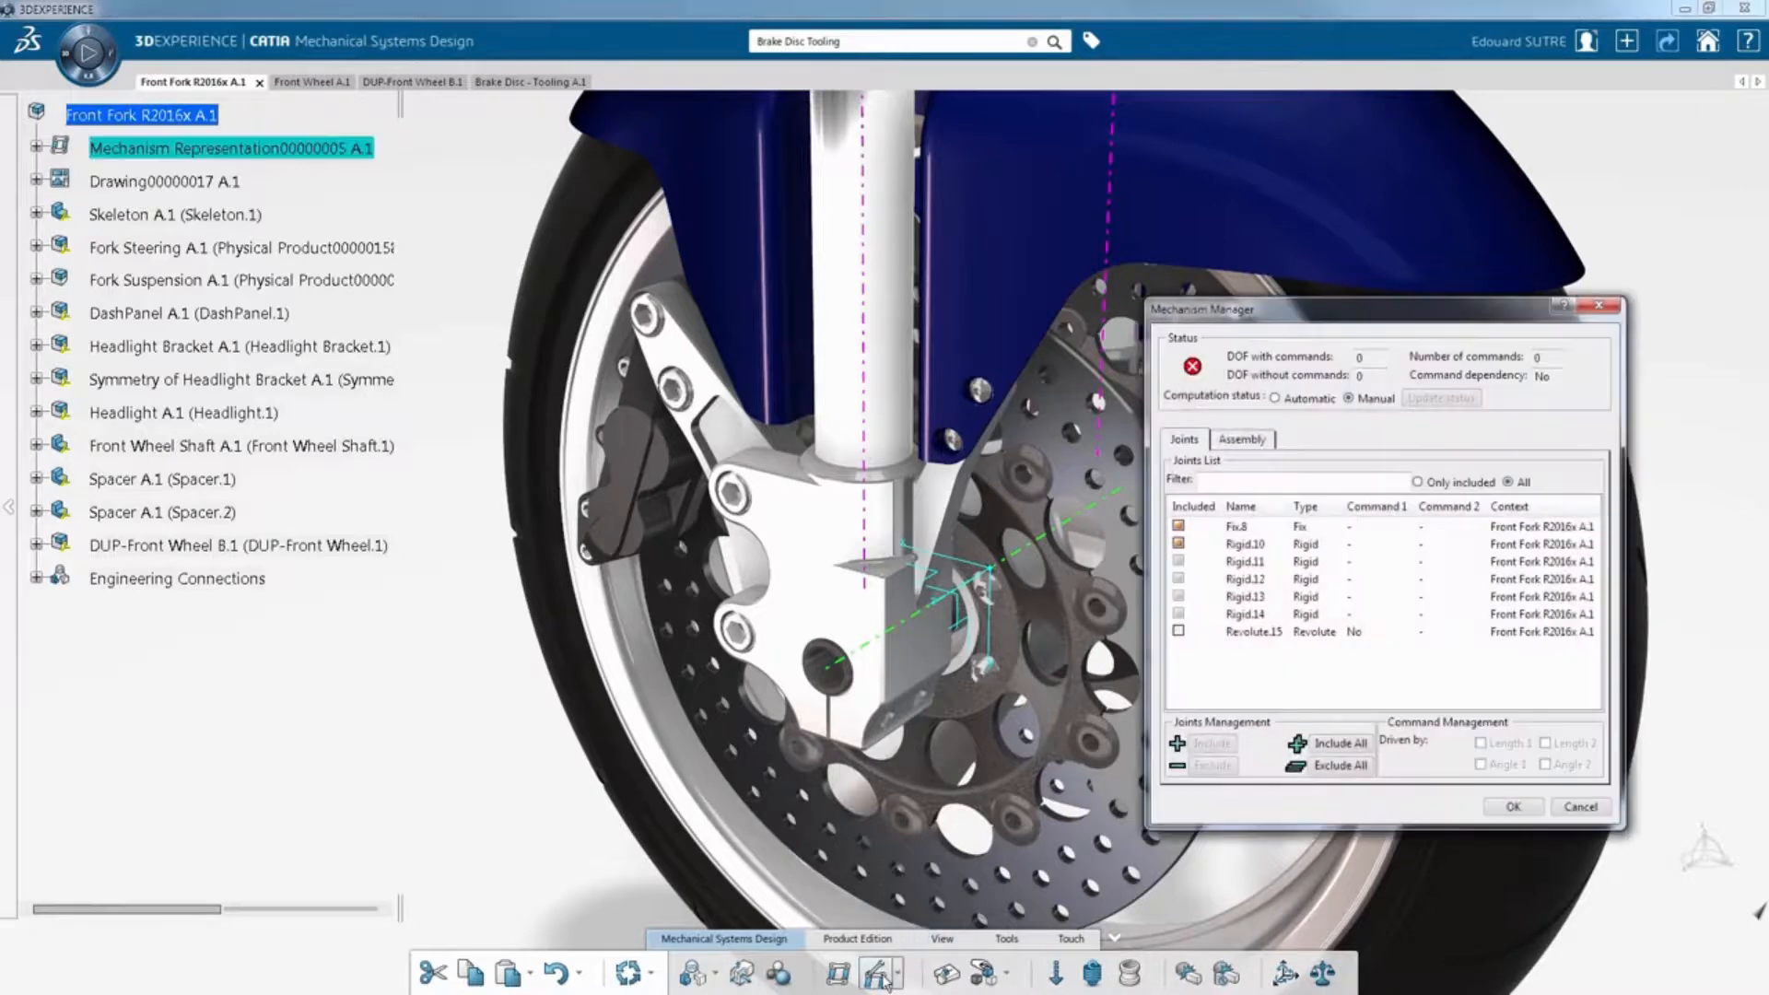
click(1180, 633)
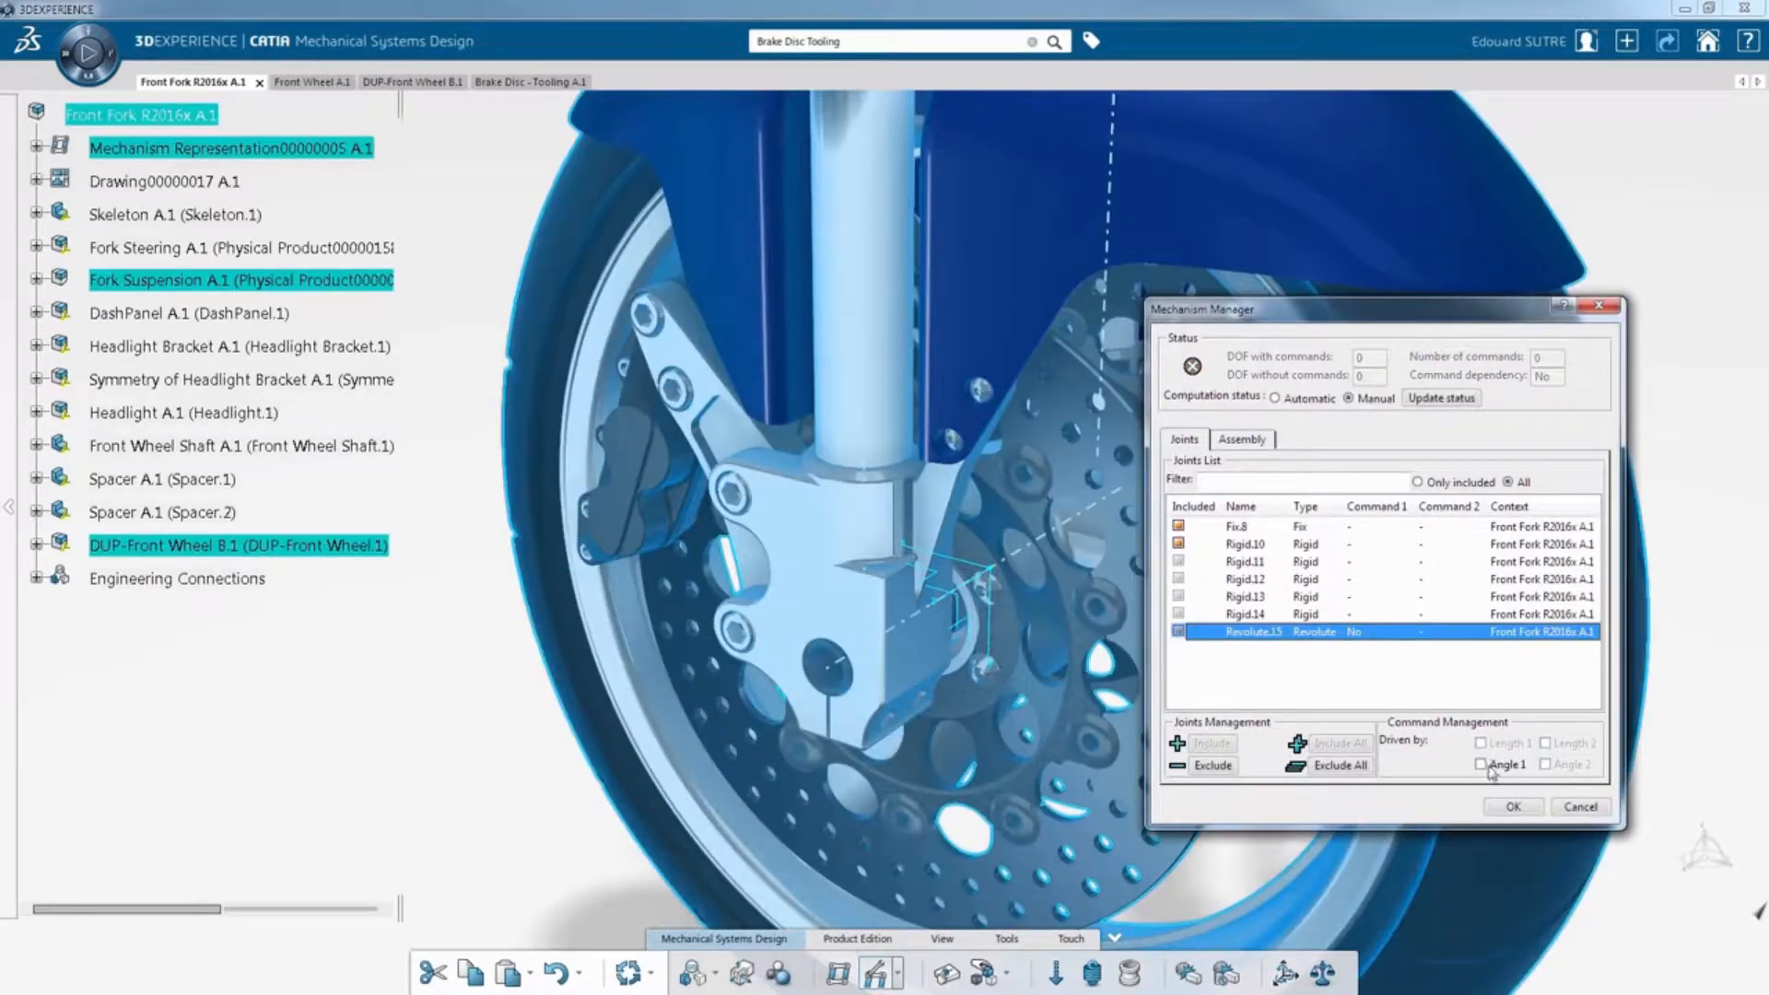
click(1481, 764)
click(1442, 399)
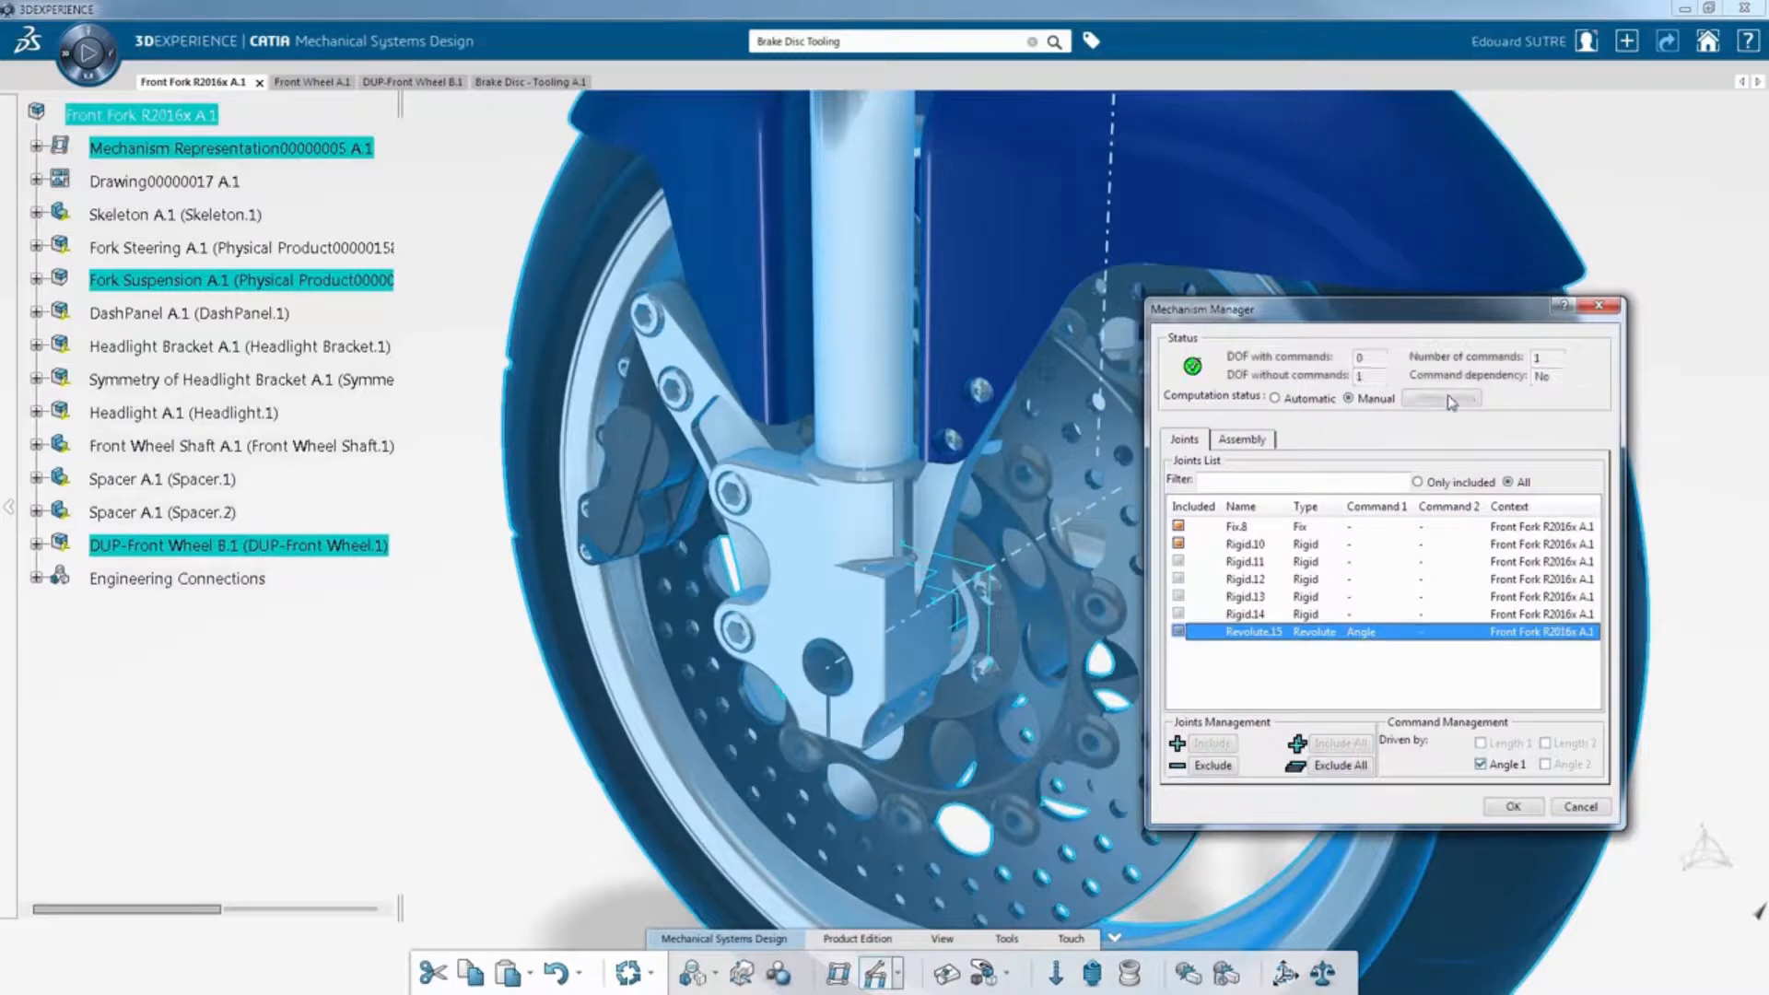
click(1512, 806)
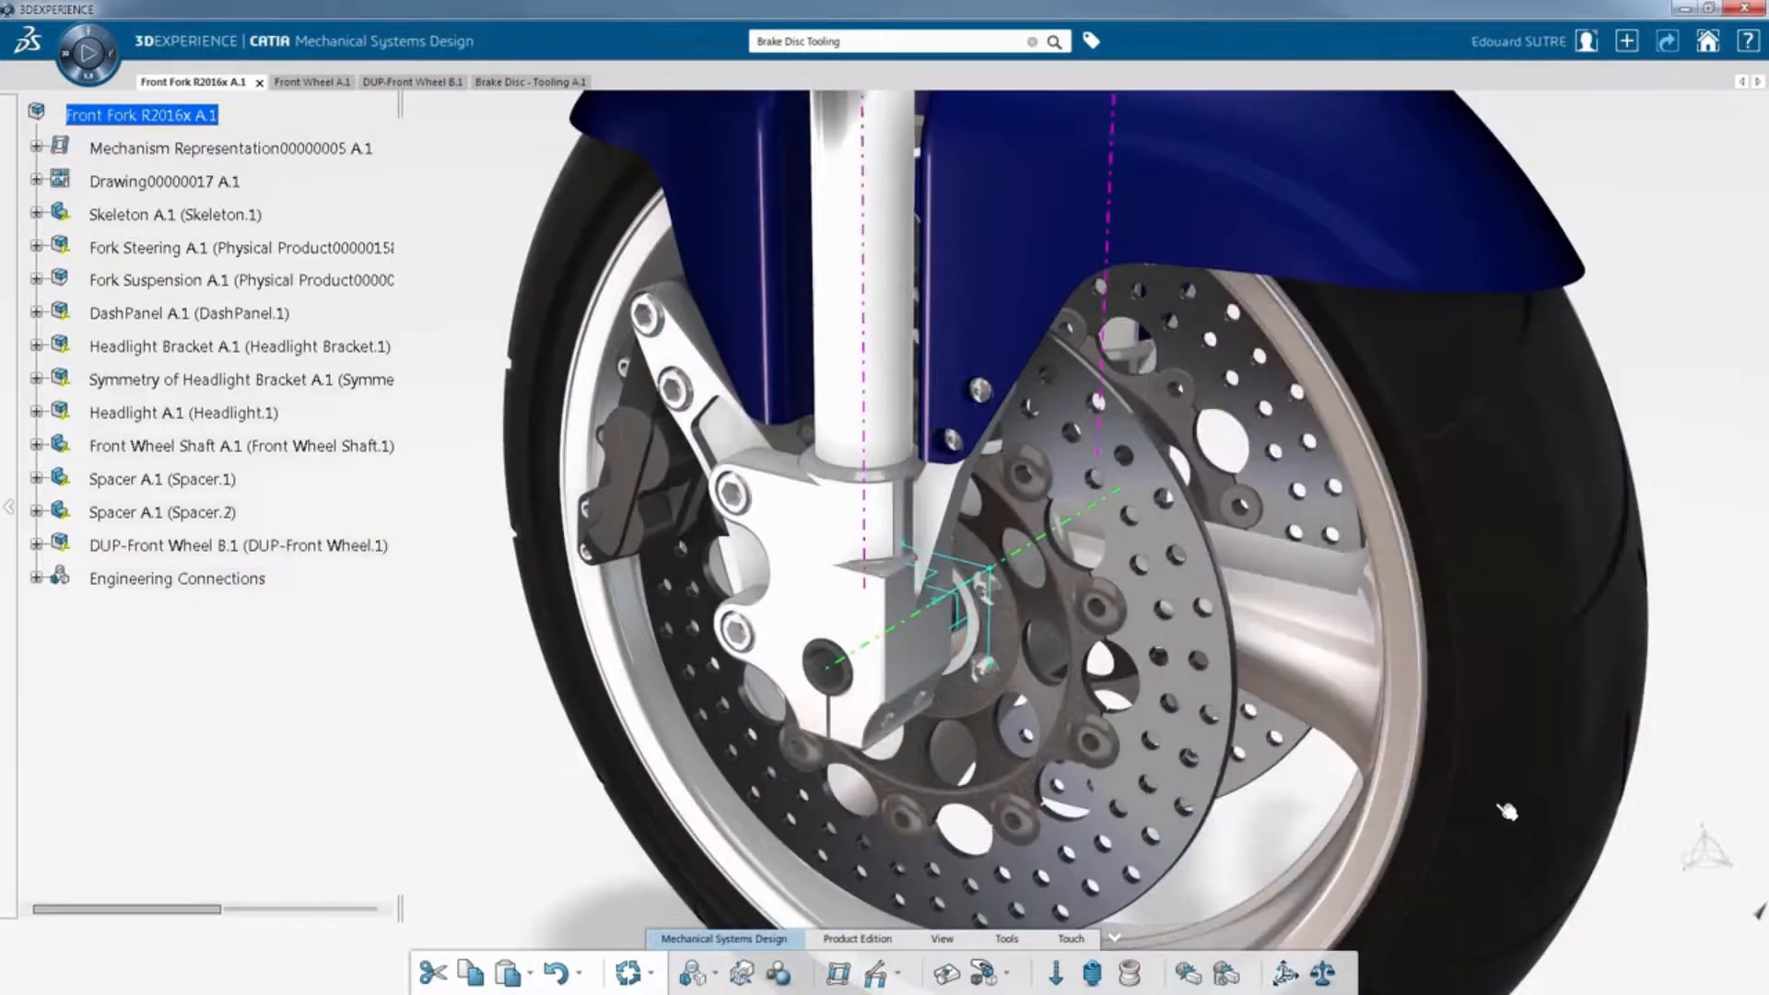
Play the mechanism by rotating the wheel with Command.1, and close the player.
click(946, 975)
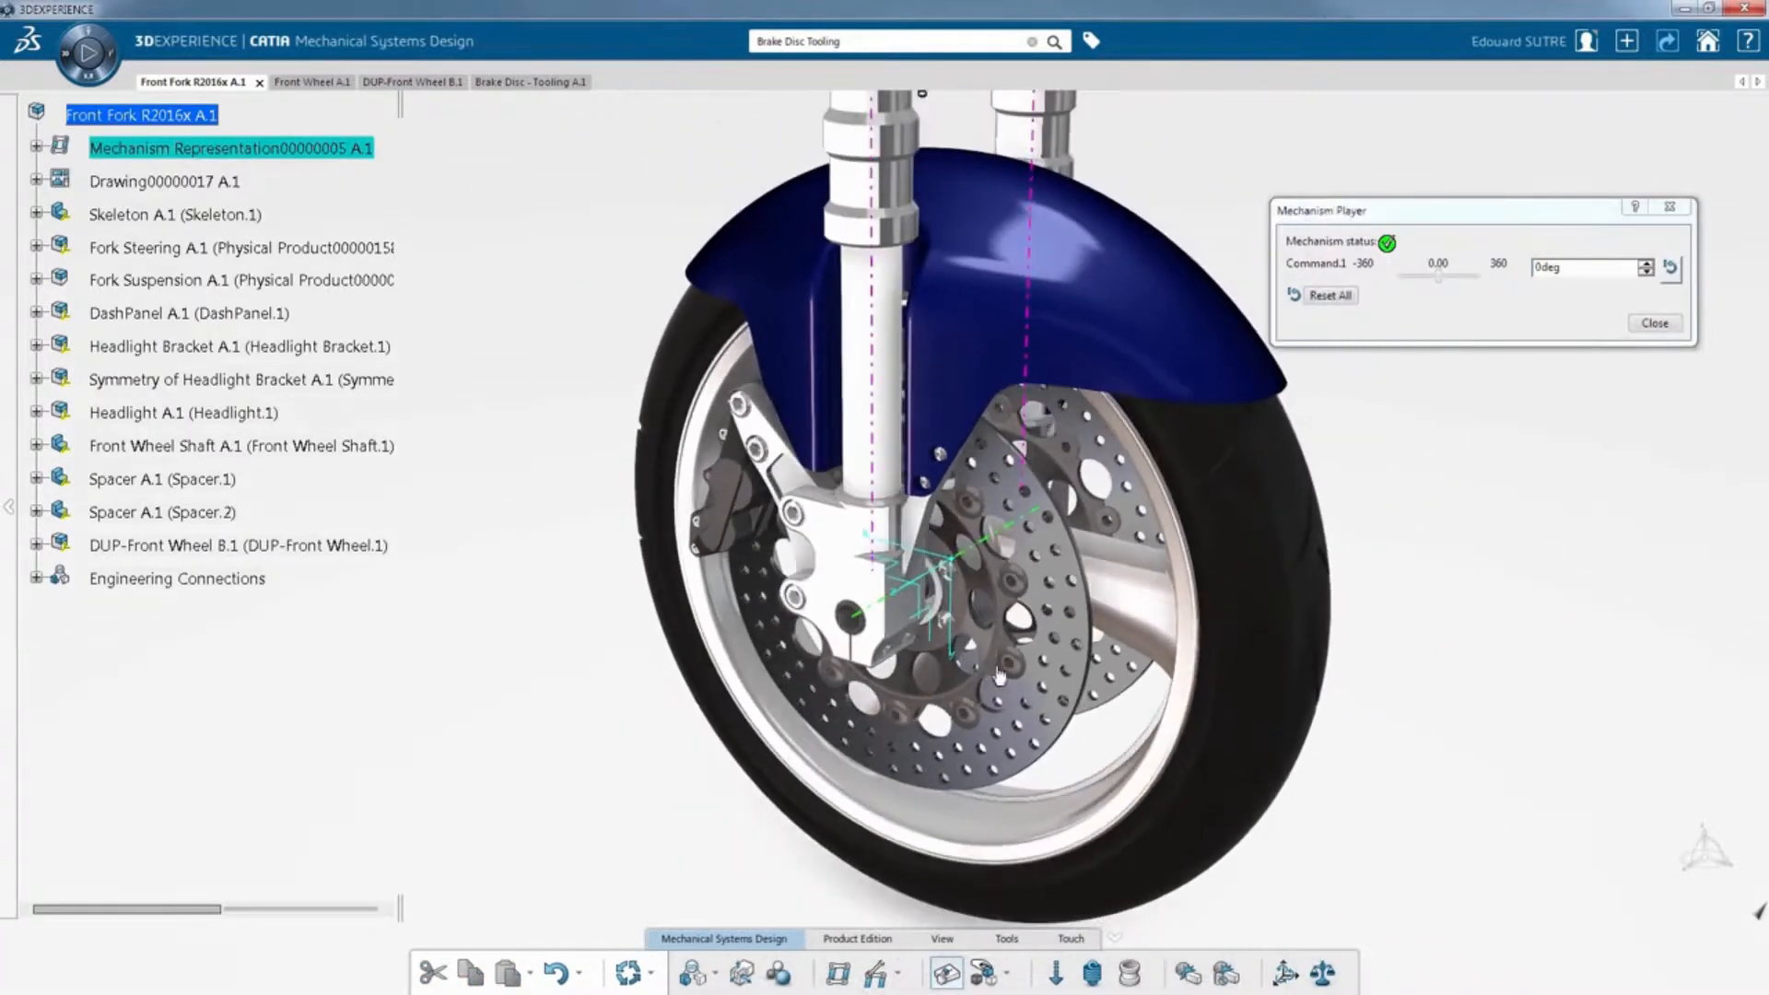
mouse_move(1447, 279)
mouse_down()
mouse_move(1424, 282)
mouse_move(1476, 280)
mouse_up()
click(1655, 323)
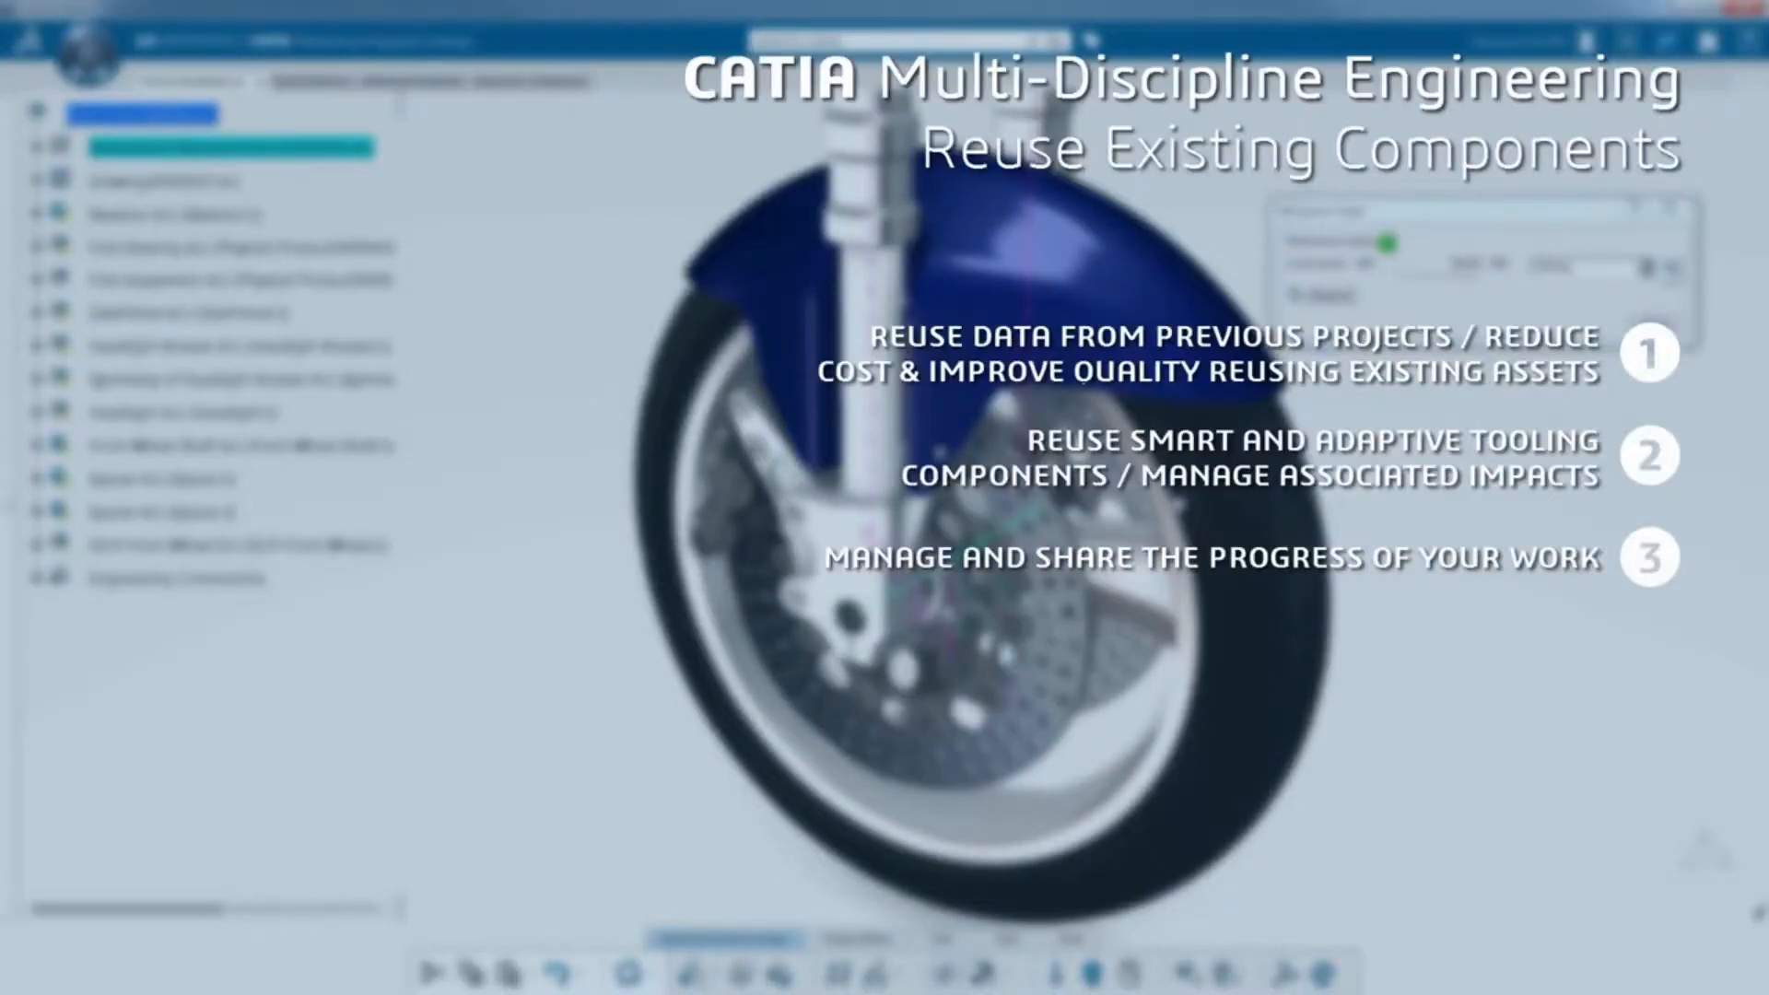